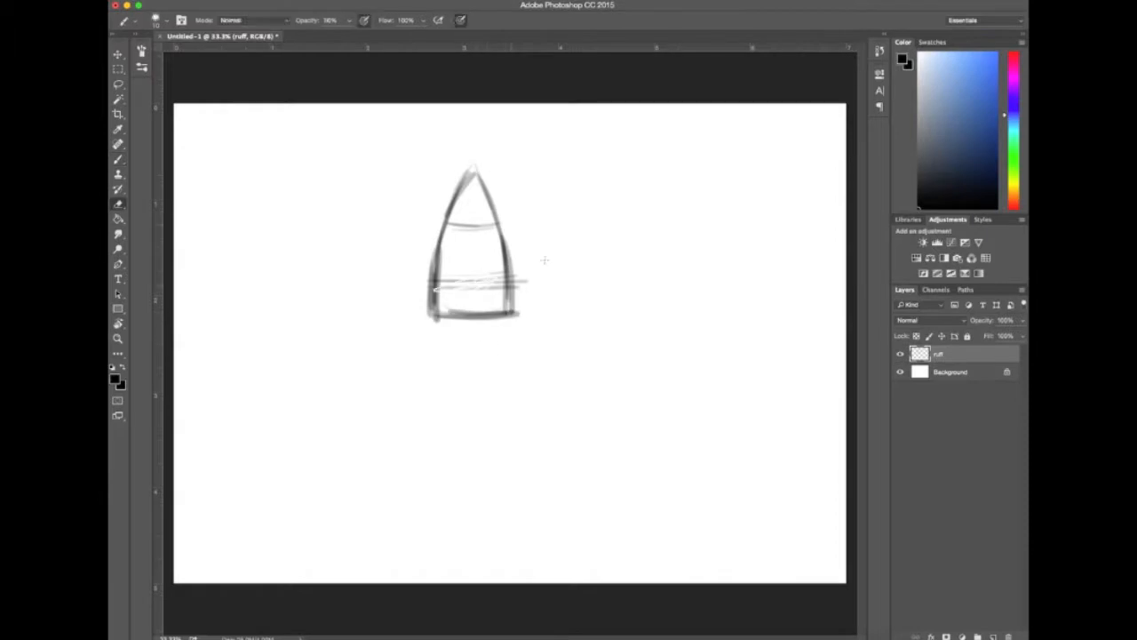
# - Sketch the lower body of the pointed tower with grey shading, a horizontal band, a centre divider and two panels
pyautogui.press('b')
pyautogui.moveTo(469, 180); pyautogui.dragTo(435, 298)
pyautogui.moveTo(446, 227)
pyautogui.mouseDown()
pyautogui.moveTo(503, 229)
pyautogui.moveTo(494, 232)
pyautogui.mouseUp()
pyautogui.moveTo(443, 254); pyautogui.dragTo(499, 253)
pyautogui.moveTo(476, 256); pyautogui.dragTo(474, 320)
pyautogui.moveTo(444, 261); pyautogui.dragTo(464, 309)
pyautogui.moveTo(483, 262); pyautogui.dragTo(499, 307)
pyautogui.moveTo(447, 242); pyautogui.dragTo(500, 242)
# - Redraw the tower's tapering sides with dark curved strokes and erase the stray lines outside them
pyautogui.moveTo(473, 166)
pyautogui.mouseDown()
pyautogui.moveTo(440, 240)
pyautogui.moveTo(503, 243)
pyautogui.moveTo(431, 320)
pyautogui.mouseUp()
pyautogui.press('e')
pyautogui.press('b')
pyautogui.moveTo(500, 222); pyautogui.dragTo(509, 313)
pyautogui.moveTo(455, 190); pyautogui.dragTo(440, 302)
pyautogui.press('e')
pyautogui.moveTo(486, 190); pyautogui.dragTo(508, 307)
# - Sharpen the tower's peak and upper edges and darken the vertical divider down its centre
pyautogui.press('b')
pyautogui.moveTo(473, 155); pyautogui.dragTo(445, 244)
pyautogui.moveTo(494, 252); pyautogui.dragTo(498, 290)
pyautogui.keyDown('alt'); pyautogui.click(486, 219); pyautogui.keyUp('alt')
pyautogui.moveTo(472, 169); pyautogui.dragTo(493, 225)
pyautogui.moveTo(467, 176)
pyautogui.mouseDown()
pyautogui.moveTo(454, 228)
pyautogui.moveTo(467, 313)
pyautogui.mouseUp()
pyautogui.moveTo(478, 251); pyautogui.dragTo(478, 307)
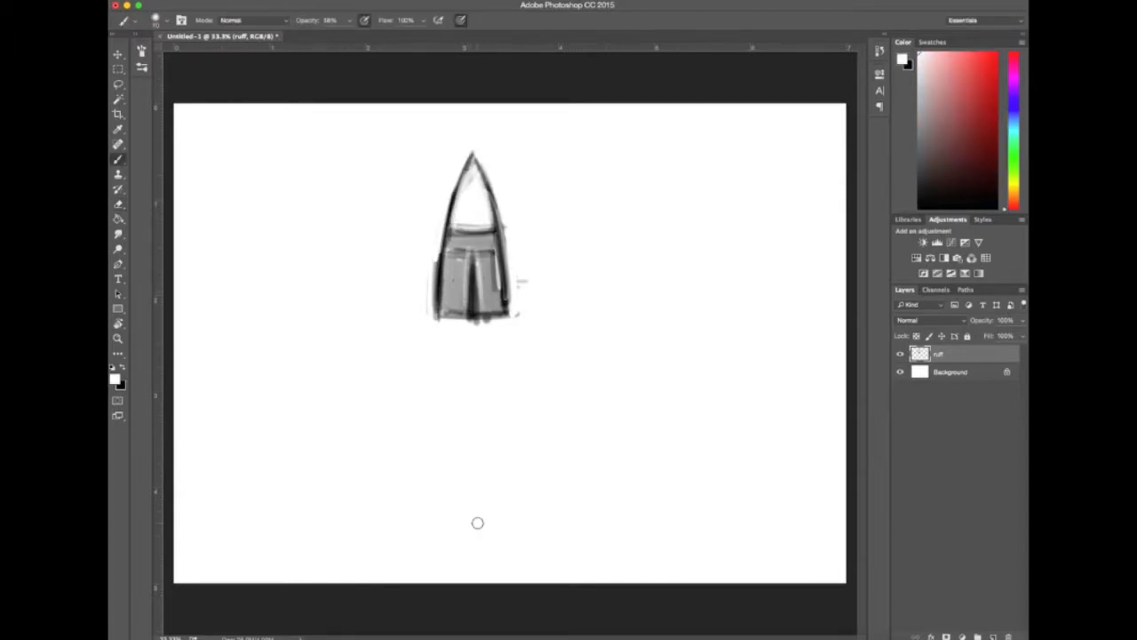
# - Sketch light rooflines and a baseline extending outward from both sides of the tower
pyautogui.keyDown('alt'); pyautogui.click(491, 284); pyautogui.keyUp('alt')
pyautogui.moveTo(450, 202); pyautogui.dragTo(219, 260)
pyautogui.moveTo(514, 306)
pyautogui.mouseDown()
pyautogui.moveTo(748, 317)
pyautogui.moveTo(830, 306)
pyautogui.mouseUp()
pyautogui.moveTo(499, 198); pyautogui.dragTo(832, 247)
pyautogui.moveTo(441, 207); pyautogui.dragTo(224, 248)
# - Transform the sketch, scaling it down and moving it to the upper middle of the canvas
pyautogui.press('super+t')
pyautogui.moveTo(845, 151); pyautogui.dragTo(660, 201)
pyautogui.moveTo(410, 284); pyautogui.dragTo(519, 250)
pyautogui.press('Return')
# - Extend the curved rooflines and the baseline out to pointed ends near both canvas edges
pyautogui.moveTo(469, 203); pyautogui.dragTo(187, 277)
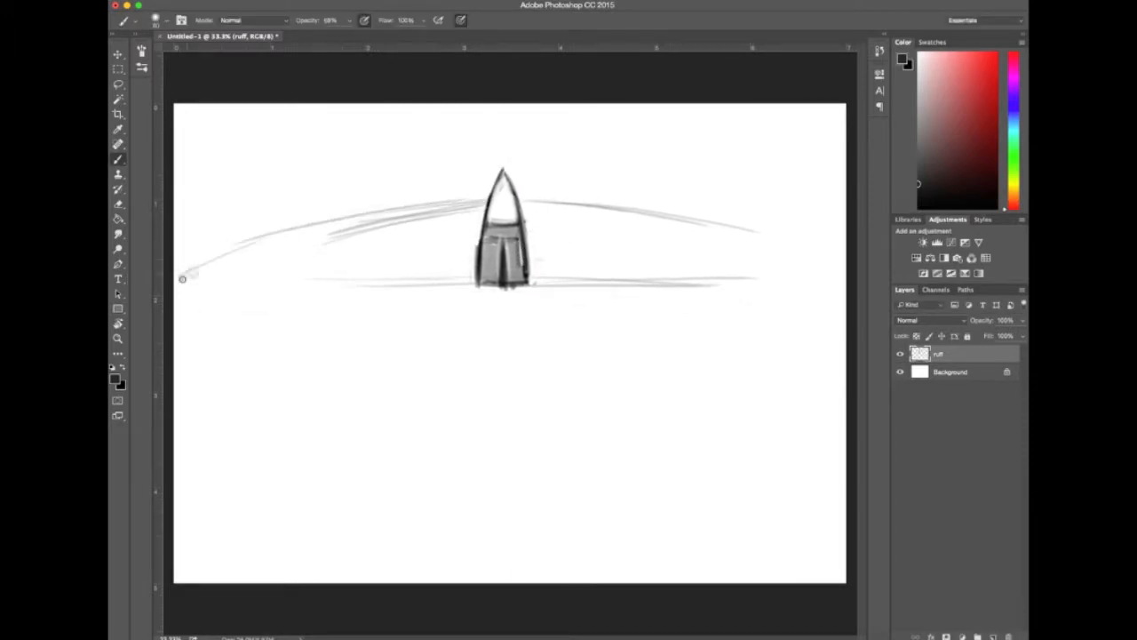
pyautogui.moveTo(469, 283); pyautogui.dragTo(191, 283)
pyautogui.moveTo(524, 199)
pyautogui.mouseDown()
pyautogui.moveTo(759, 227)
pyautogui.moveTo(822, 266)
pyautogui.mouseUp()
pyautogui.moveTo(654, 282); pyautogui.dragTo(822, 270)
# - Transform the sketch again to nudge it slightly to the right
pyautogui.press('super+t')
pyautogui.moveTo(515, 251); pyautogui.dragTo(523, 250)
pyautogui.press('Return')
# - Reinforce the roofline and baseline beside the tower and redraw the tower's two flared sides
pyautogui.moveTo(450, 205)
pyautogui.mouseDown()
pyautogui.moveTo(487, 201)
pyautogui.moveTo(189, 282)
pyautogui.moveTo(491, 201)
pyautogui.mouseUp()
pyautogui.moveTo(189, 283); pyautogui.dragTo(481, 275)
pyautogui.moveTo(540, 279); pyautogui.dragTo(794, 280)
pyautogui.moveTo(434, 207)
pyautogui.mouseDown()
pyautogui.moveTo(509, 173)
pyautogui.moveTo(254, 247)
pyautogui.moveTo(479, 274)
pyautogui.mouseUp()
pyautogui.moveTo(528, 204); pyautogui.dragTo(541, 274)
# - Fill the widened tower body with sampled greys and darken its outline and bottom edge
pyautogui.keyDown('alt'); pyautogui.click(499, 258); pyautogui.keyUp('alt')
pyautogui.moveTo(489, 227); pyautogui.dragTo(483, 277)
pyautogui.moveTo(528, 230); pyautogui.dragTo(528, 260)
pyautogui.keyDown('alt'); pyautogui.click(513, 269); pyautogui.keyUp('alt')
pyautogui.moveTo(498, 189); pyautogui.dragTo(478, 280)
pyautogui.moveTo(535, 229)
pyautogui.mouseDown()
pyautogui.moveTo(543, 282)
pyautogui.moveTo(481, 284)
pyautogui.mouseUp()
pyautogui.keyDown('alt'); pyautogui.click(564, 262); pyautogui.keyUp('alt')
pyautogui.keyDown('alt'); pyautogui.click(531, 273); pyautogui.keyUp('alt')
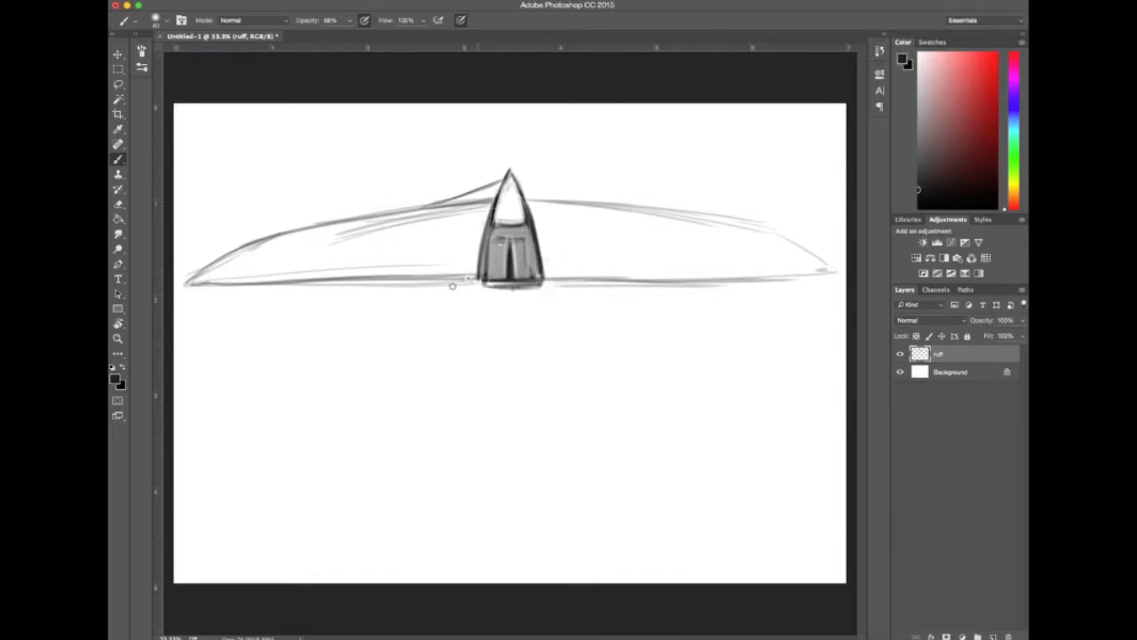
# - Draw two vertical dividers splitting the left wing into three sections
pyautogui.moveTo(400, 213); pyautogui.dragTo(401, 276)
pyautogui.moveTo(302, 229); pyautogui.dragTo(304, 281)
pyautogui.moveTo(400, 213); pyautogui.dragTo(401, 276)
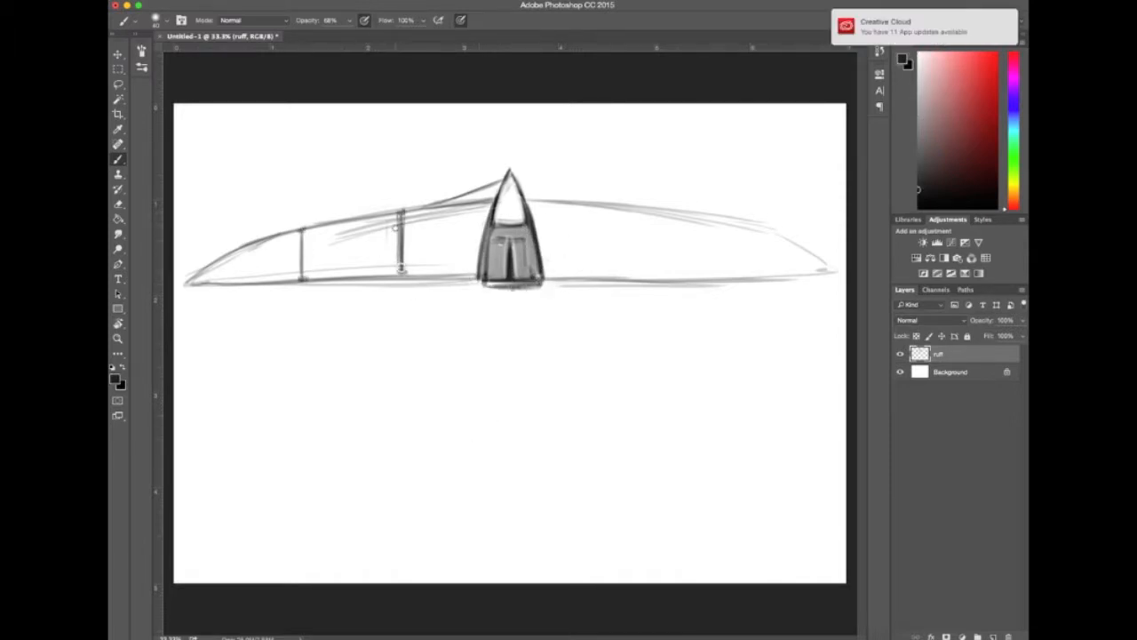
# - Sketch shallow plinths under the three sections of the left wing
pyautogui.moveTo(311, 282); pyautogui.dragTo(390, 283)
pyautogui.moveTo(326, 286); pyautogui.dragTo(383, 285)
pyautogui.moveTo(206, 286); pyautogui.dragTo(297, 283)
pyautogui.moveTo(209, 287); pyautogui.dragTo(389, 285)
pyautogui.moveTo(414, 283); pyautogui.dragTo(474, 285)
# - Thicken the divider nearest the tower and darken the sloping fin and roofline running up to the tower
pyautogui.moveTo(397, 225); pyautogui.dragTo(398, 260)
pyautogui.press('super+equal')
pyautogui.scroll(3, 411, 264)
pyautogui.hscroll(-3, 411, 264)
pyautogui.moveTo(579, 182); pyautogui.dragTo(439, 225)
pyautogui.moveTo(567, 211); pyautogui.dragTo(422, 231)
pyautogui.press('e')
pyautogui.moveTo(421, 222); pyautogui.dragTo(430, 223)
pyautogui.press('b')
# - Darken the curved divider and the base edges of the left wing sections near the tower
pyautogui.moveTo(432, 288)
pyautogui.mouseDown()
pyautogui.moveTo(434, 231)
pyautogui.moveTo(430, 316)
pyautogui.mouseUp()
pyautogui.moveTo(436, 231)
pyautogui.mouseDown()
pyautogui.moveTo(441, 331)
pyautogui.moveTo(540, 328)
pyautogui.mouseUp()
pyautogui.moveTo(608, 326)
pyautogui.mouseDown()
pyautogui.moveTo(451, 330)
pyautogui.moveTo(690, 299)
pyautogui.mouseUp()
pyautogui.moveTo(365, 305); pyautogui.dragTo(510, 301)
# - Outline the left wing's middle and end sections with a dark roofline, a curved double divider and a baseline
pyautogui.moveTo(499, 205); pyautogui.dragTo(364, 229)
pyautogui.moveTo(357, 231); pyautogui.dragTo(360, 302)
pyautogui.moveTo(367, 232)
pyautogui.mouseDown()
pyautogui.moveTo(370, 304)
pyautogui.moveTo(480, 301)
pyautogui.mouseUp()
pyautogui.moveTo(188, 309); pyautogui.dragTo(357, 305)
pyautogui.moveTo(355, 229); pyautogui.dragTo(185, 309)
# - Define the bevelled plinths beneath the left wing, erase the overruns, and undo the extra stroke beside the tower
pyautogui.press('e')
pyautogui.moveTo(377, 320); pyautogui.dragTo(494, 314)
pyautogui.press('b')
pyautogui.moveTo(625, 308); pyautogui.dragTo(489, 316)
pyautogui.press('e')
pyautogui.moveTo(382, 313); pyautogui.dragTo(381, 317)
pyautogui.press('b')
pyautogui.moveTo(348, 308); pyautogui.dragTo(339, 318)
pyautogui.moveTo(382, 308)
pyautogui.mouseDown()
pyautogui.moveTo(391, 317)
pyautogui.moveTo(233, 313)
pyautogui.mouseUp()
pyautogui.moveTo(510, 216)
pyautogui.mouseDown()
pyautogui.moveTo(337, 272)
pyautogui.moveTo(568, 247)
pyautogui.moveTo(537, 208)
pyautogui.mouseUp()
pyautogui.press('super+z')
# - Reduce the brush size and touch up the tower's edges with sampled tones
pyautogui.press('[')
pyautogui.press('[')
pyautogui.press('[')
pyautogui.press('[')
pyautogui.press('[')
pyautogui.press('[')
pyautogui.press('[')
pyautogui.press('[')
pyautogui.moveTo(545, 400); pyautogui.dragTo(540, 411)
pyautogui.moveTo(626, 413); pyautogui.dragTo(491, 445)
pyautogui.keyDown('alt'); pyautogui.click(543, 226); pyautogui.keyUp('alt')
pyautogui.moveTo(527, 207)
pyautogui.mouseDown()
pyautogui.moveTo(507, 258)
pyautogui.moveTo(565, 257)
pyautogui.mouseUp()
pyautogui.moveTo(509, 256)
pyautogui.mouseDown()
pyautogui.moveTo(565, 257)
pyautogui.moveTo(494, 303)
pyautogui.mouseUp()
# - Darken the tower's lower sides and trace its curved bottom edge using sampled greys
pyautogui.keyDown('alt'); pyautogui.click(504, 265); pyautogui.keyUp('alt')
pyautogui.moveTo(580, 327); pyautogui.dragTo(509, 331)
pyautogui.moveTo(427, 286); pyautogui.dragTo(421, 334)
pyautogui.keyDown('alt'); pyautogui.click(485, 302); pyautogui.keyUp('alt')
pyautogui.moveTo(494, 269)
pyautogui.mouseDown()
pyautogui.moveTo(505, 340)
pyautogui.moveTo(428, 349)
pyautogui.moveTo(508, 353)
pyautogui.mouseUp()
pyautogui.keyDown('alt'); pyautogui.click(450, 345); pyautogui.keyUp('alt')
pyautogui.moveTo(424, 353); pyautogui.dragTo(511, 352)
# - Refine the tower's centre divider, darken the crossbar below the peak and retrace the peak's left edge
pyautogui.keyDown('alt'); pyautogui.click(496, 321); pyautogui.keyUp('alt')
pyautogui.moveTo(462, 295); pyautogui.dragTo(469, 348)
pyautogui.keyDown('alt'); pyautogui.click(463, 356); pyautogui.keyUp('alt')
pyautogui.moveTo(463, 276); pyautogui.dragTo(462, 354)
pyautogui.moveTo(464, 299)
pyautogui.mouseDown()
pyautogui.moveTo(462, 353)
pyautogui.moveTo(424, 353)
pyautogui.mouseUp()
pyautogui.moveTo(434, 264)
pyautogui.mouseDown()
pyautogui.moveTo(490, 266)
pyautogui.moveTo(461, 179)
pyautogui.moveTo(494, 256)
pyautogui.mouseUp()
pyautogui.moveTo(462, 181); pyautogui.dragTo(434, 254)
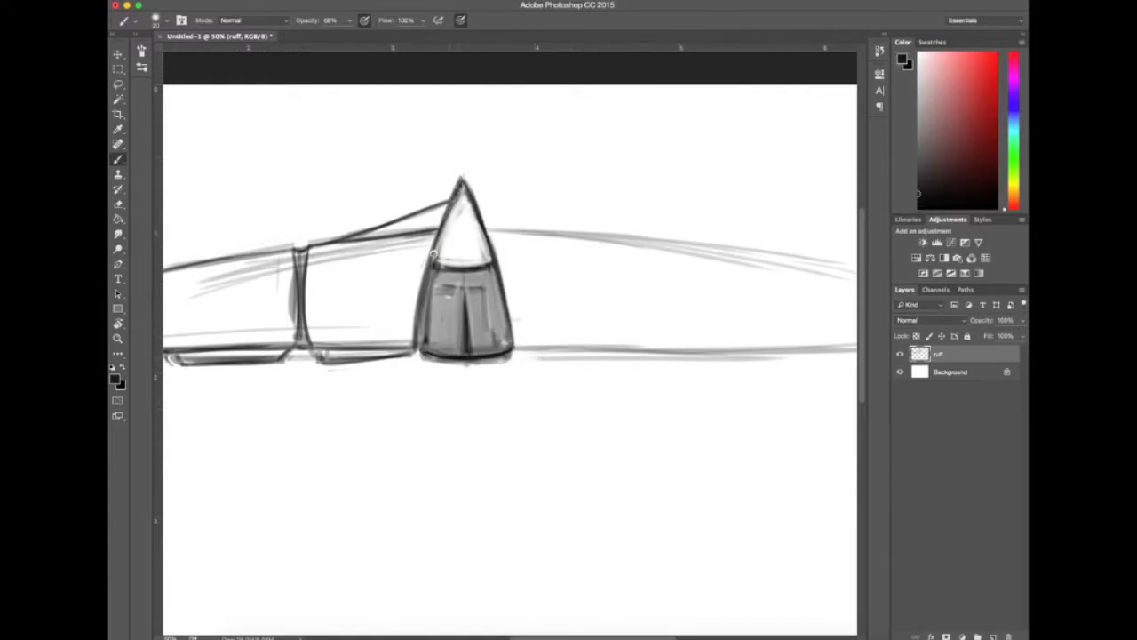
# - Sharpen the outline of the tower's peak down to the crossbar with clean dark strokes
pyautogui.press('super+space')
pyautogui.keyDown('super'); pyautogui.click(464, 240); pyautogui.keyUp('super')
pyautogui.keyDown('alt'); pyautogui.click(465, 248); pyautogui.keyUp('alt')
pyautogui.moveTo(458, 173); pyautogui.dragTo(438, 220)
pyautogui.moveTo(466, 176); pyautogui.dragTo(428, 265)
pyautogui.moveTo(467, 183)
pyautogui.mouseDown()
pyautogui.moveTo(492, 266)
pyautogui.moveTo(429, 269)
pyautogui.mouseUp()
# - Paint a rounded, bell-shaped window inside the tower's peak, alternating the foreground and background colours
pyautogui.press('x')
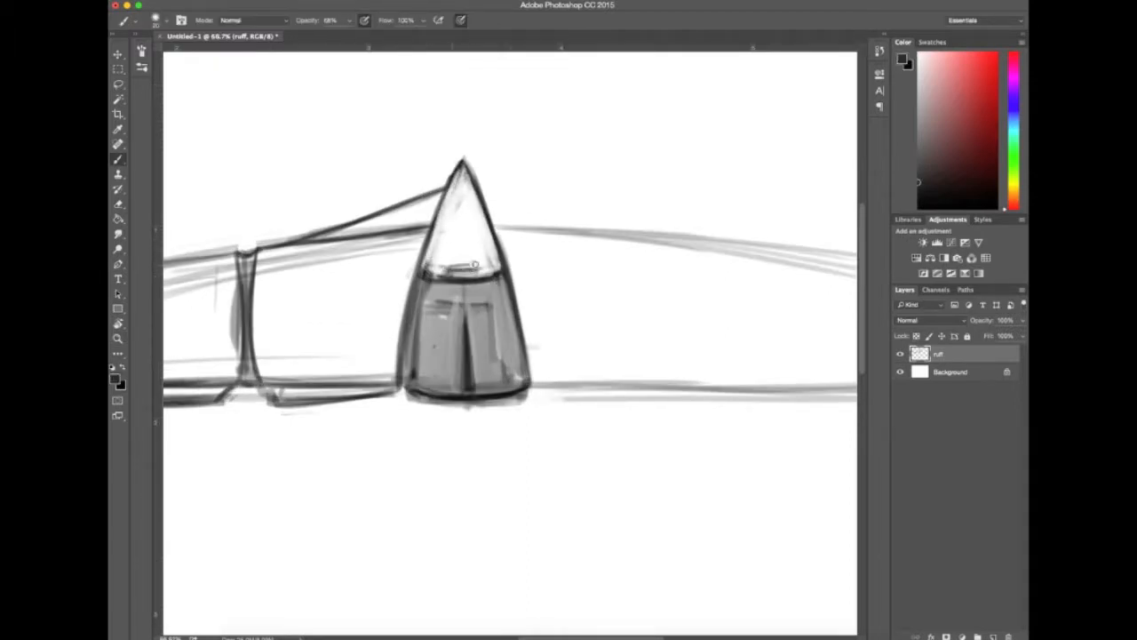
pyautogui.moveTo(458, 188); pyautogui.dragTo(453, 201)
pyautogui.moveTo(443, 240); pyautogui.dragTo(426, 274)
pyautogui.moveTo(474, 217)
pyautogui.mouseDown()
pyautogui.moveTo(494, 254)
pyautogui.moveTo(435, 249)
pyautogui.mouseUp()
pyautogui.moveTo(449, 191); pyautogui.dragTo(473, 210)
pyautogui.press('x')
pyautogui.moveTo(451, 192)
pyautogui.mouseDown()
pyautogui.moveTo(467, 190)
pyautogui.moveTo(450, 219)
pyautogui.mouseUp()
pyautogui.press('x')
pyautogui.press('e')
pyautogui.press('b')
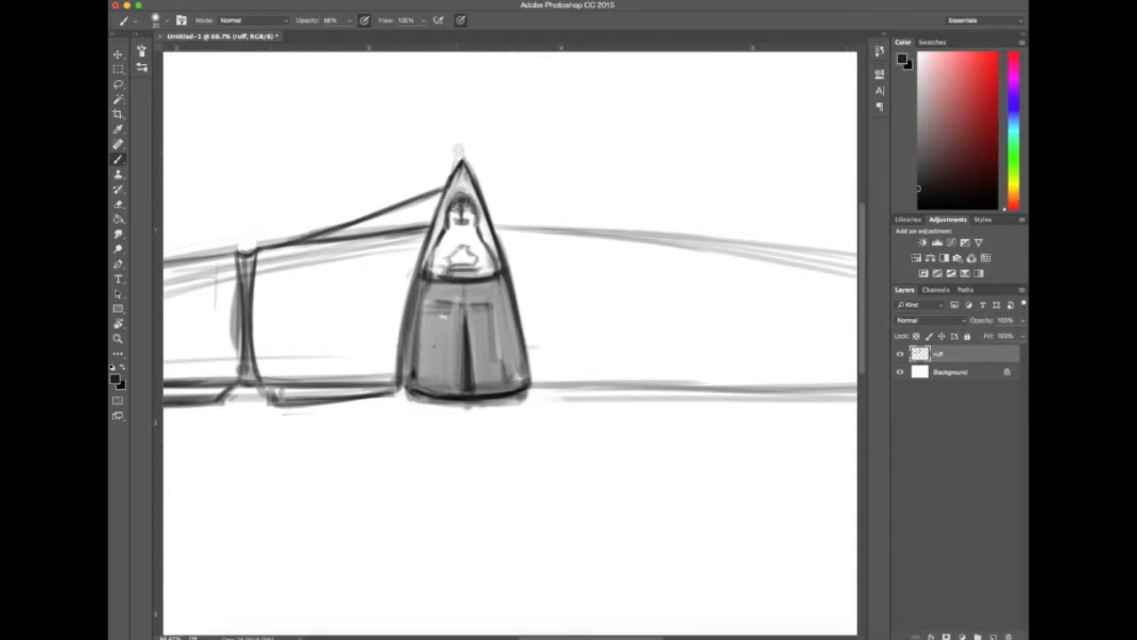
# - Clean up the window's edges and shade the frame around it grey up to the tower's tip
pyautogui.press('e')
pyautogui.moveTo(488, 272)
pyautogui.mouseDown()
pyautogui.moveTo(484, 234)
pyautogui.moveTo(496, 265)
pyautogui.mouseUp()
pyautogui.press('b')
pyautogui.keyDown('alt'); pyautogui.click(492, 252); pyautogui.keyUp('alt')
pyautogui.keyDown('alt'); pyautogui.click(433, 267); pyautogui.keyUp('alt')
pyautogui.moveTo(442, 235)
pyautogui.mouseDown()
pyautogui.moveTo(432, 264)
pyautogui.moveTo(463, 251)
pyautogui.moveTo(450, 215)
pyautogui.mouseUp()
pyautogui.press('x')
pyautogui.moveTo(474, 211); pyautogui.dragTo(490, 263)
pyautogui.keyDown('alt'); pyautogui.click(495, 256); pyautogui.keyUp('alt')
pyautogui.moveTo(436, 238); pyautogui.dragTo(461, 172)
pyautogui.moveTo(478, 206); pyautogui.dragTo(500, 255)
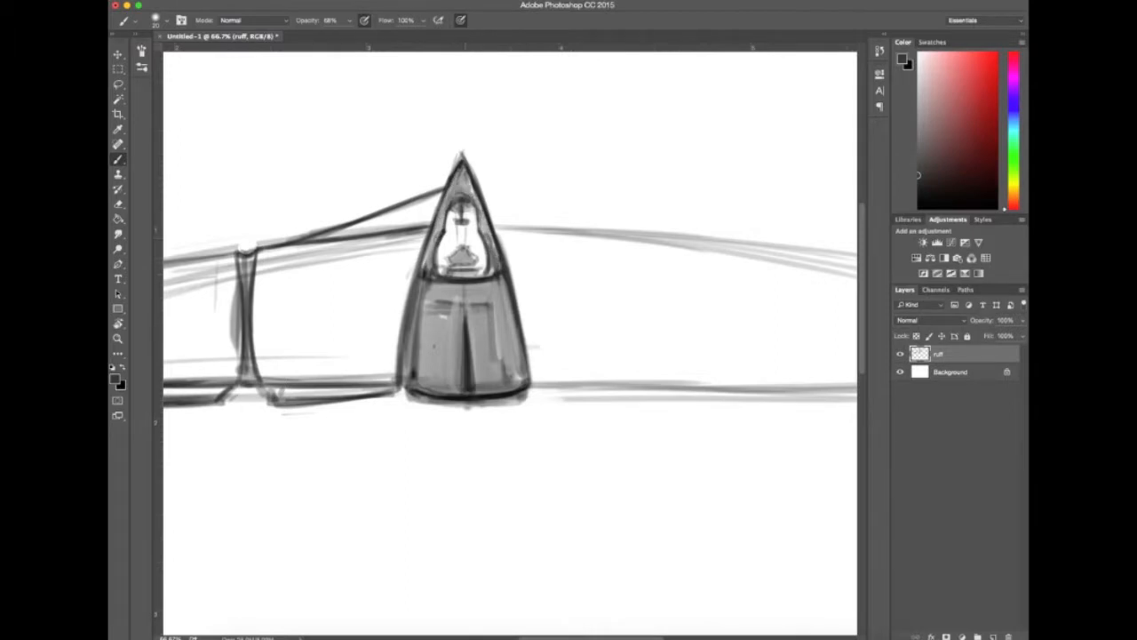
# - Shade the fin beside the peak, the left wing's plinths and the underside of the tower in grey
pyautogui.press('super+minus')
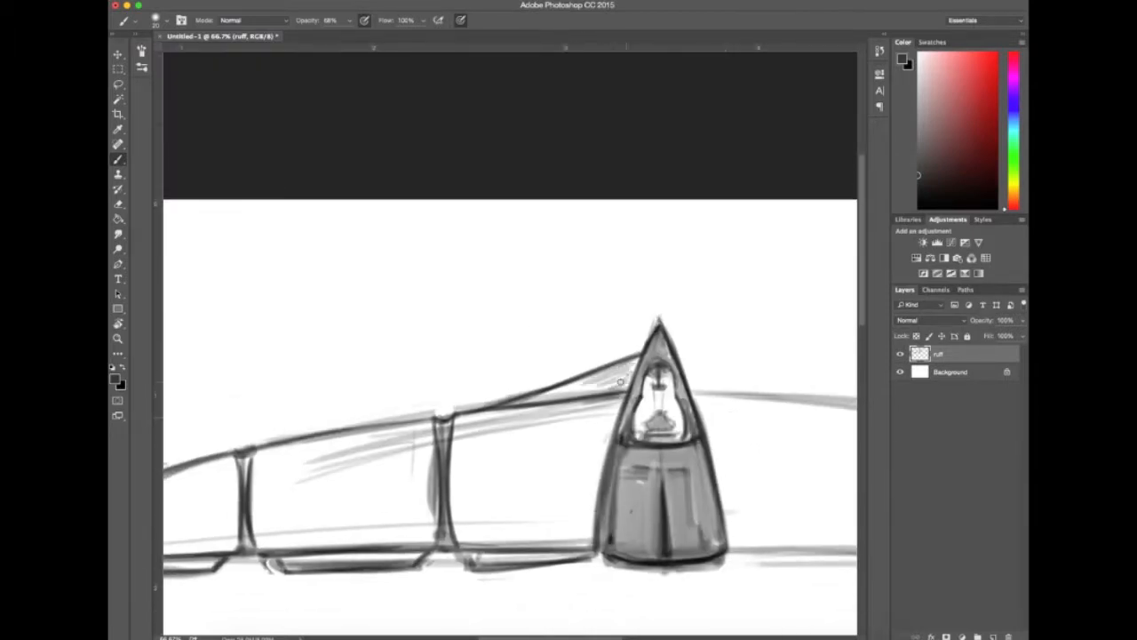
pyautogui.press('super+minus')
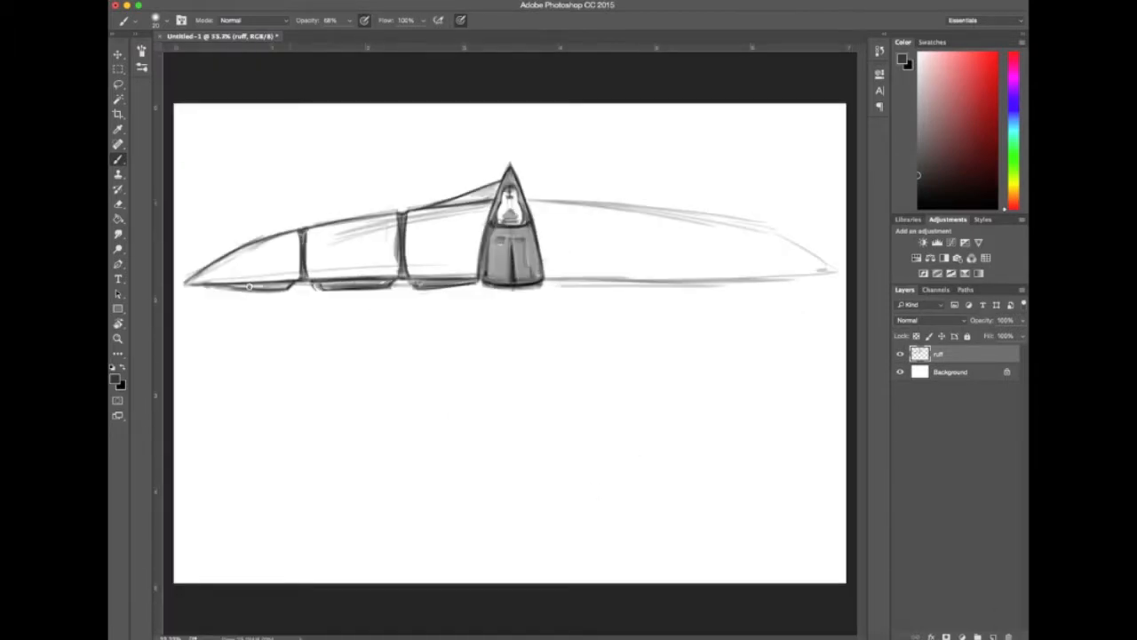
pyautogui.keyDown('alt'); pyautogui.click(525, 237); pyautogui.keyUp('alt')
pyautogui.keyDown('alt'); pyautogui.click(541, 263); pyautogui.keyUp('alt')
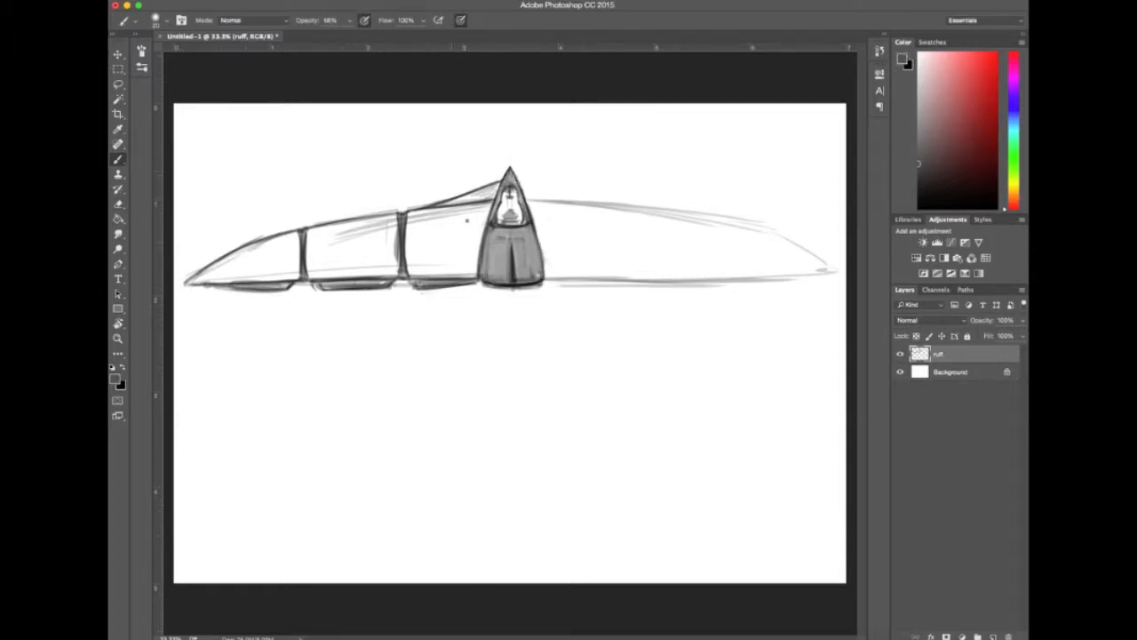
pyautogui.moveTo(541, 289); pyautogui.dragTo(490, 289)
# - Enlarge the brush and choose a light grey foreground colour
pyautogui.press(']')
pyautogui.press(']')
pyautogui.press(']')
pyautogui.press(']')
pyautogui.click(115, 380)
pyautogui.click(410, 258)
pyautogui.press('Return')
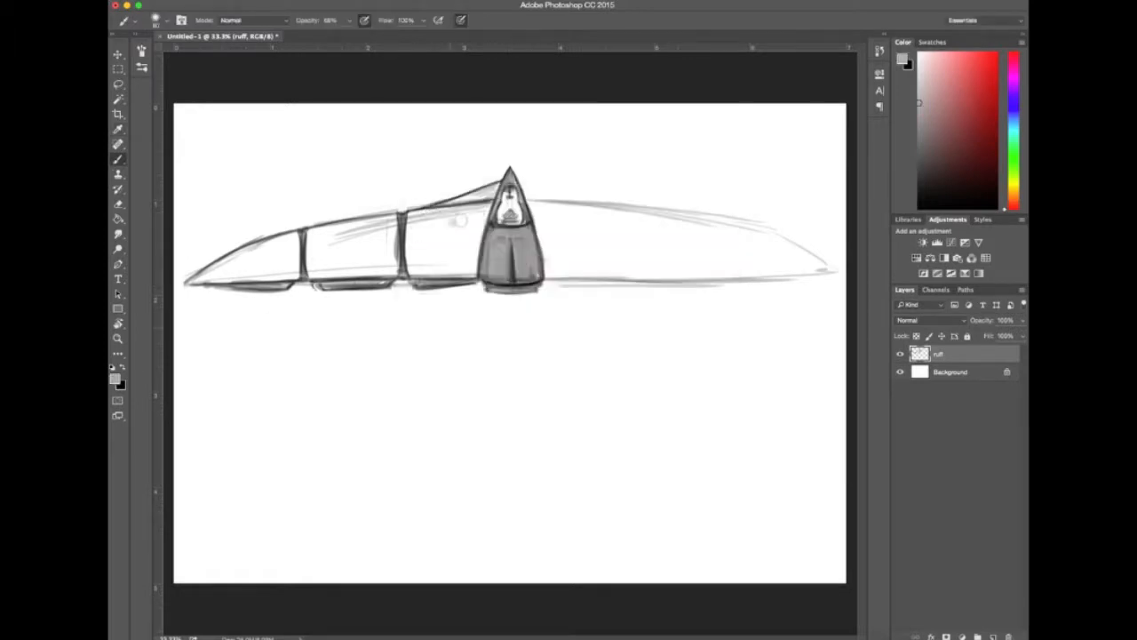
# - Shade the left wing's three panels and the fin beside the tower's peak with light grey strokes
pyautogui.moveTo(432, 244); pyautogui.dragTo(478, 266)
pyautogui.moveTo(445, 207); pyautogui.dragTo(494, 189)
pyautogui.moveTo(316, 258); pyautogui.dragTo(392, 238)
pyautogui.moveTo(293, 240)
pyautogui.mouseDown()
pyautogui.moveTo(246, 271)
pyautogui.moveTo(294, 266)
pyautogui.mouseUp()
pyautogui.moveTo(316, 239)
pyautogui.mouseDown()
pyautogui.moveTo(486, 210)
pyautogui.moveTo(480, 258)
pyautogui.mouseUp()
# - Choose a dark grey foreground, shrink the brush, adjust its opacity and darken the left wing's two dividers
pyautogui.click(115, 379)
pyautogui.click(421, 325)
pyautogui.press('Return')
pyautogui.press('[')
pyautogui.press('[')
pyautogui.press('[')
pyautogui.press('[')
pyautogui.press('[')
pyautogui.press('[')
pyautogui.press('[')
pyautogui.press('[')
pyautogui.click(349, 21)
pyautogui.moveTo(352, 37); pyautogui.dragTo(351, 36)
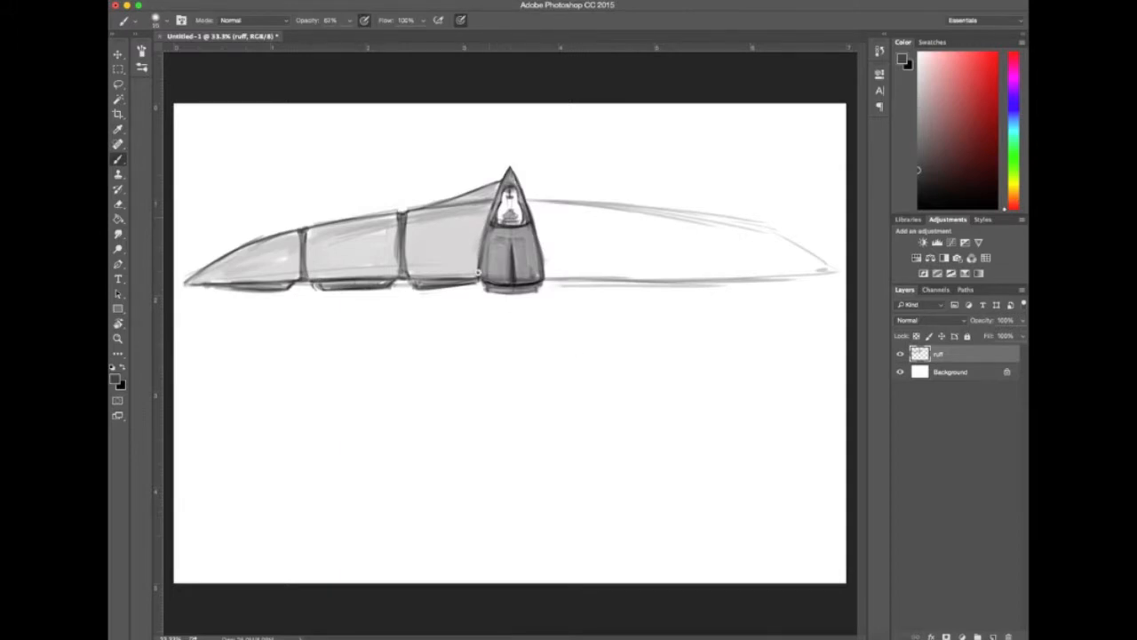
pyautogui.moveTo(402, 216); pyautogui.dragTo(404, 277)
pyautogui.moveTo(303, 234); pyautogui.dragTo(303, 277)
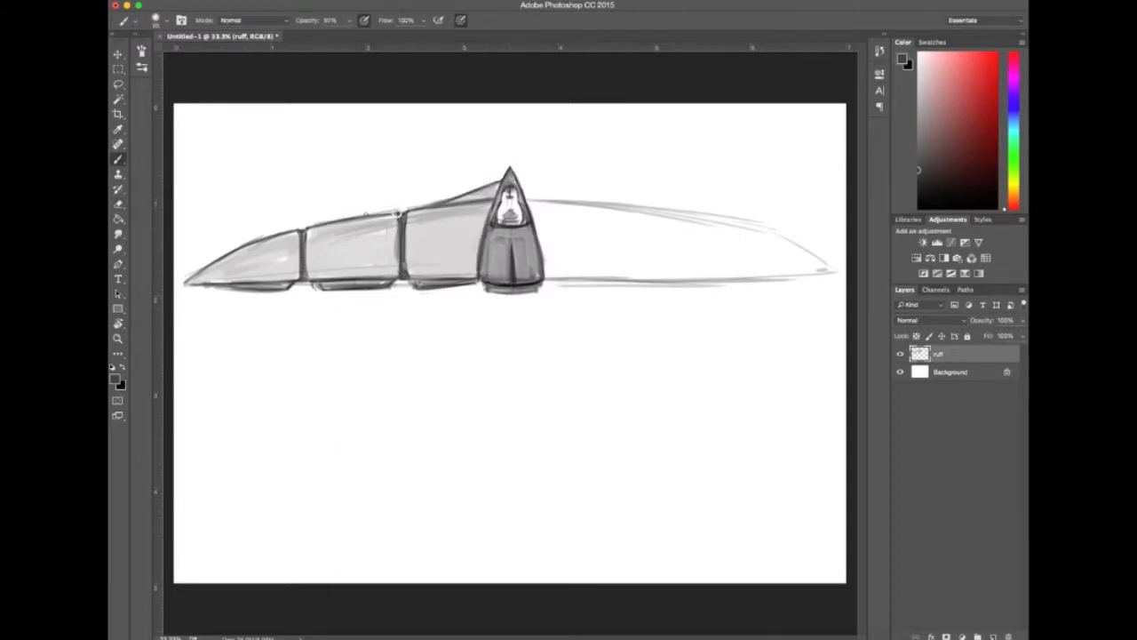
# - Lasso the rough right wing sketch beside the tower, delete it and clear the selection
pyautogui.press('l')
pyautogui.moveTo(537, 227)
pyautogui.mouseDown()
pyautogui.moveTo(538, 354)
pyautogui.moveTo(540, 236)
pyautogui.mouseUp()
pyautogui.press('Delete')
pyautogui.press('super+d')
pyautogui.press('b')
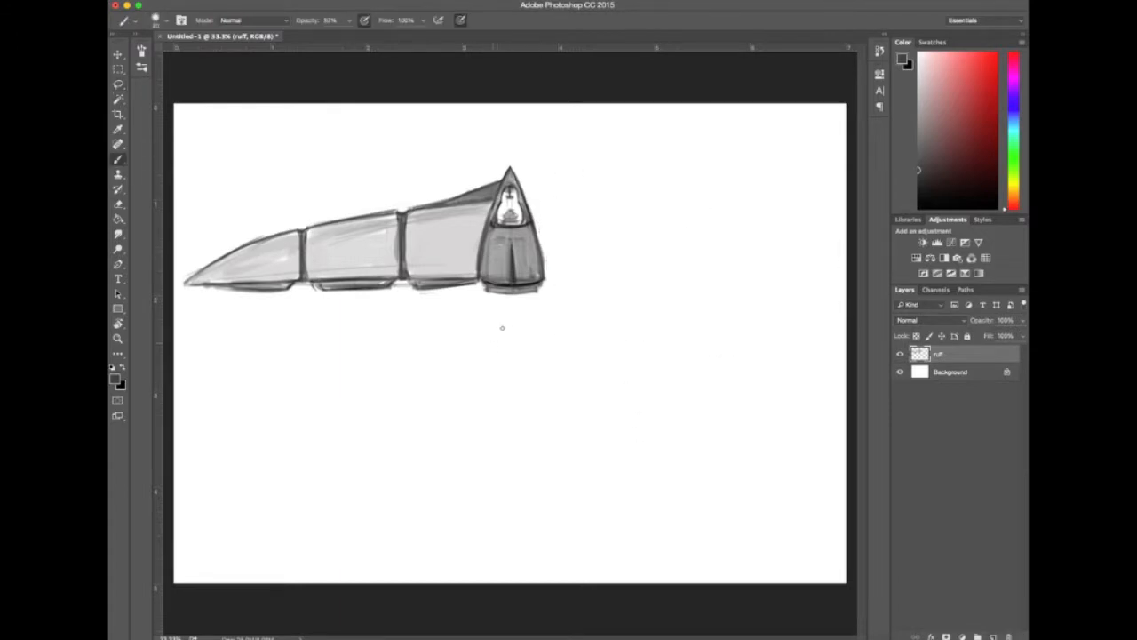
# - Sketch a second view below the first: a domed central body with a long, thin wing extending to the left
pyautogui.moveTo(480, 367); pyautogui.dragTo(542, 359)
pyautogui.moveTo(535, 341); pyautogui.dragTo(486, 374)
pyautogui.moveTo(556, 382); pyautogui.dragTo(185, 384)
pyautogui.moveTo(185, 385); pyautogui.dragTo(475, 372)
pyautogui.moveTo(197, 386); pyautogui.dragTo(540, 383)
pyautogui.moveTo(478, 338); pyautogui.dragTo(474, 371)
pyautogui.moveTo(474, 367); pyautogui.dragTo(543, 359)
# - Draw vertical guide lines from the tower's edges down to the lower view and redraw the dome's outline
pyautogui.press('e')
pyautogui.press('b')
pyautogui.moveTo(544, 286); pyautogui.dragTo(544, 355)
pyautogui.press('e')
pyautogui.moveTo(477, 338); pyautogui.dragTo(475, 370)
pyautogui.moveTo(549, 352); pyautogui.dragTo(549, 373)
pyautogui.press('b')
pyautogui.moveTo(479, 370)
pyautogui.mouseDown()
pyautogui.moveTo(521, 329)
pyautogui.moveTo(544, 351)
pyautogui.mouseUp()
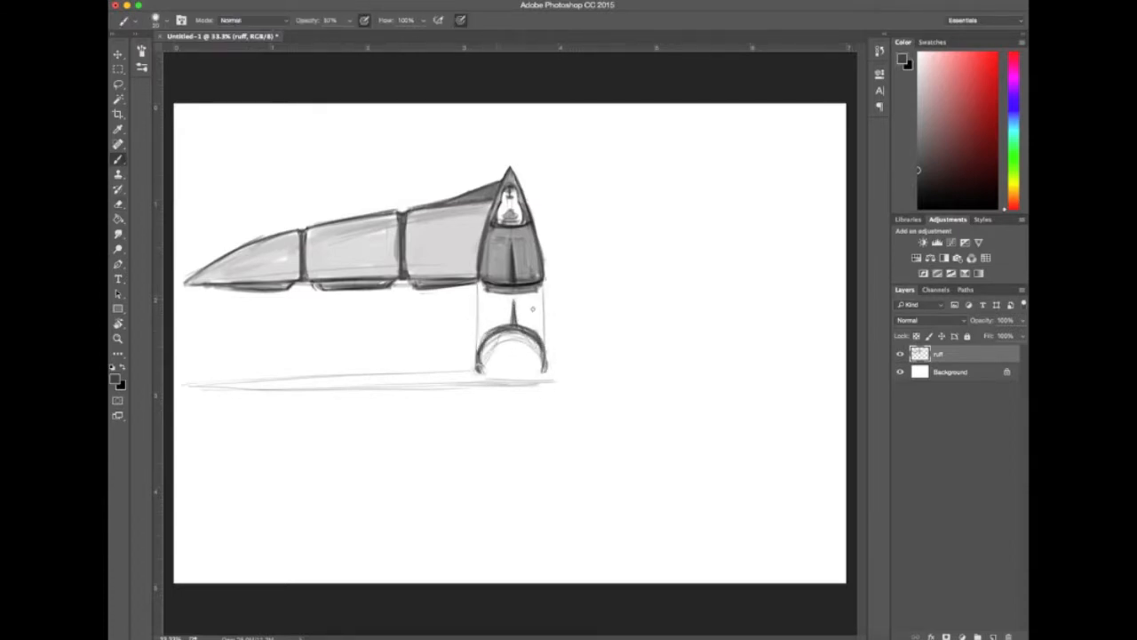
# - Reshape the dome into a body flaring into the wing root and outline the inner wing segment
pyautogui.press('e')
pyautogui.moveTo(503, 331); pyautogui.dragTo(480, 374)
pyautogui.press('b')
pyautogui.moveTo(498, 346)
pyautogui.mouseDown()
pyautogui.moveTo(478, 370)
pyautogui.moveTo(491, 383)
pyautogui.mouseUp()
pyautogui.press('e')
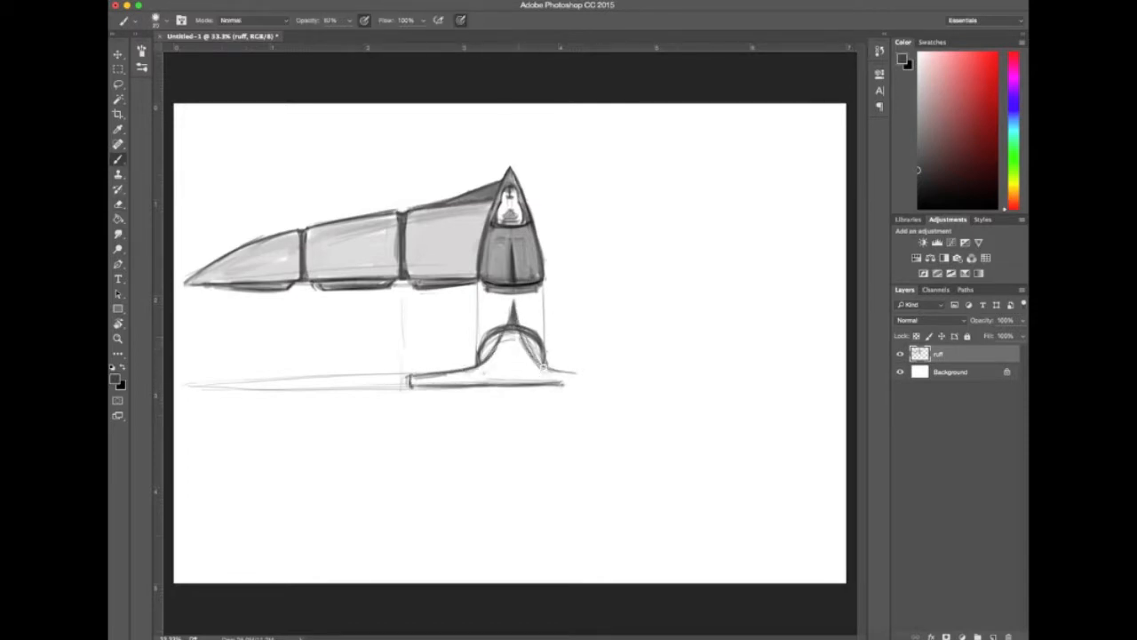
pyautogui.press('super+z')
pyautogui.press('b')
# - Lasso the upper view and move it up 50 pixels, away from the lower view
pyautogui.press('l')
pyautogui.moveTo(424, 158)
pyautogui.mouseDown()
pyautogui.moveTo(622, 249)
pyautogui.moveTo(374, 163)
pyautogui.mouseUp()
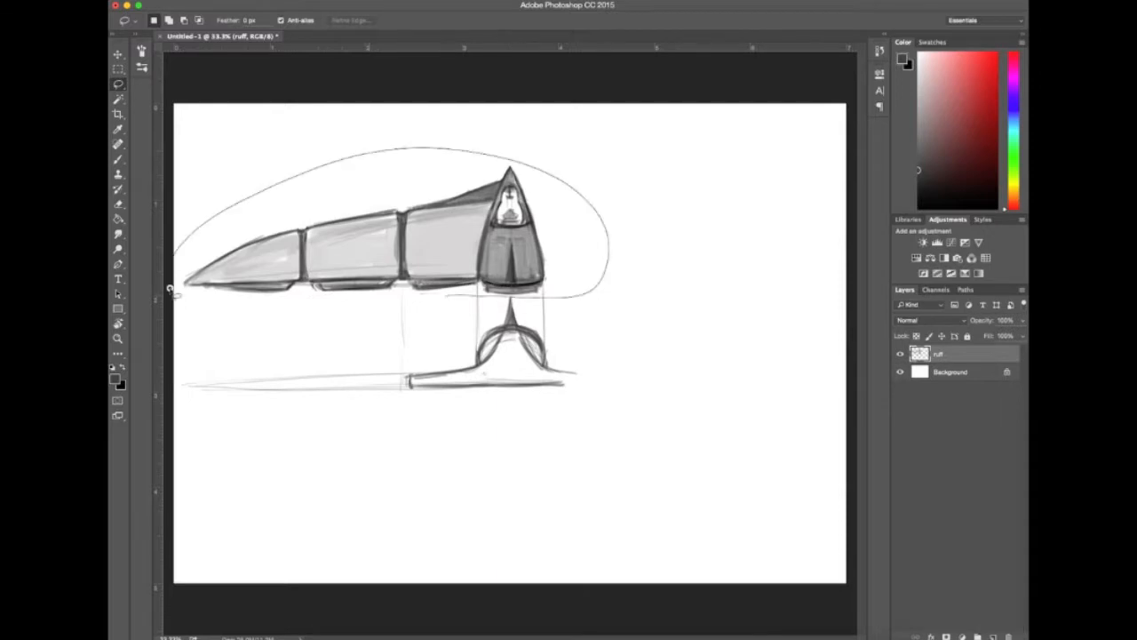
pyautogui.press('super+t')
pyautogui.hotkey('shift', 'Up')
pyautogui.hotkey('shift', 'Up')
pyautogui.hotkey('shift', 'Up')
pyautogui.hotkey('shift', 'Up')
pyautogui.hotkey('shift', 'Up')
pyautogui.press('Return')
pyautogui.press('super+d')
# - Lengthen the fin on the dome and draw three round engines in a triangle inside the body
pyautogui.press('b')
pyautogui.moveTo(511, 283); pyautogui.dragTo(508, 320)
pyautogui.moveTo(495, 378); pyautogui.dragTo(505, 360)
pyautogui.moveTo(522, 358)
pyautogui.mouseDown()
pyautogui.moveTo(519, 377)
pyautogui.moveTo(506, 375)
pyautogui.mouseUp()
pyautogui.moveTo(519, 359)
pyautogui.mouseDown()
pyautogui.moveTo(524, 378)
pyautogui.moveTo(486, 382)
pyautogui.mouseUp()
pyautogui.press('e')
pyautogui.press('b')
pyautogui.press('e')
pyautogui.moveTo(505, 341); pyautogui.dragTo(516, 352)
pyautogui.press('b')
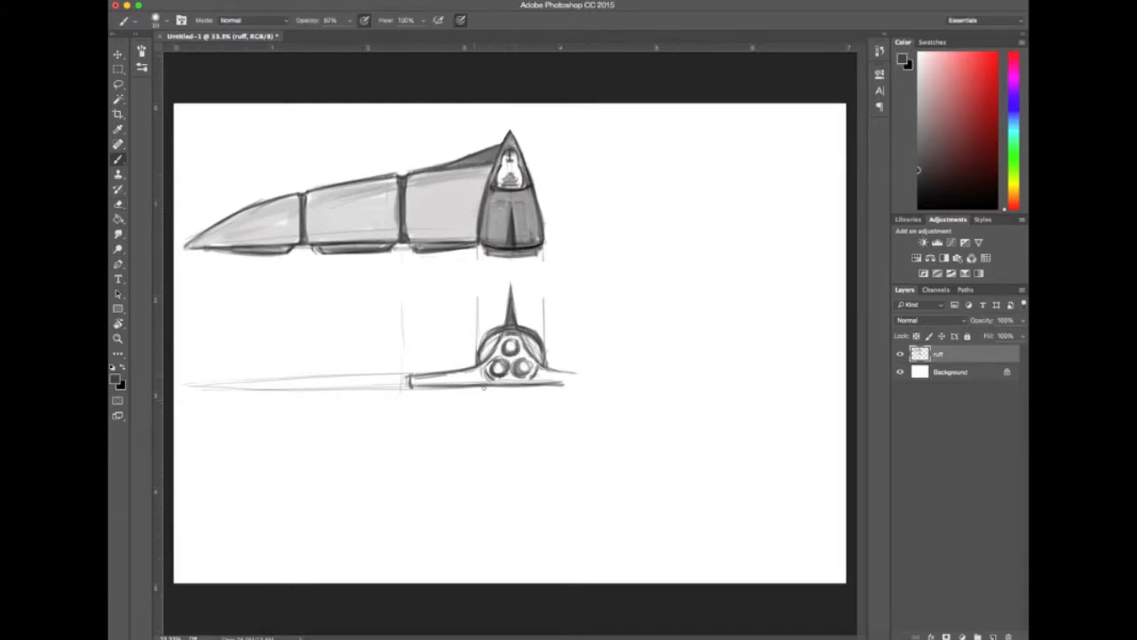
# - Project the outer divider down to the lower view and draw the wing's middle and outer segments
pyautogui.moveTo(308, 250)
pyautogui.mouseDown()
pyautogui.moveTo(308, 388)
pyautogui.moveTo(400, 388)
pyautogui.mouseUp()
pyautogui.moveTo(334, 379)
pyautogui.mouseDown()
pyautogui.moveTo(400, 376)
pyautogui.moveTo(389, 377)
pyautogui.mouseUp()
pyautogui.press('e')
pyautogui.moveTo(391, 394)
pyautogui.mouseDown()
pyautogui.moveTo(310, 387)
pyautogui.moveTo(399, 388)
pyautogui.mouseUp()
pyautogui.press('b')
pyautogui.moveTo(277, 385); pyautogui.dragTo(199, 387)
pyautogui.moveTo(303, 380)
pyautogui.mouseDown()
pyautogui.moveTo(197, 388)
pyautogui.moveTo(309, 387)
pyautogui.moveTo(198, 388)
pyautogui.moveTo(298, 382)
pyautogui.mouseUp()
pyautogui.press('e')
pyautogui.press('b')
pyautogui.press('super+z')
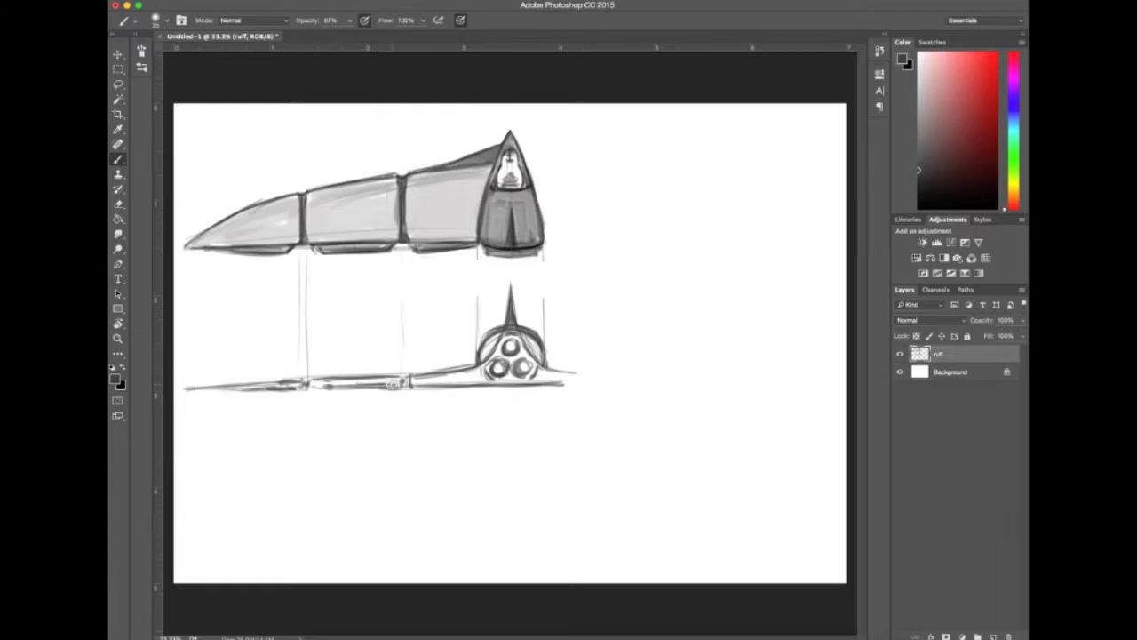
# - Shade both sides of the lower view's dome grey and erase a highlight in the upper engine
pyautogui.moveTo(481, 350); pyautogui.dragTo(490, 348)
pyautogui.moveTo(524, 331); pyautogui.dragTo(540, 360)
pyautogui.press('e')
pyautogui.click(513, 347)
pyautogui.press('b')
# - Darken the rings of the three engines and outline the triangular frame around them
pyautogui.press('super+=')
pyautogui.moveTo(657, 427); pyautogui.dragTo(642, 446)
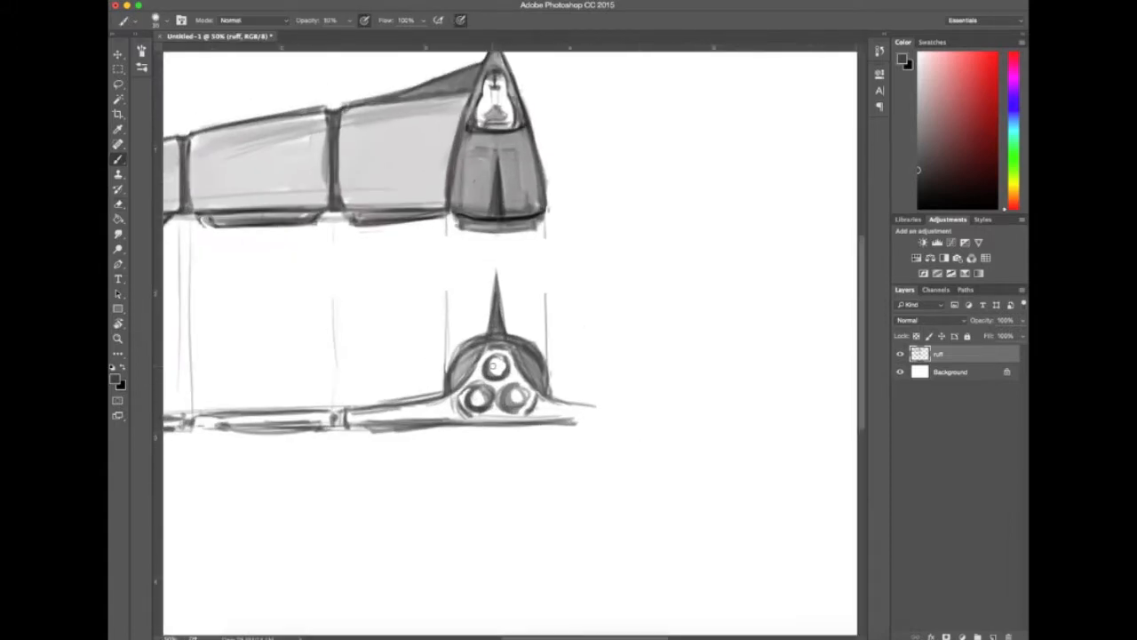
pyautogui.moveTo(487, 359); pyautogui.dragTo(508, 359)
pyautogui.moveTo(468, 391); pyautogui.dragTo(527, 403)
pyautogui.moveTo(538, 399); pyautogui.dragTo(523, 416)
pyautogui.moveTo(456, 399)
pyautogui.mouseDown()
pyautogui.moveTo(469, 418)
pyautogui.moveTo(531, 415)
pyautogui.mouseUp()
pyautogui.moveTo(455, 395)
pyautogui.mouseDown()
pyautogui.moveTo(481, 358)
pyautogui.moveTo(523, 336)
pyautogui.moveTo(531, 389)
pyautogui.mouseUp()
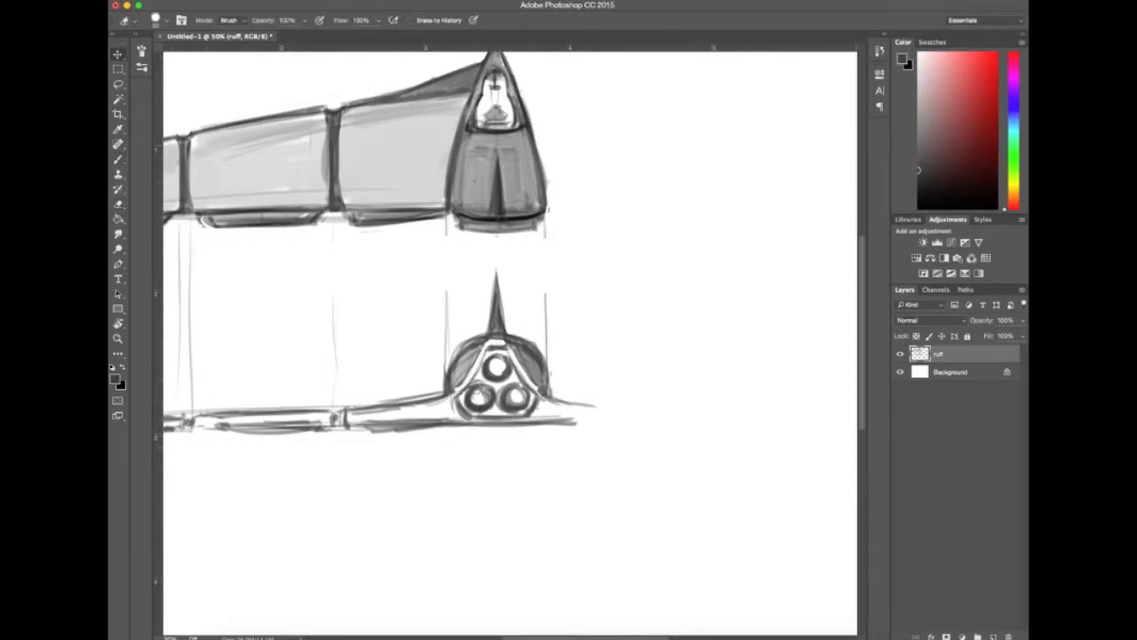
pyautogui.moveTo(514, 391); pyautogui.dragTo(521, 401)
# - Erase stray marks beside the dome and fill the three engines with a sampled grey
pyautogui.moveTo(678, 457); pyautogui.dragTo(778, 426)
pyautogui.press('e')
pyautogui.moveTo(555, 363)
pyautogui.mouseDown()
pyautogui.moveTo(480, 377)
pyautogui.moveTo(558, 357)
pyautogui.mouseUp()
pyautogui.press('b')
pyautogui.moveTo(466, 381); pyautogui.dragTo(531, 388)
pyautogui.moveTo(539, 400); pyautogui.dragTo(473, 404)
pyautogui.moveTo(316, 389)
pyautogui.mouseDown()
pyautogui.moveTo(400, 387)
pyautogui.moveTo(321, 389)
pyautogui.mouseUp()
pyautogui.keyDown('alt'); pyautogui.click(566, 346); pyautogui.keyUp('alt')
pyautogui.moveTo(538, 359)
pyautogui.mouseDown()
pyautogui.moveTo(447, 380)
pyautogui.moveTo(464, 387)
pyautogui.mouseUp()
pyautogui.moveTo(452, 393)
pyautogui.mouseDown()
pyautogui.moveTo(569, 389)
pyautogui.moveTo(468, 387)
pyautogui.moveTo(553, 388)
pyautogui.mouseUp()
# - Outline inset panels along the lower view's wing segments and darken the joints between them
pyautogui.moveTo(434, 378); pyautogui.dragTo(298, 384)
pyautogui.moveTo(295, 385); pyautogui.dragTo(314, 398)
pyautogui.moveTo(426, 385)
pyautogui.mouseDown()
pyautogui.moveTo(316, 395)
pyautogui.moveTo(424, 394)
pyautogui.mouseUp()
pyautogui.moveTo(313, 398)
pyautogui.mouseDown()
pyautogui.moveTo(469, 371)
pyautogui.moveTo(266, 371)
pyautogui.mouseUp()
pyautogui.moveTo(395, 373); pyautogui.dragTo(448, 359)
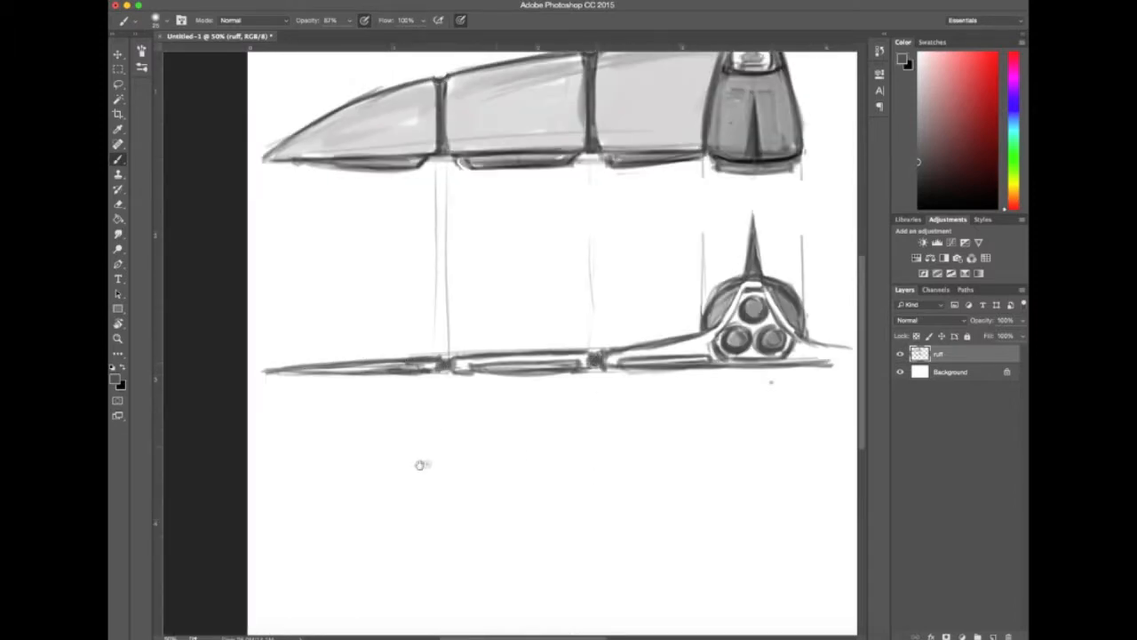
# - Sample the upper wing's light grey and shade the lower view's wing and body around the engine frame
pyautogui.moveTo(595, 476); pyautogui.dragTo(506, 373)
pyautogui.press('super+minus')
pyautogui.keyDown('alt'); pyautogui.click(443, 226); pyautogui.keyUp('alt')
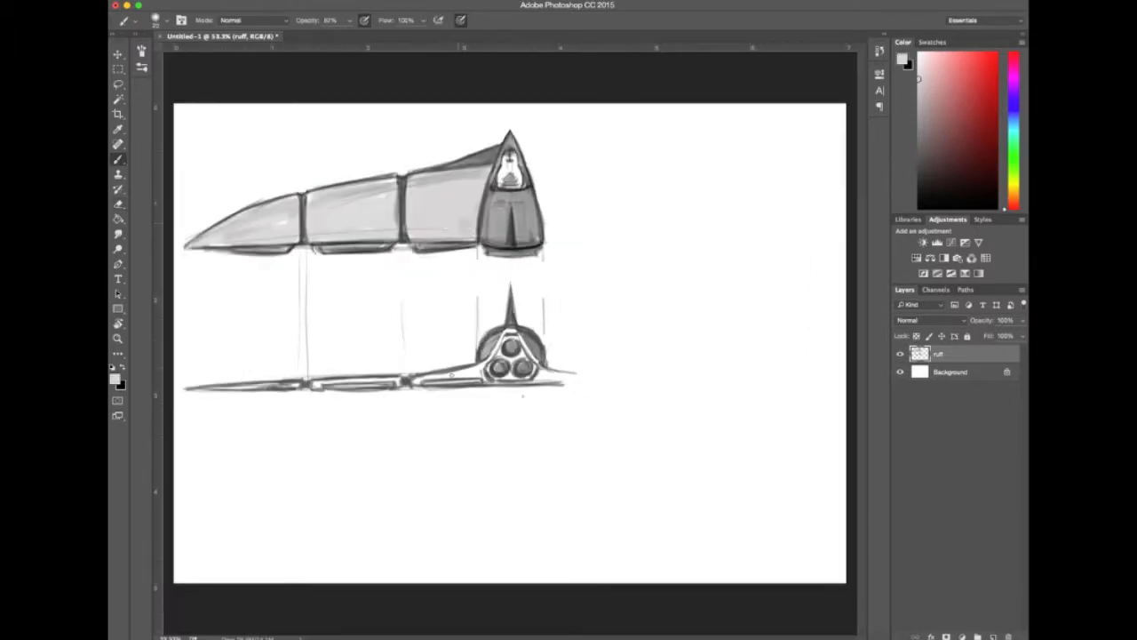
pyautogui.moveTo(473, 370); pyautogui.dragTo(518, 334)
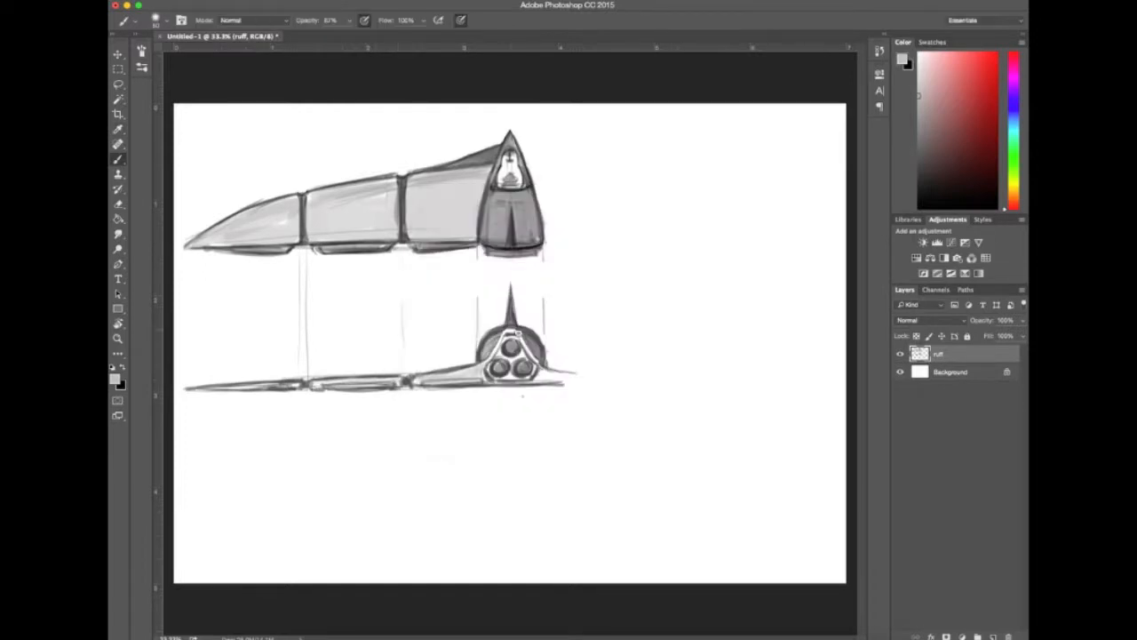
# - Set the foreground colour to black
pyautogui.click(115, 380)
pyautogui.click(420, 363)
pyautogui.click(681, 212)
# - Lasso the upper view's left wing and copy it to a new layer
pyautogui.click(120, 85)
pyautogui.moveTo(505, 137); pyautogui.dragTo(533, 233)
pyautogui.hotkey('ctrl', 'j')
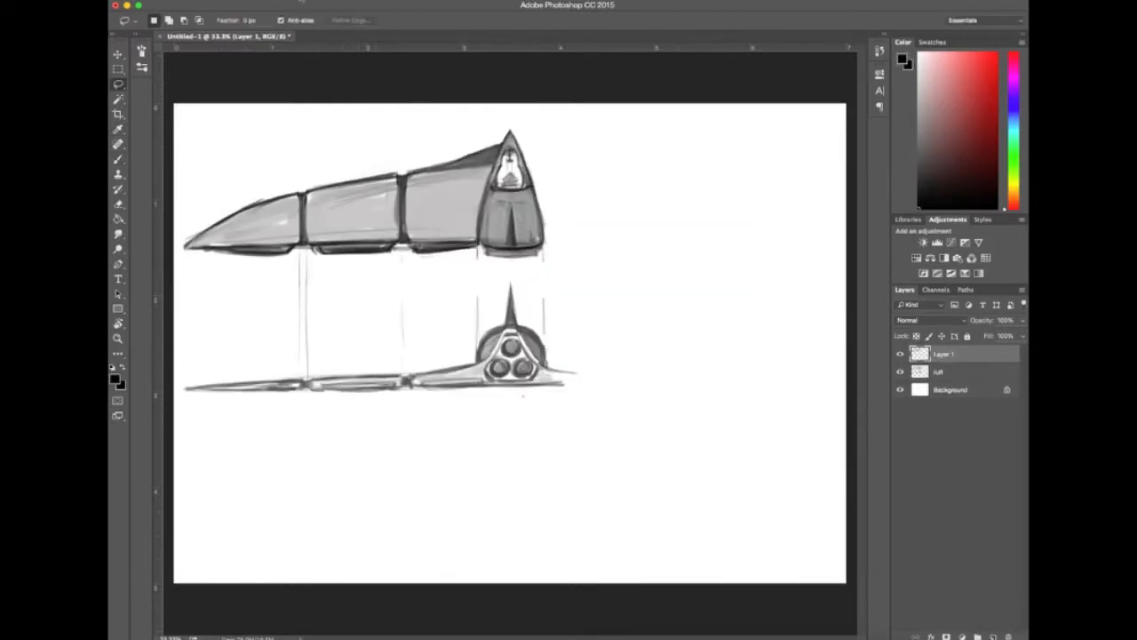
# - Flip the copied upper wing horizontally
pyautogui.click(301, 1)
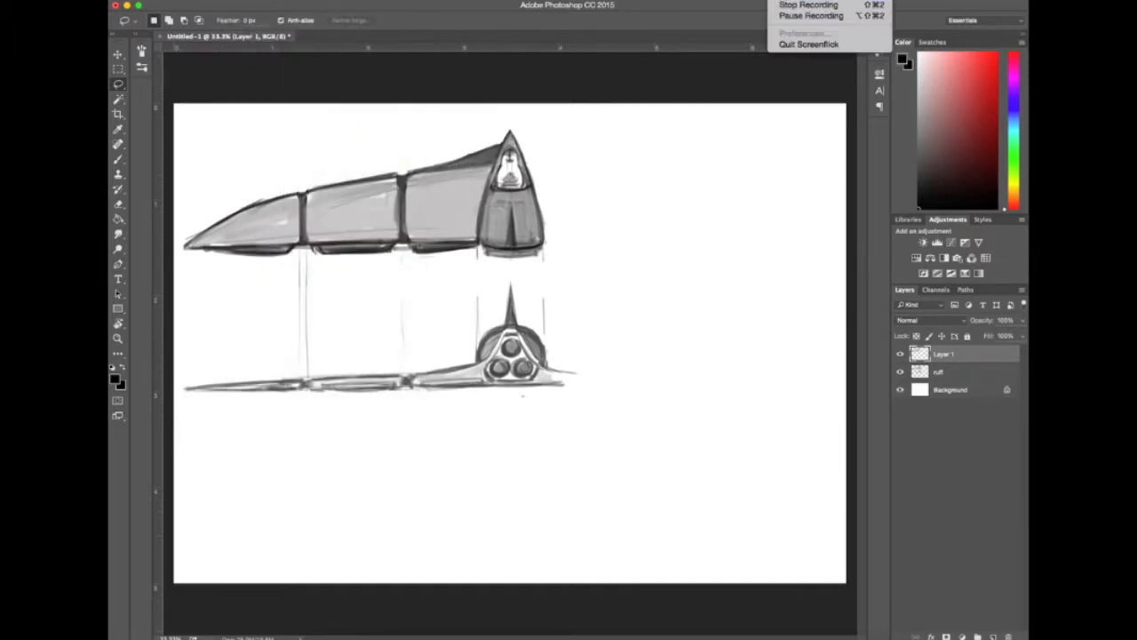
pyautogui.press('v')
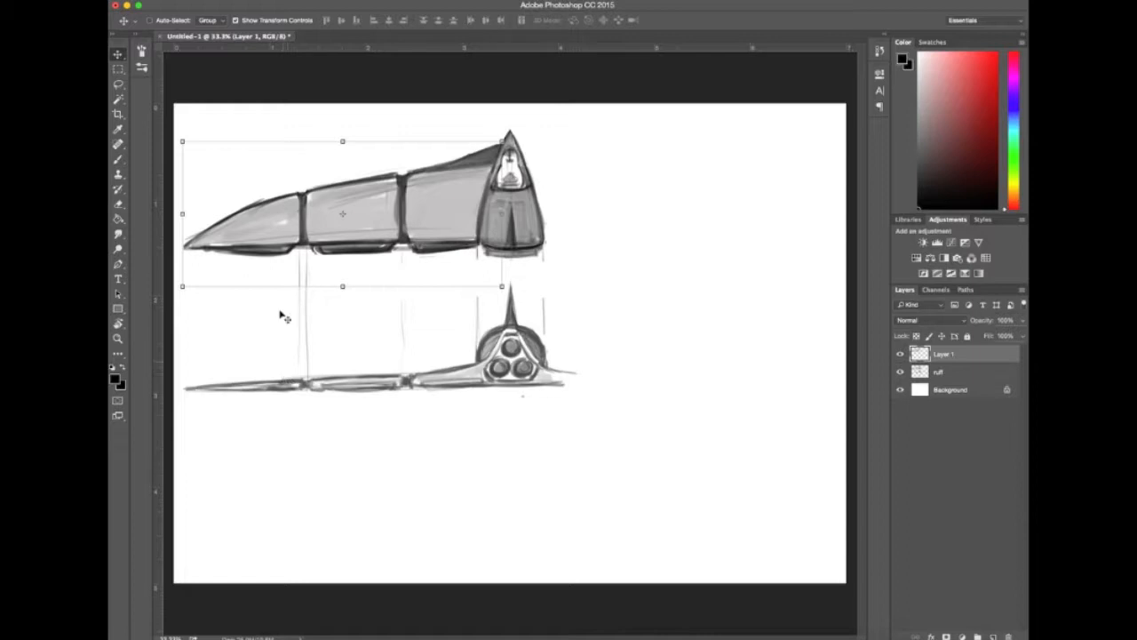
pyautogui.click(240, 0)
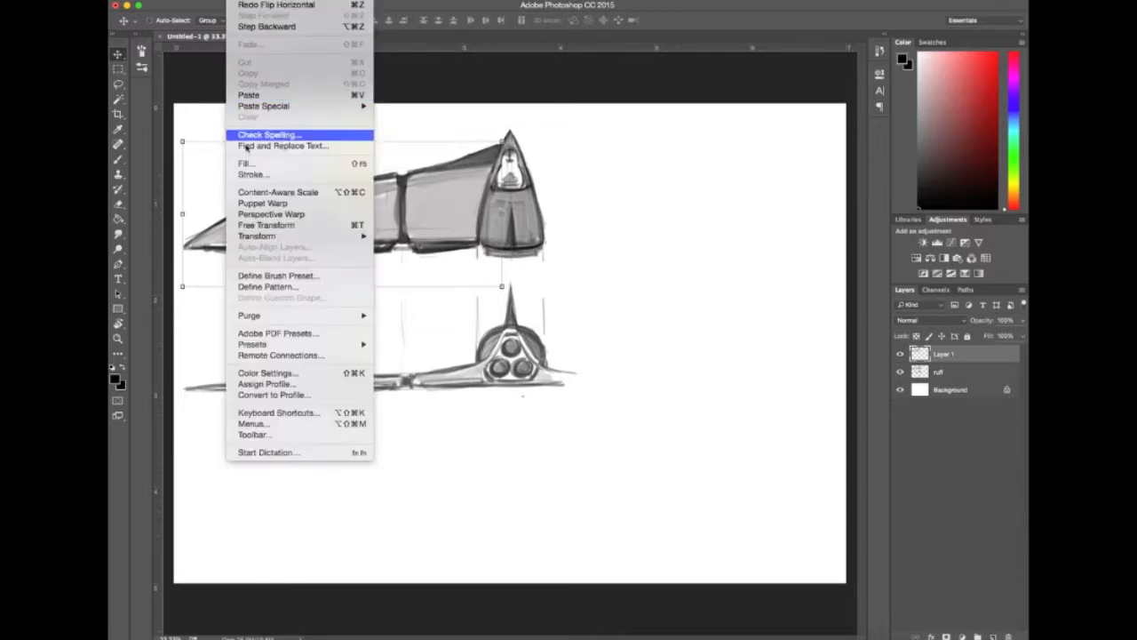
pyautogui.moveTo(256, 238)
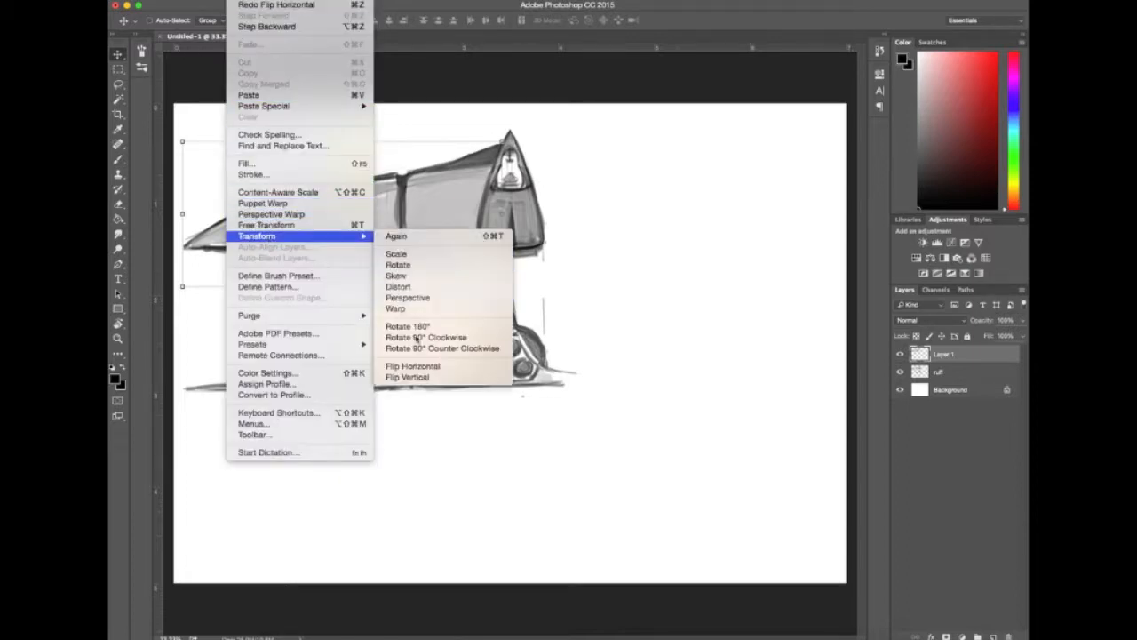
pyautogui.click(422, 365)
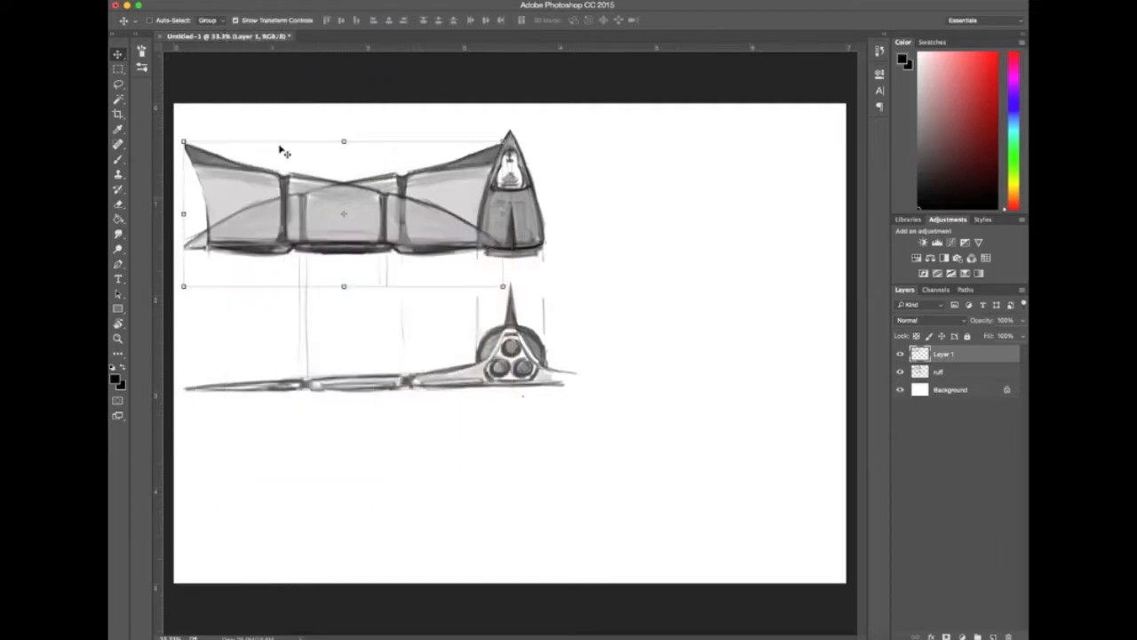
# - Move the flipped wing to the tower's right side and nudge it until it mirrors the left wing
pyautogui.moveTo(334, 222); pyautogui.dragTo(657, 206)
pyautogui.press('Right')
pyautogui.press('Right')
pyautogui.press('Right')
pyautogui.press('Right')
pyautogui.press('Right')
pyautogui.press('Right')
pyautogui.press('Right')
pyautogui.press('Right')
pyautogui.press('Right')
pyautogui.press('Right')
pyautogui.press('Right')
pyautogui.press('Right')
pyautogui.press('Right')
pyautogui.press('Right')
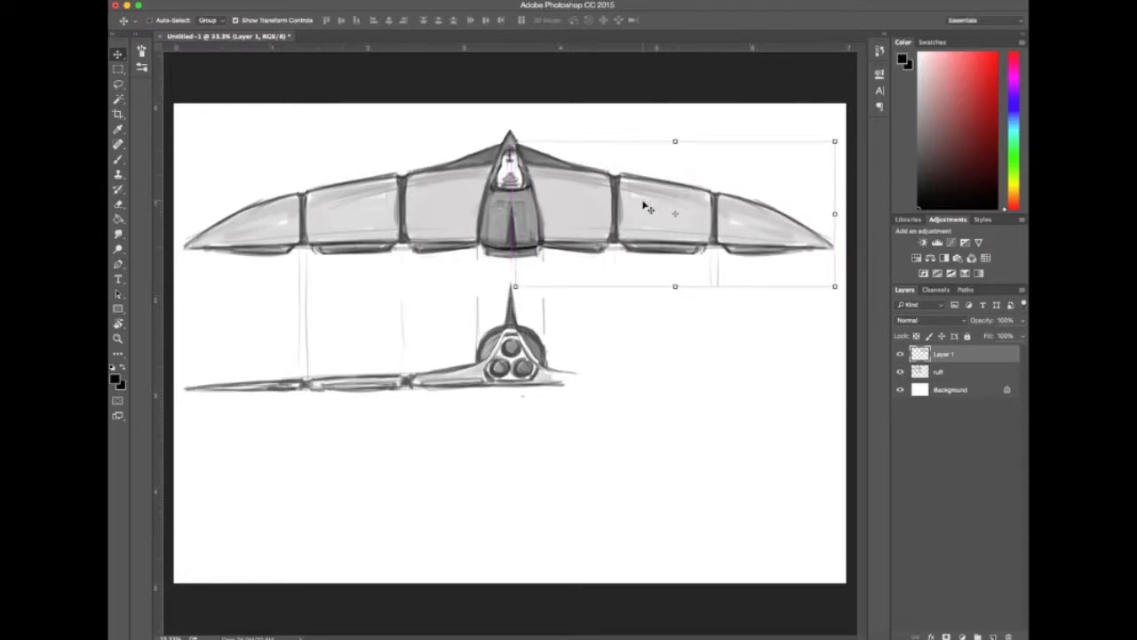
pyautogui.press('Right')
pyautogui.press('Right')
pyautogui.press('Right')
pyautogui.press('Right')
pyautogui.press('Right')
pyautogui.press('Left')
pyautogui.press('Left')
pyautogui.press('Left')
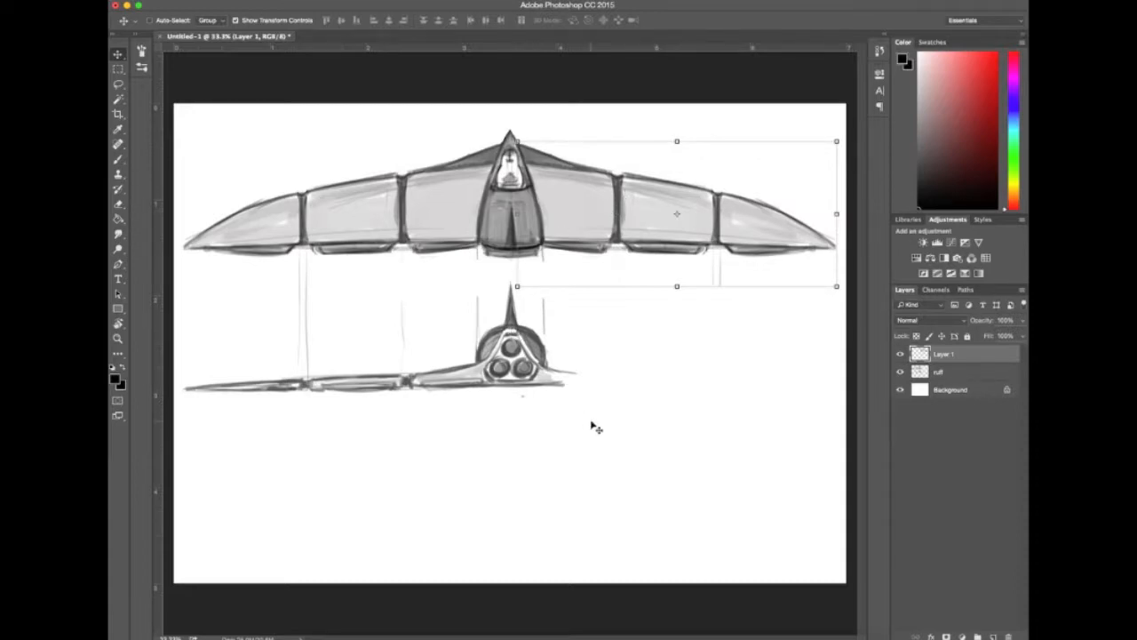
# - Lasso the lower view's left wing and paste a copy from the ruff layer onto a new layer
pyautogui.click(118, 80)
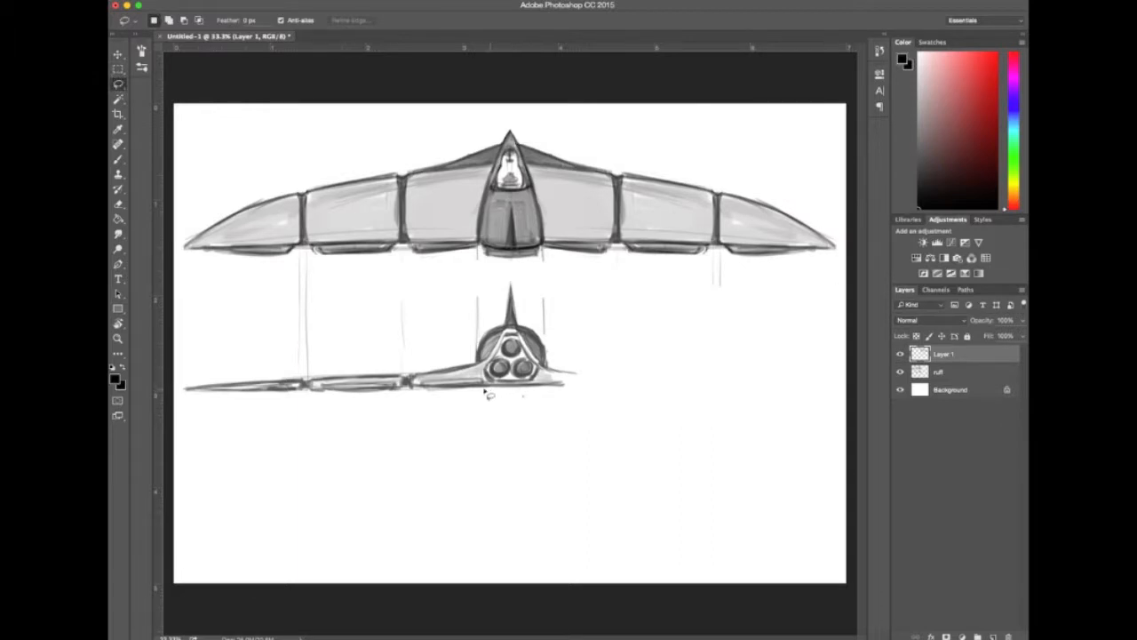
pyautogui.moveTo(436, 347)
pyautogui.mouseDown()
pyautogui.moveTo(228, 330)
pyautogui.moveTo(178, 424)
pyautogui.moveTo(503, 399)
pyautogui.moveTo(498, 389)
pyautogui.mouseUp()
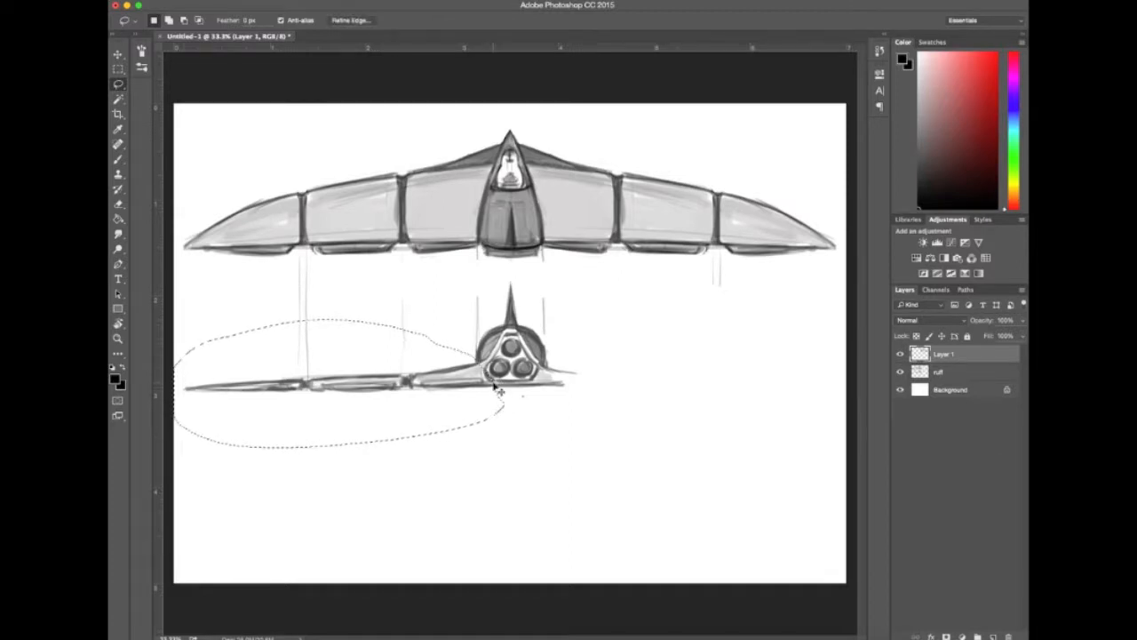
pyautogui.press('super+c')
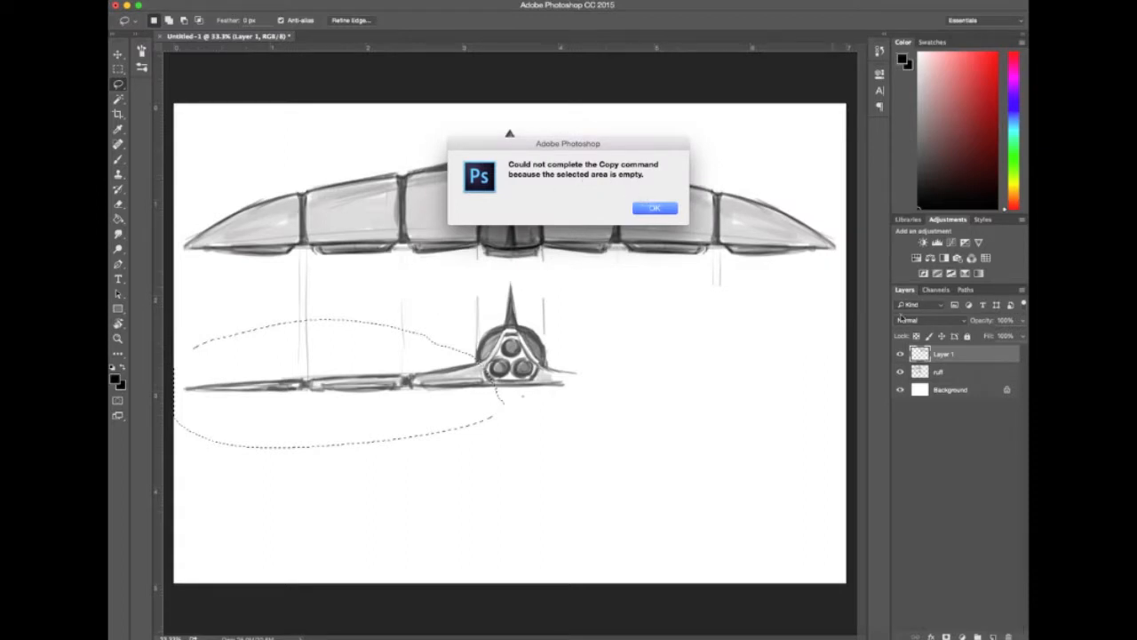
pyautogui.click(655, 207)
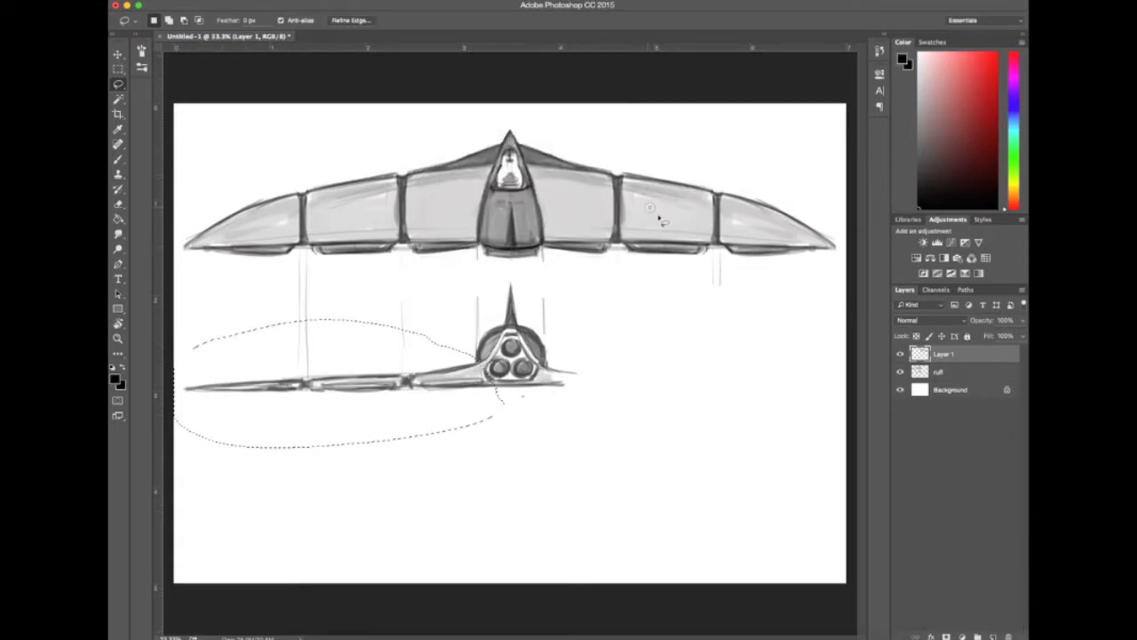
pyautogui.click(959, 374)
pyautogui.press('super+c')
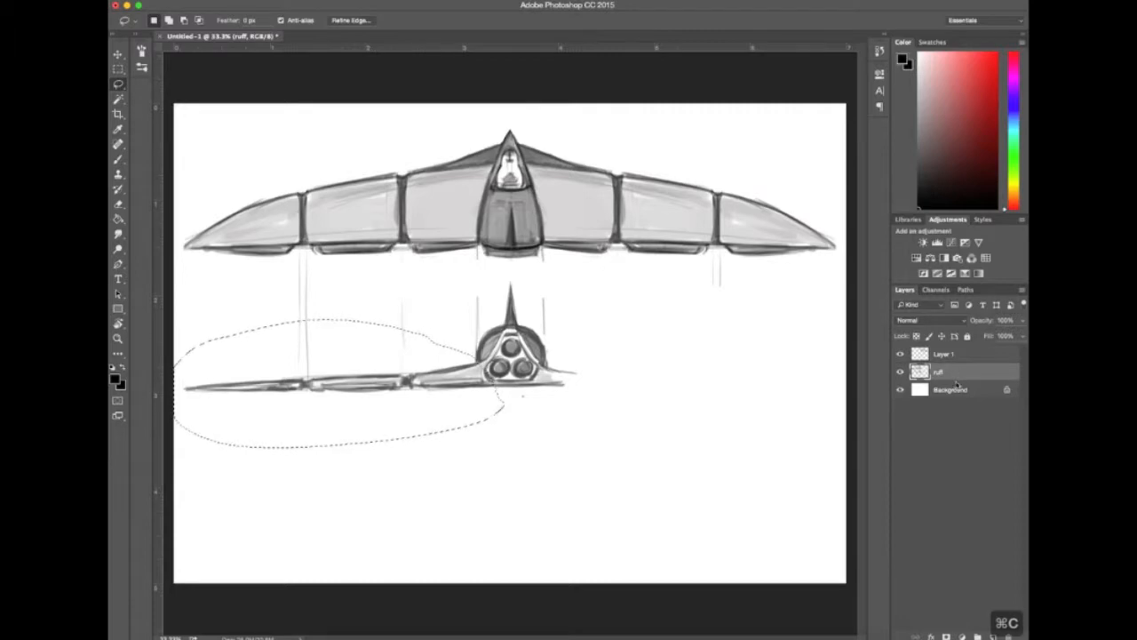
pyautogui.press('super+v')
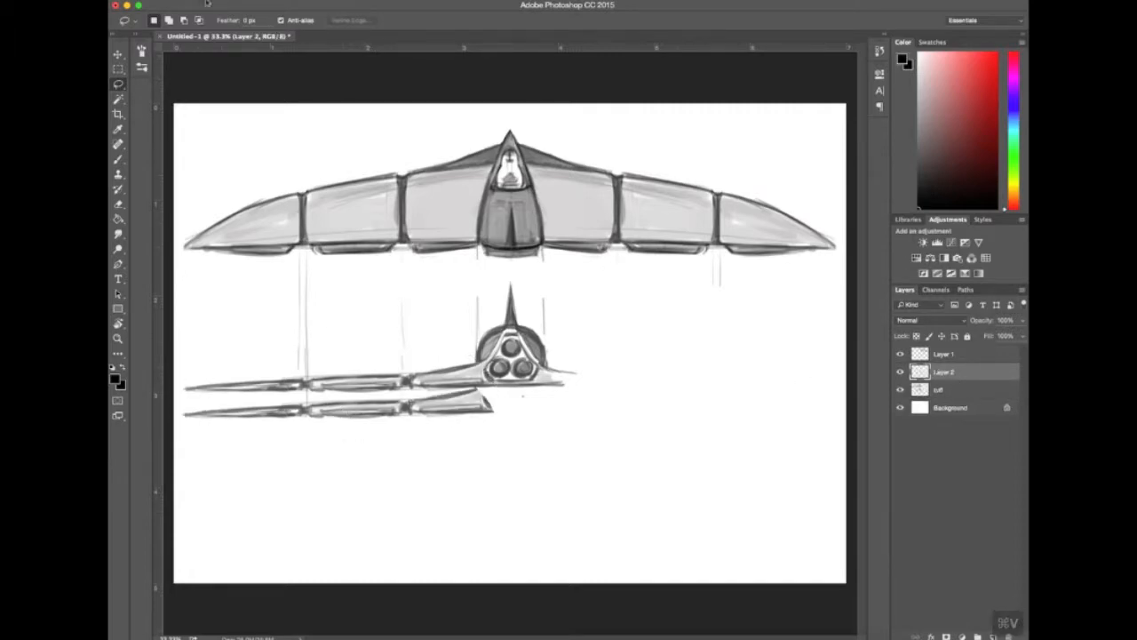
# - Flip the copied lower wing horizontally and align it with the right side of the engine body
pyautogui.press('v')
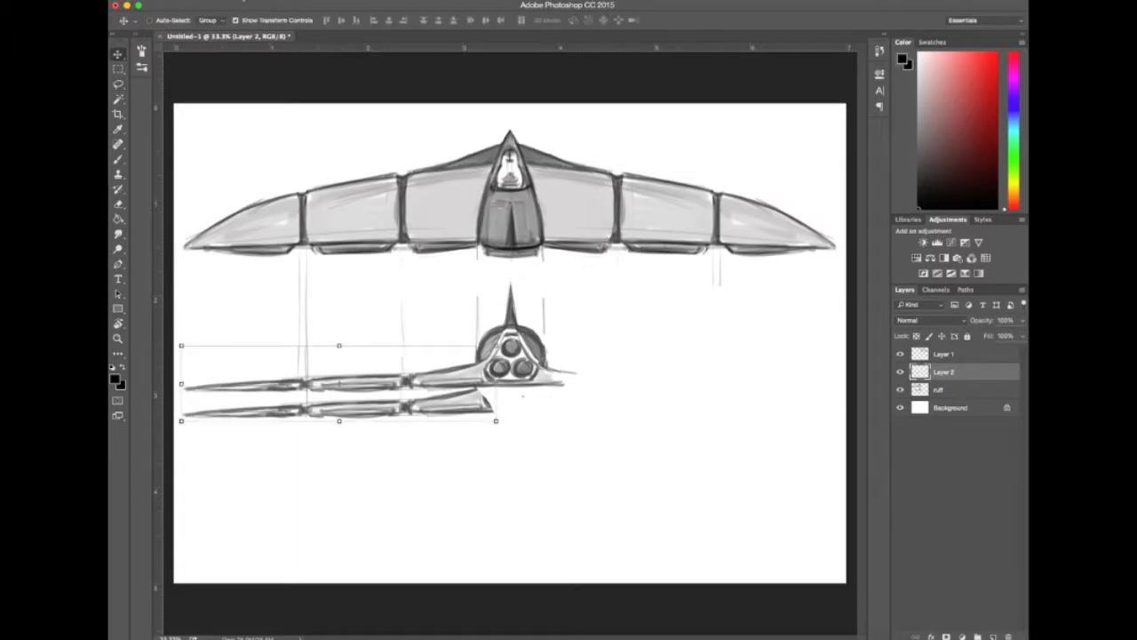
pyautogui.click(237, 0)
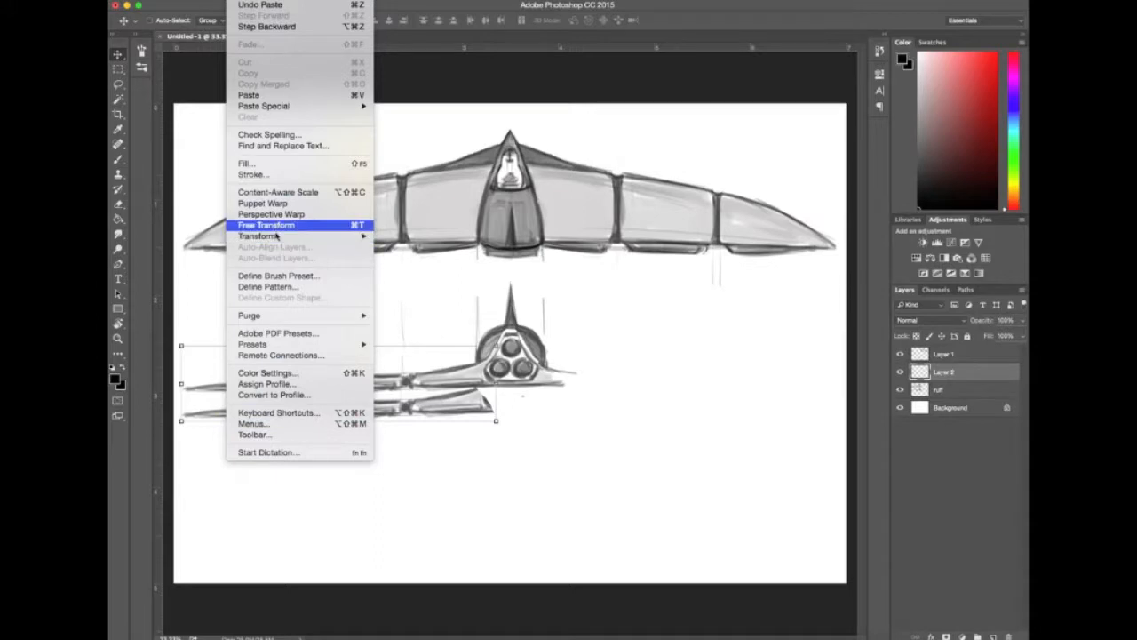
pyautogui.moveTo(302, 236)
pyautogui.click(426, 366)
pyautogui.moveTo(236, 413); pyautogui.dragTo(572, 380)
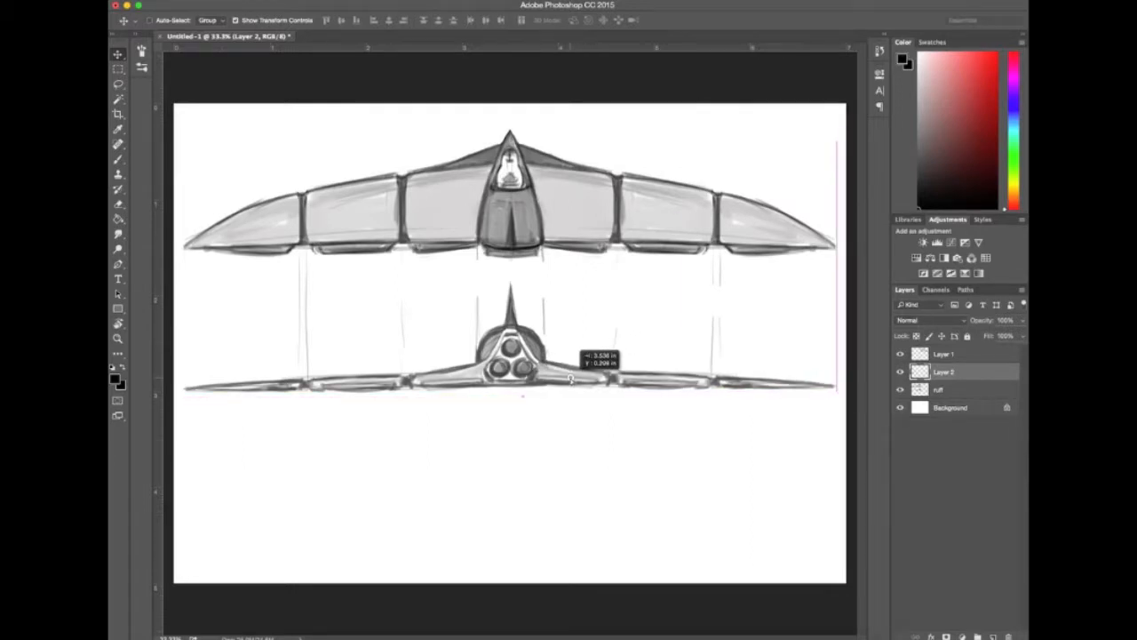
pyautogui.moveTo(571, 379); pyautogui.dragTo(572, 380)
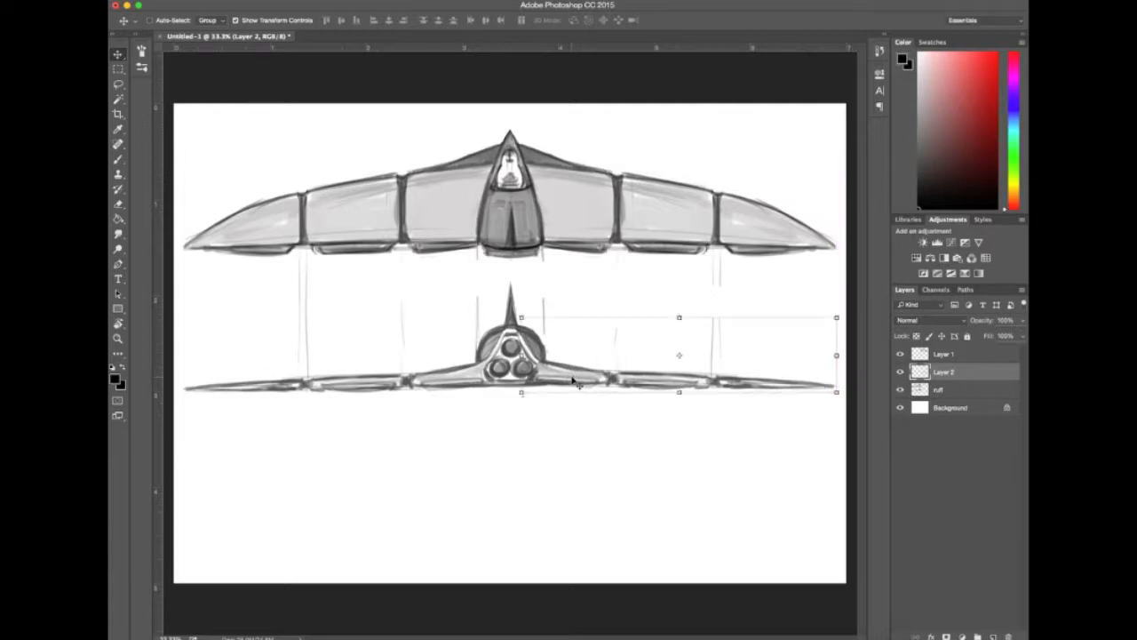
# - Nudge the mirrored lower wing downward until it lines up with the left wing
pyautogui.press('Down')
pyautogui.press('Down')
pyautogui.press('Down')
pyautogui.press('Down')
pyautogui.press('Down')
pyautogui.press('Down')
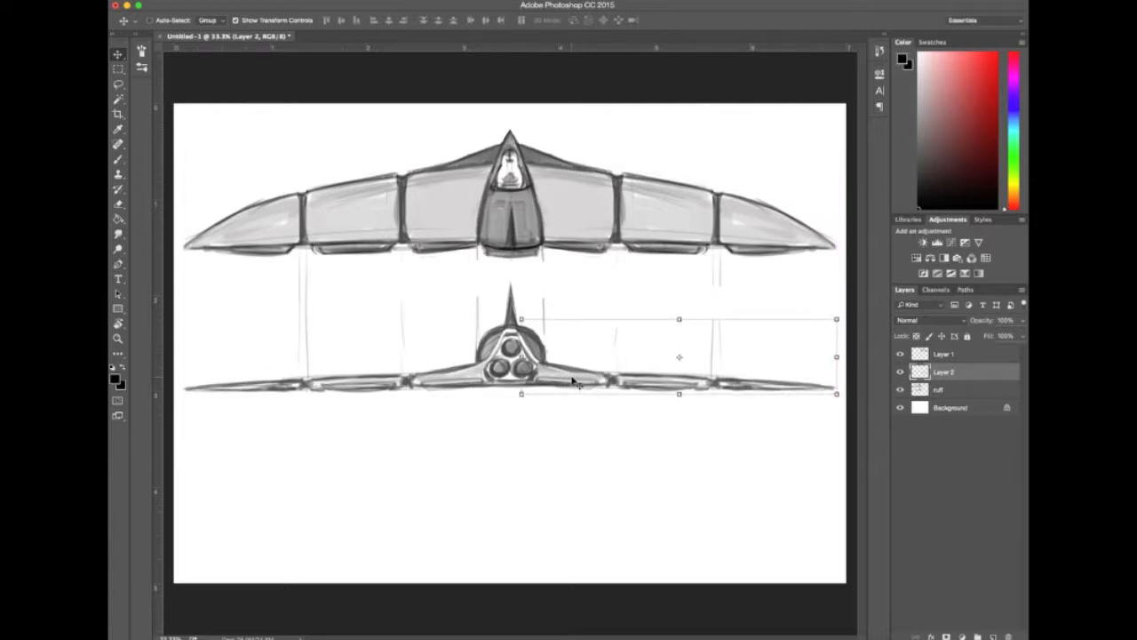
pyautogui.press('Down')
pyautogui.press('Down')
pyautogui.press('Up')
# - Merge the ruff layer, Layer 2 and Layer 1 into a single layer
pyautogui.click(940, 391)
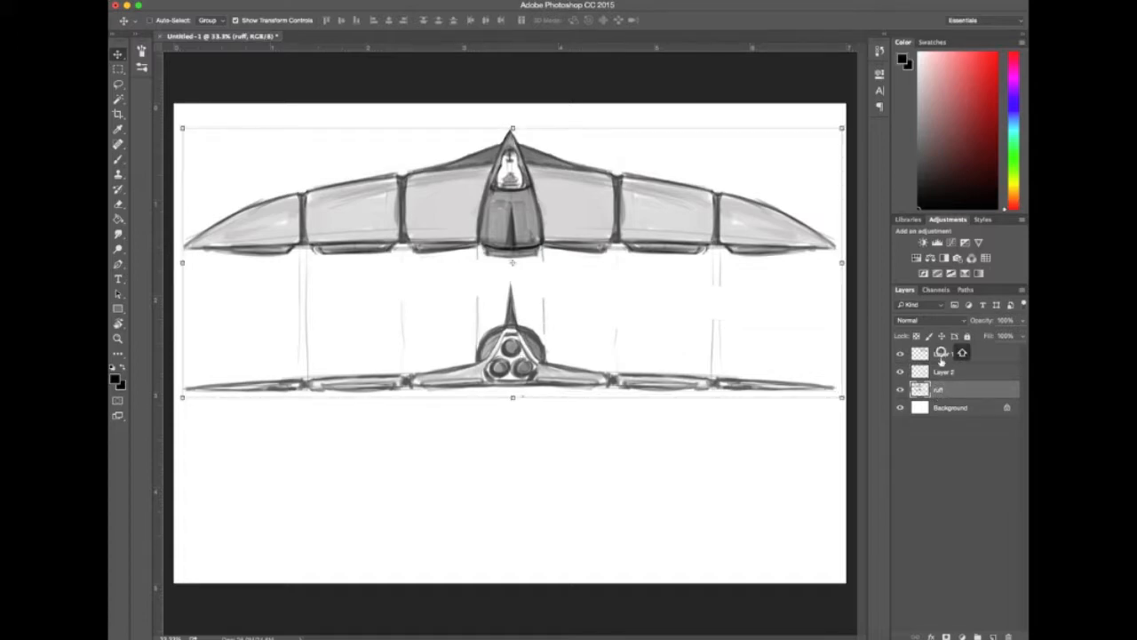
pyautogui.keyDown('shift'); pyautogui.click(941, 356); pyautogui.keyUp('shift')
pyautogui.rightClick(942, 356)
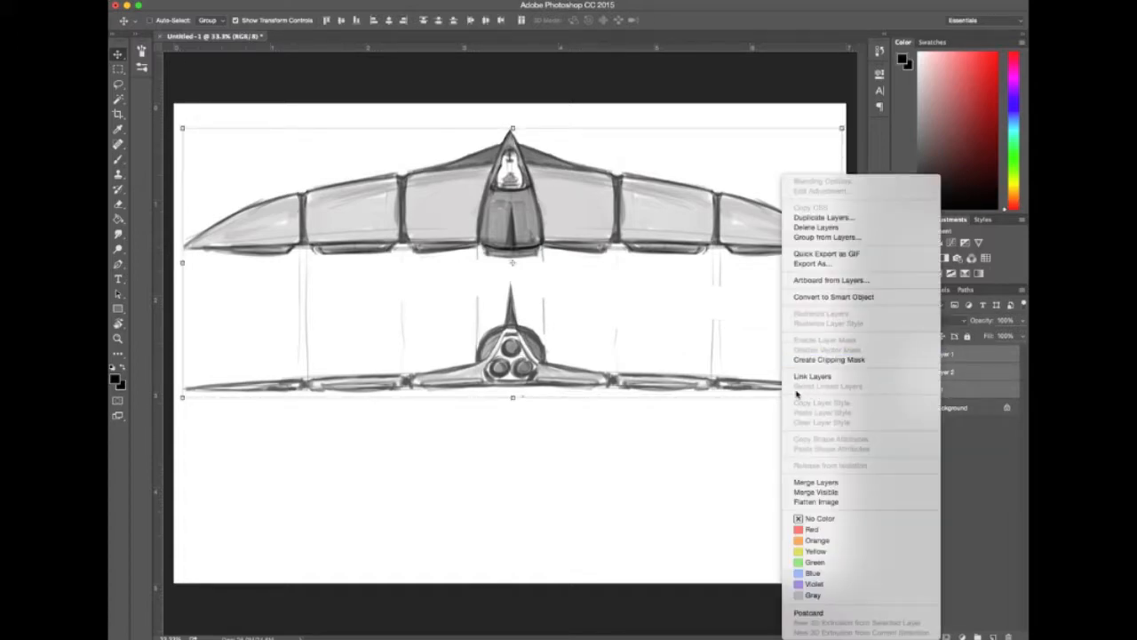
pyautogui.click(825, 481)
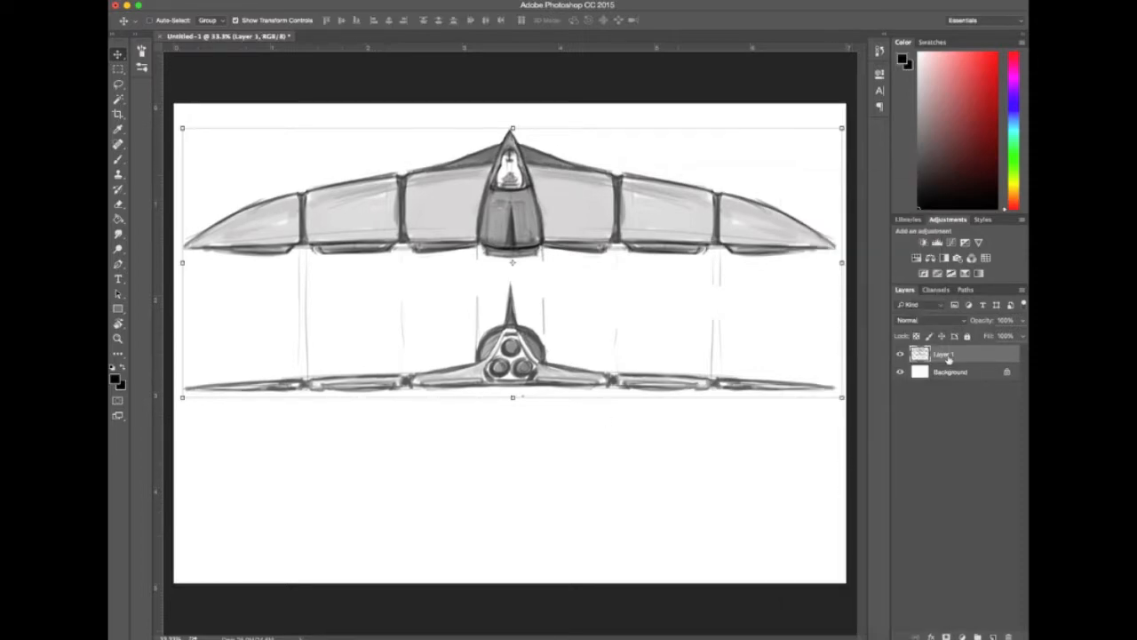
# - Touch up the lower view's engine housing and fin base with white and greys sampled from the sketch
pyautogui.press('super+equal')
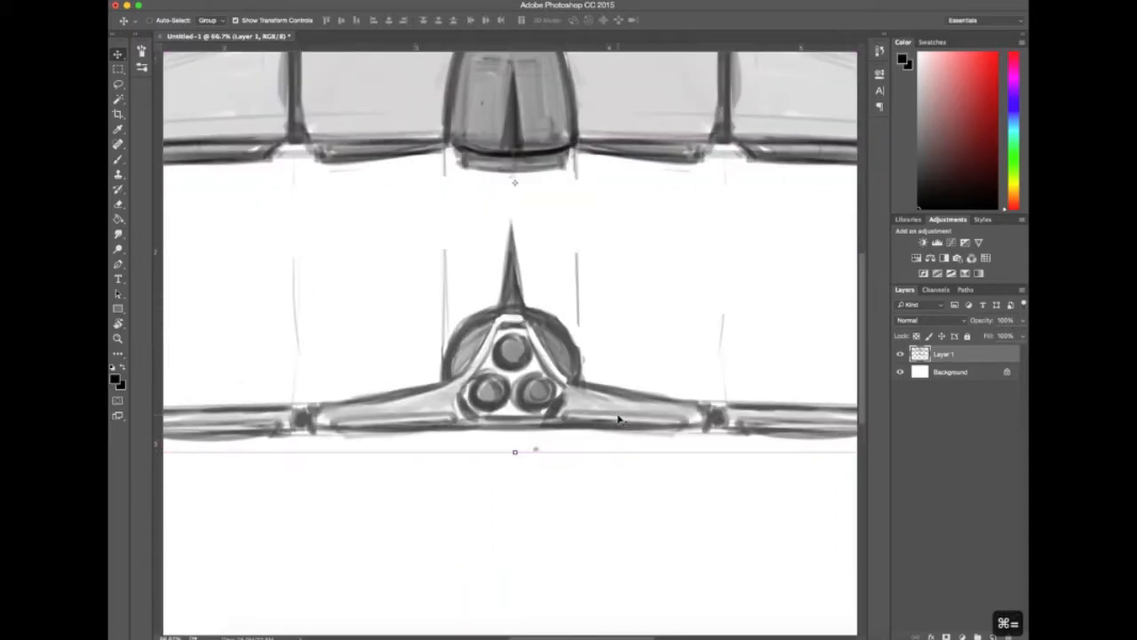
pyautogui.press('b')
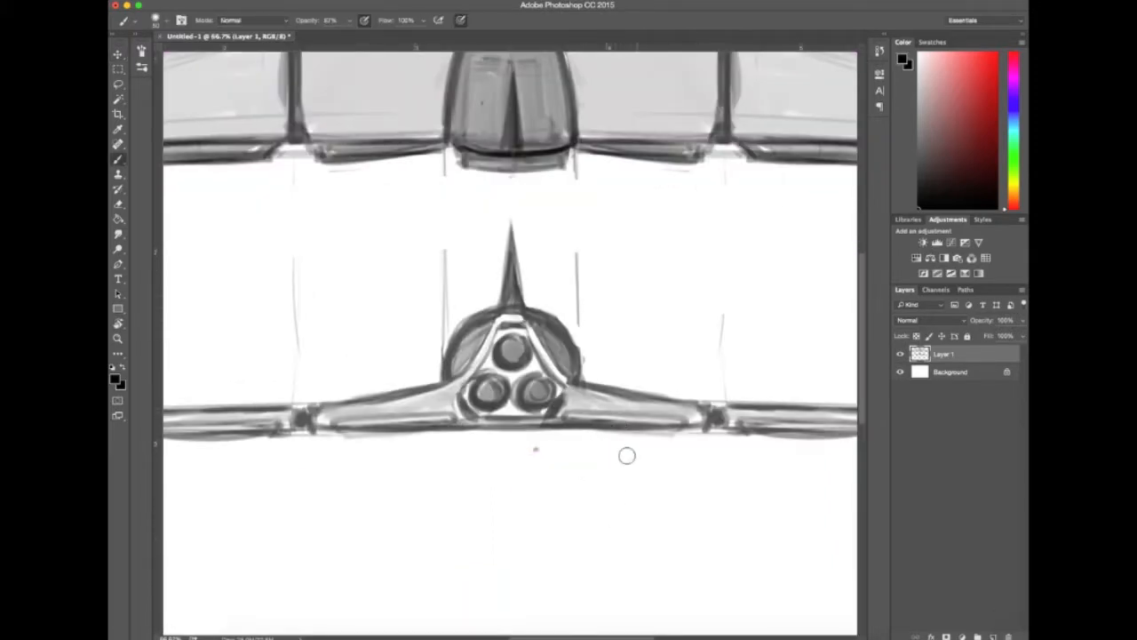
pyautogui.press('x')
pyautogui.keyDown('alt'); pyautogui.click(557, 371); pyautogui.keyUp('alt')
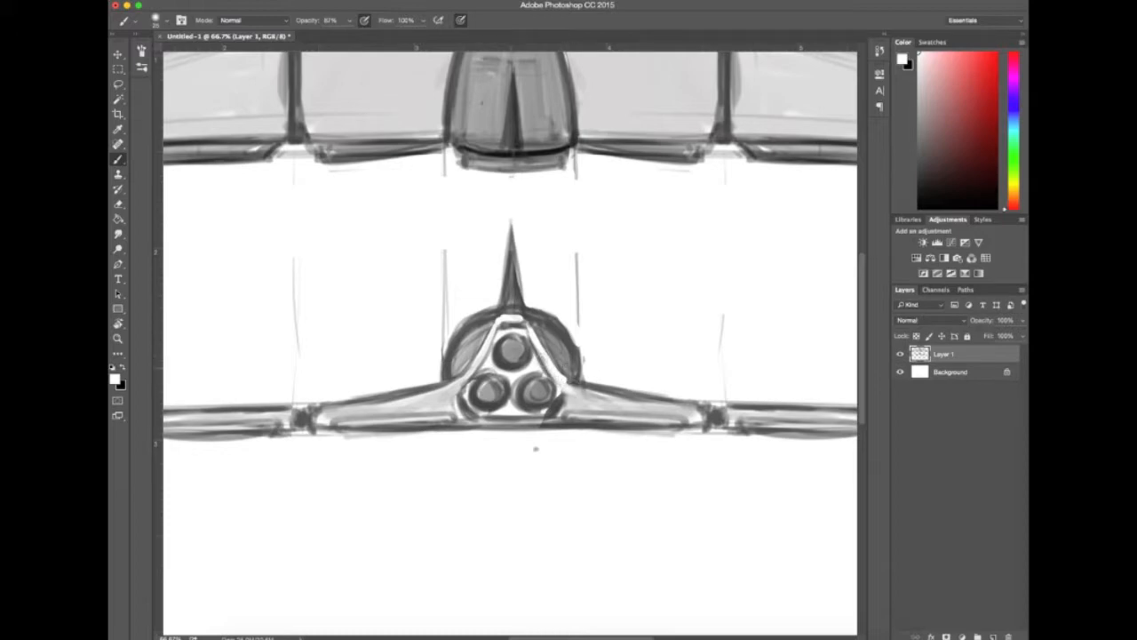
pyautogui.keyDown('alt'); pyautogui.click(561, 354); pyautogui.keyUp('alt')
pyautogui.keyDown('alt'); pyautogui.click(522, 316); pyautogui.keyUp('alt')
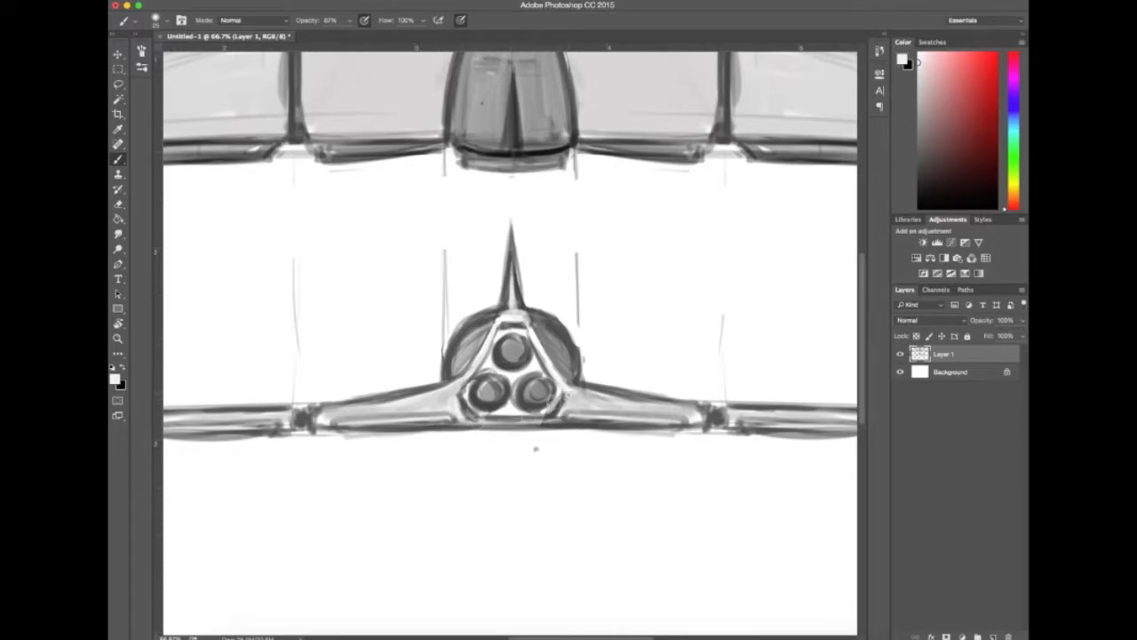
pyautogui.keyDown('alt'); pyautogui.click(583, 381); pyautogui.keyUp('alt')
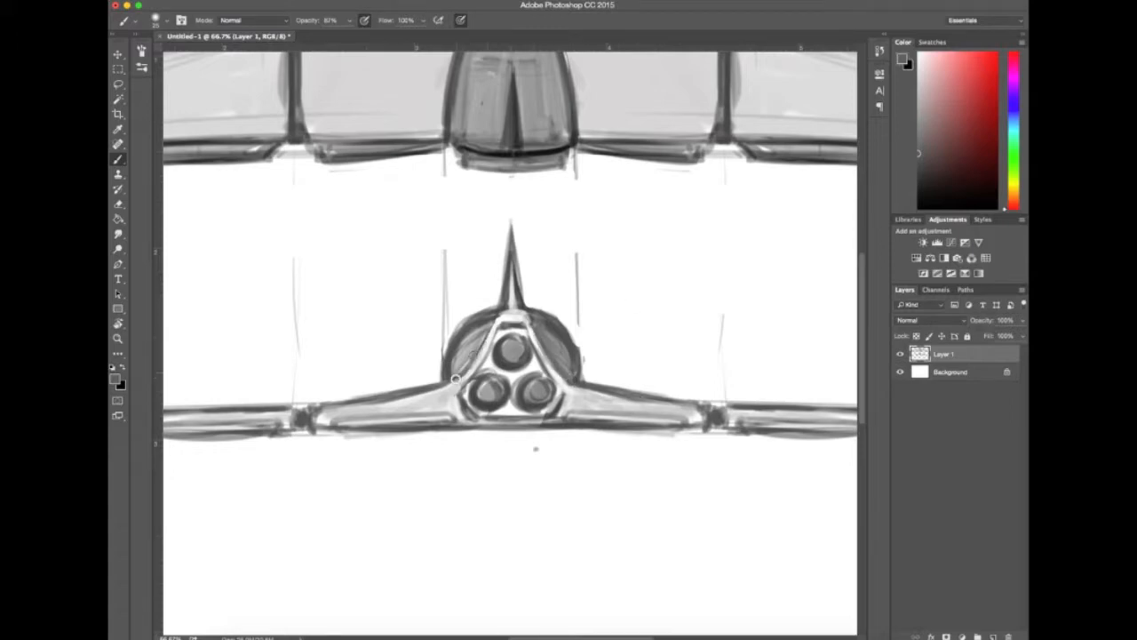
pyautogui.keyDown('alt'); pyautogui.click(500, 357); pyautogui.keyUp('alt')
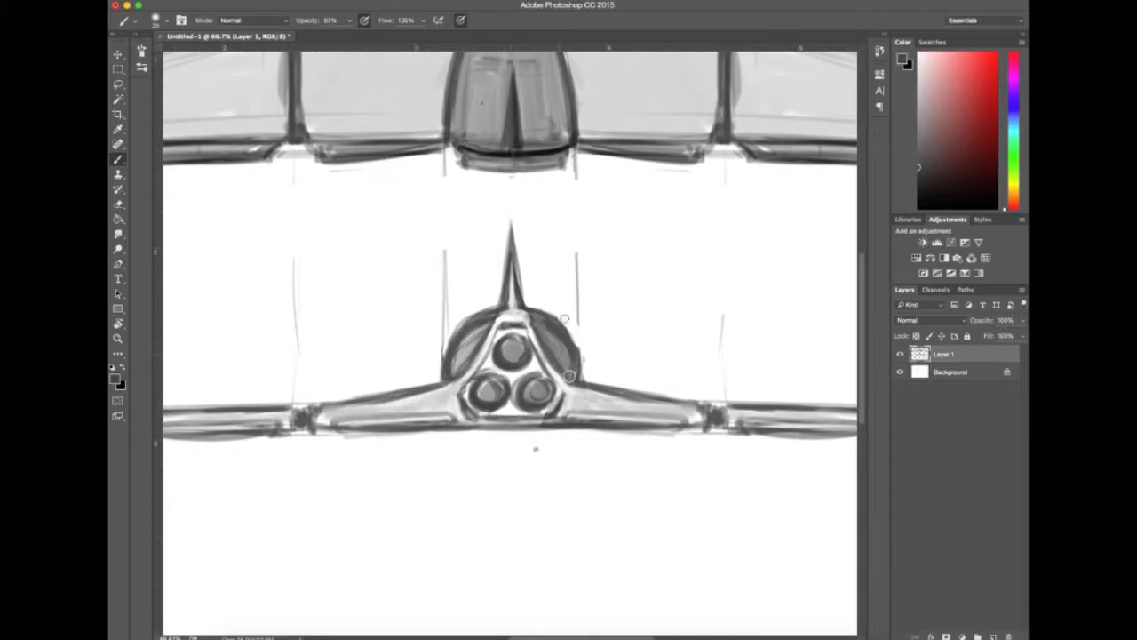
# - Clean up the engine dome's right outline and smooth the shading at the right wing's root using sampled tones
pyautogui.keyDown('alt'); pyautogui.click(478, 305); pyautogui.keyUp('alt')
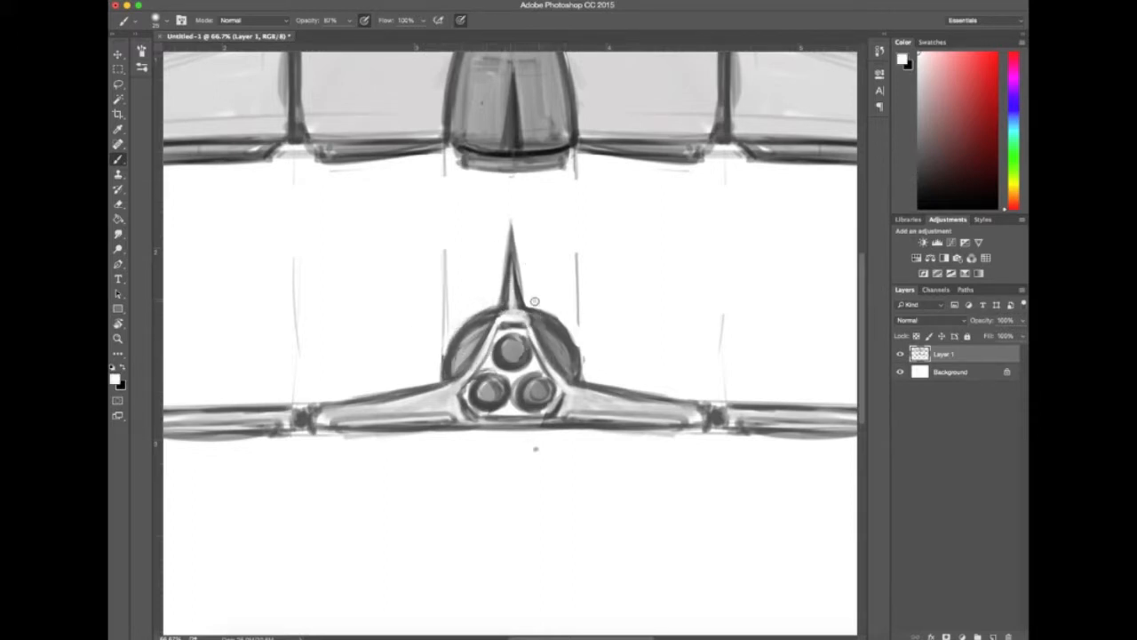
pyautogui.moveTo(534, 307); pyautogui.dragTo(574, 344)
pyautogui.keyDown('alt'); pyautogui.click(560, 340); pyautogui.keyUp('alt')
pyautogui.keyDown('alt'); pyautogui.click(575, 328); pyautogui.keyUp('alt')
pyautogui.keyDown('alt'); pyautogui.click(577, 338); pyautogui.keyUp('alt')
pyautogui.keyDown('alt'); pyautogui.click(609, 406); pyautogui.keyUp('alt')
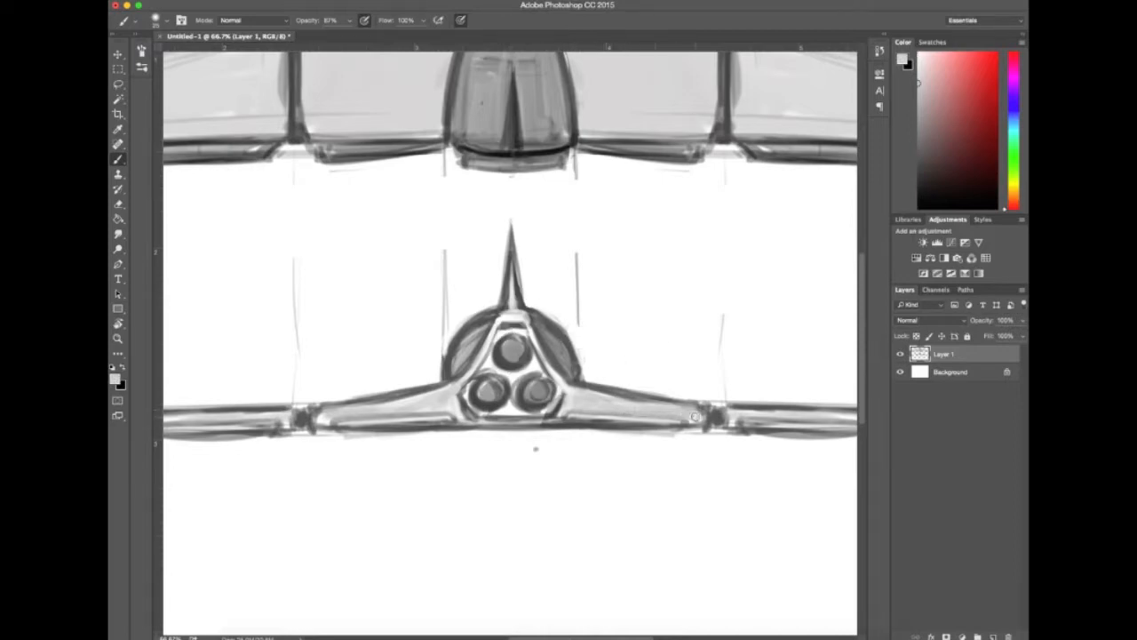
# - Remove the leftover vertical guide lines between the upper and lower views
pyautogui.keyDown('alt'); pyautogui.click(481, 242); pyautogui.keyUp('alt')
pyautogui.press('super+minus')
pyautogui.press('e')
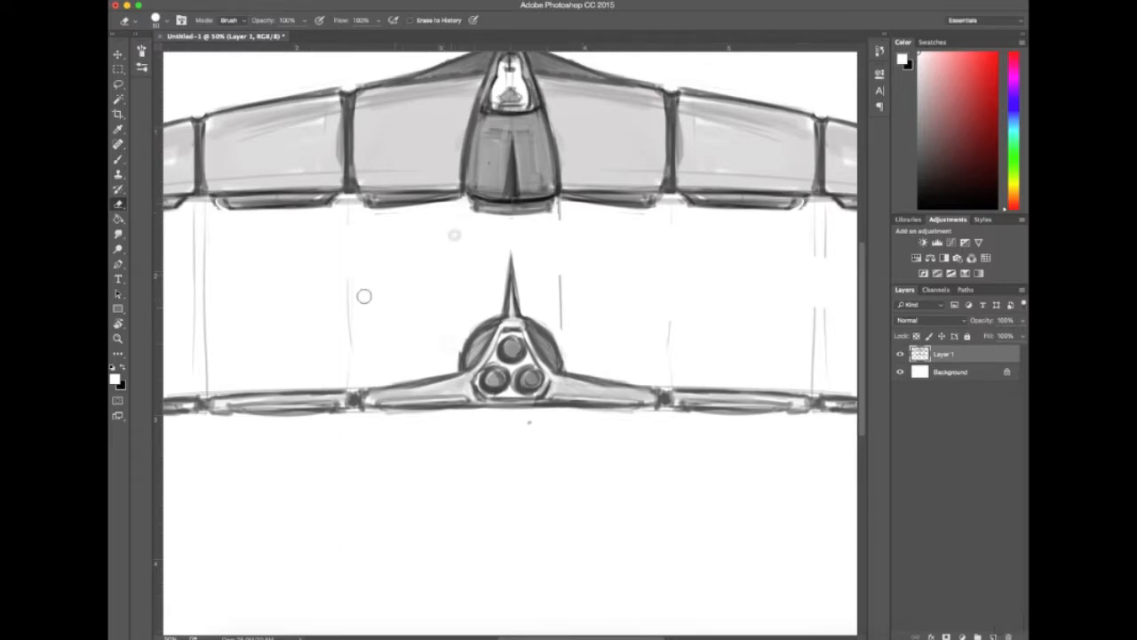
pyautogui.moveTo(200, 212); pyautogui.dragTo(202, 347)
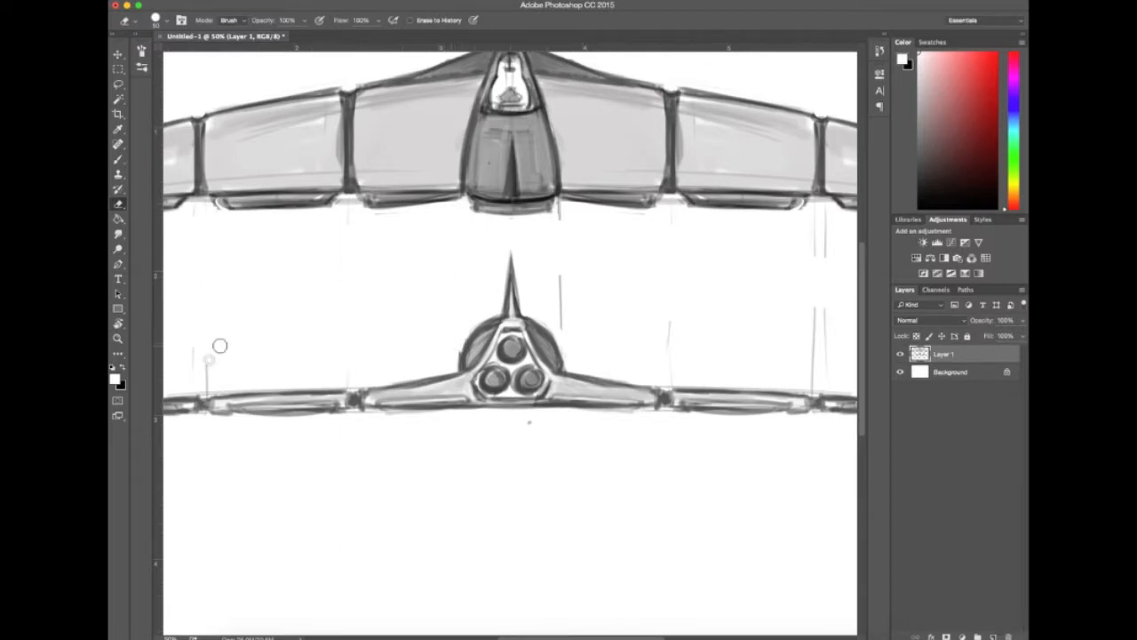
pyautogui.press('b')
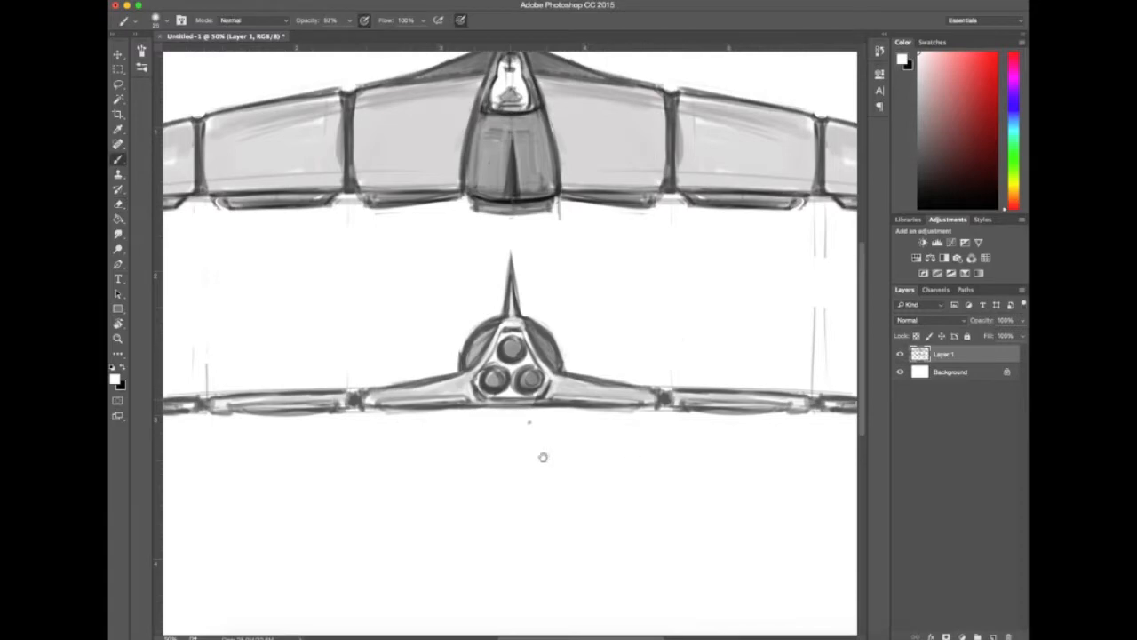
pyautogui.hscroll(4, 563, 459)
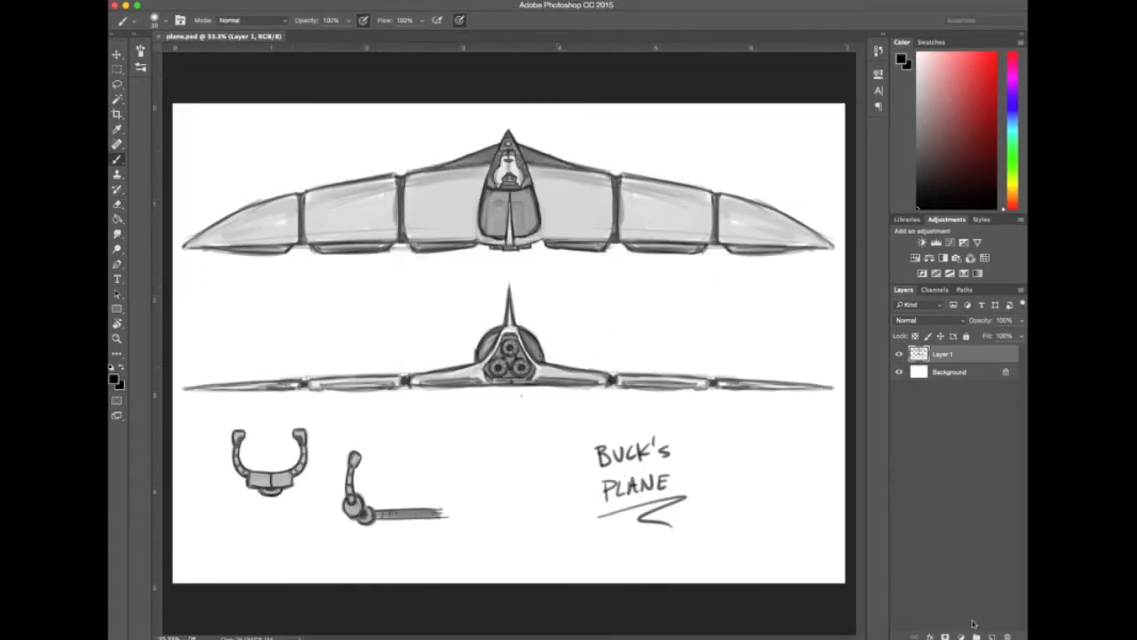
# - Turn off pressure-controlled opacity for the brush and undo the test strokes
pyautogui.click(165, 19)
pyautogui.press('super+equal')
pyautogui.press('super+equal')
pyautogui.press('super+equal')
pyautogui.moveTo(569, 134); pyautogui.dragTo(687, 613)
pyautogui.click(363, 20)
pyautogui.moveTo(800, 130)
pyautogui.mouseDown()
pyautogui.moveTo(732, 208)
pyautogui.moveTo(769, 230)
pyautogui.mouseUp()
pyautogui.press('super+z')
pyautogui.hotkey('ctrl', 'z')
# - Lower the opacity of Layer 1 to fade the sketch, and make the clean layer active
pyautogui.click(943, 372)
pyautogui.moveTo(993, 336); pyautogui.dragTo(955, 336)
pyautogui.click(941, 355)
pyautogui.press('super+equal')
pyautogui.moveTo(591, 431); pyautogui.dragTo(478, 386)
pyautogui.press('super+minus')
pyautogui.moveTo(485, 149)
pyautogui.mouseDown()
pyautogui.moveTo(400, 445)
pyautogui.moveTo(415, 466)
pyautogui.mouseUp()
pyautogui.moveTo(462, 187); pyautogui.dragTo(254, 276)
pyautogui.press('super+z')
pyautogui.moveTo(426, 311); pyautogui.dragTo(563, 266)
pyautogui.moveTo(320, 233); pyautogui.dragTo(573, 200)
pyautogui.moveTo(601, 144)
pyautogui.mouseDown()
pyautogui.moveTo(384, 220)
pyautogui.moveTo(584, 176)
pyautogui.mouseUp()
pyautogui.press('super+alt+z')
pyautogui.press('super+alt+z')
pyautogui.press('super+alt+z')
pyautogui.press('super+alt+z')
pyautogui.press('super+alt+z')
# - Enlarge the brush and ink the central body's left edge, the wing-root fairing and the inner left wing segment's upper outline in black
pyautogui.press(']')
pyautogui.press(']')
pyautogui.moveTo(621, 105)
pyautogui.mouseDown()
pyautogui.moveTo(572, 195)
pyautogui.moveTo(611, 432)
pyautogui.mouseUp()
pyautogui.moveTo(611, 432); pyautogui.dragTo(640, 456)
pyautogui.moveTo(600, 221)
pyautogui.mouseDown()
pyautogui.moveTo(345, 258)
pyautogui.moveTo(355, 464)
pyautogui.mouseUp()
pyautogui.moveTo(624, 168); pyautogui.dragTo(428, 240)
pyautogui.moveTo(349, 305); pyautogui.dragTo(616, 254)
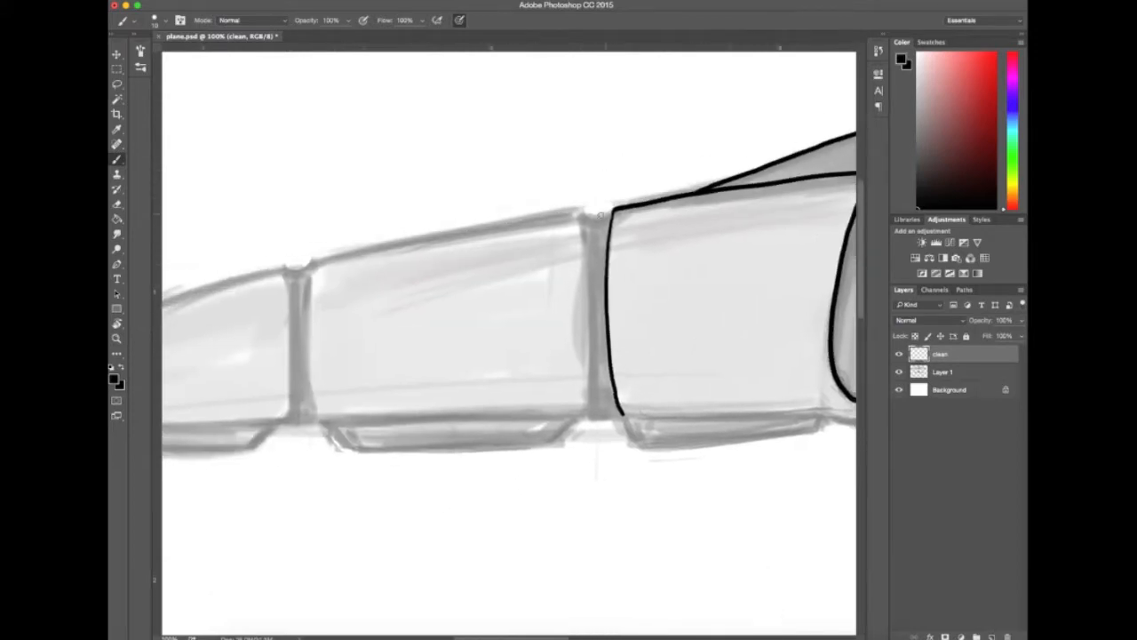
# - Ink the top edges and side lines of the left wing's middle and outer segments
pyautogui.moveTo(581, 213); pyautogui.dragTo(315, 260)
pyautogui.moveTo(342, 290); pyautogui.dragTo(522, 285)
pyautogui.moveTo(355, 337); pyautogui.dragTo(503, 289)
pyautogui.moveTo(609, 214)
pyautogui.mouseDown()
pyautogui.moveTo(350, 314)
pyautogui.moveTo(265, 374)
pyautogui.mouseUp()
pyautogui.moveTo(535, 211); pyautogui.dragTo(542, 366)
pyautogui.moveTo(511, 227); pyautogui.dragTo(512, 366)
# - Ink the lower edges of the outer and middle wing segments, checking the lines with the sketch layer hidden
pyautogui.press('r')
pyautogui.moveTo(760, 178); pyautogui.dragTo(759, 513)
pyautogui.press('b')
pyautogui.moveTo(330, 98); pyautogui.dragTo(457, 394)
pyautogui.moveTo(533, 382); pyautogui.dragTo(492, 294)
pyautogui.click(899, 372)
pyautogui.moveTo(567, 261); pyautogui.dragTo(561, 266)
pyautogui.click(899, 372)
pyautogui.moveTo(569, 391); pyautogui.dragTo(536, 289)
pyautogui.moveTo(408, 247); pyautogui.dragTo(513, 484)
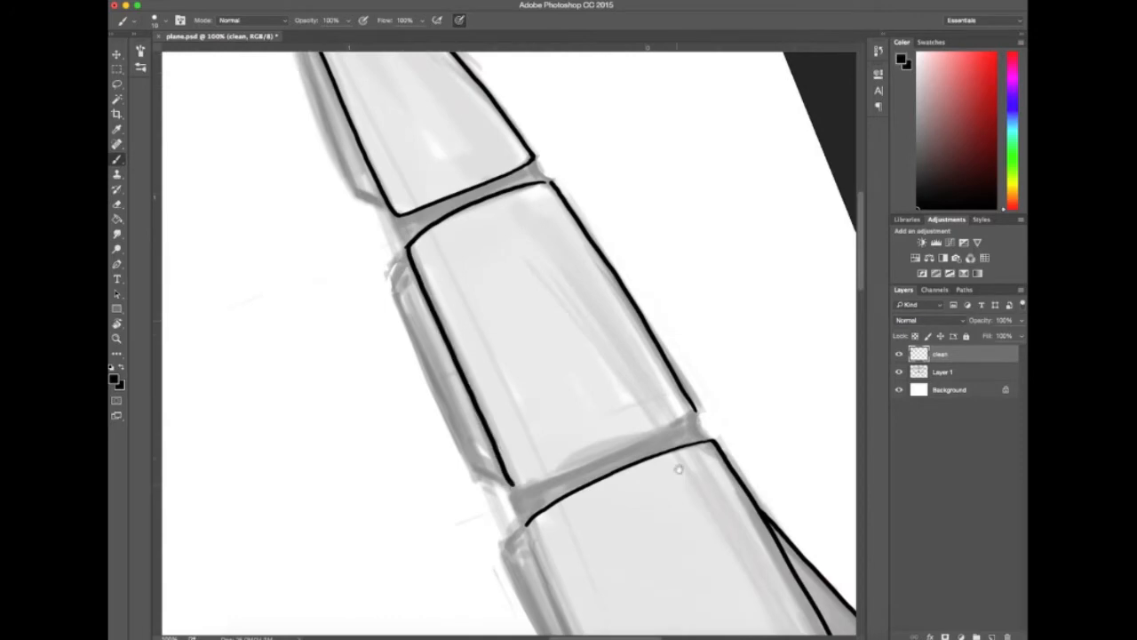
# - Ink the trailing-edge flaps of the outer and middle wing segments and the lower joint between the two segments
pyautogui.moveTo(533, 213); pyautogui.dragTo(677, 443)
pyautogui.moveTo(409, 172); pyautogui.dragTo(498, 428)
pyautogui.moveTo(502, 451); pyautogui.dragTo(428, 317)
pyautogui.moveTo(480, 427); pyautogui.dragTo(450, 326)
pyautogui.moveTo(447, 252)
pyautogui.mouseDown()
pyautogui.moveTo(488, 419)
pyautogui.moveTo(550, 479)
pyautogui.mouseUp()
pyautogui.moveTo(462, 253); pyautogui.dragTo(435, 335)
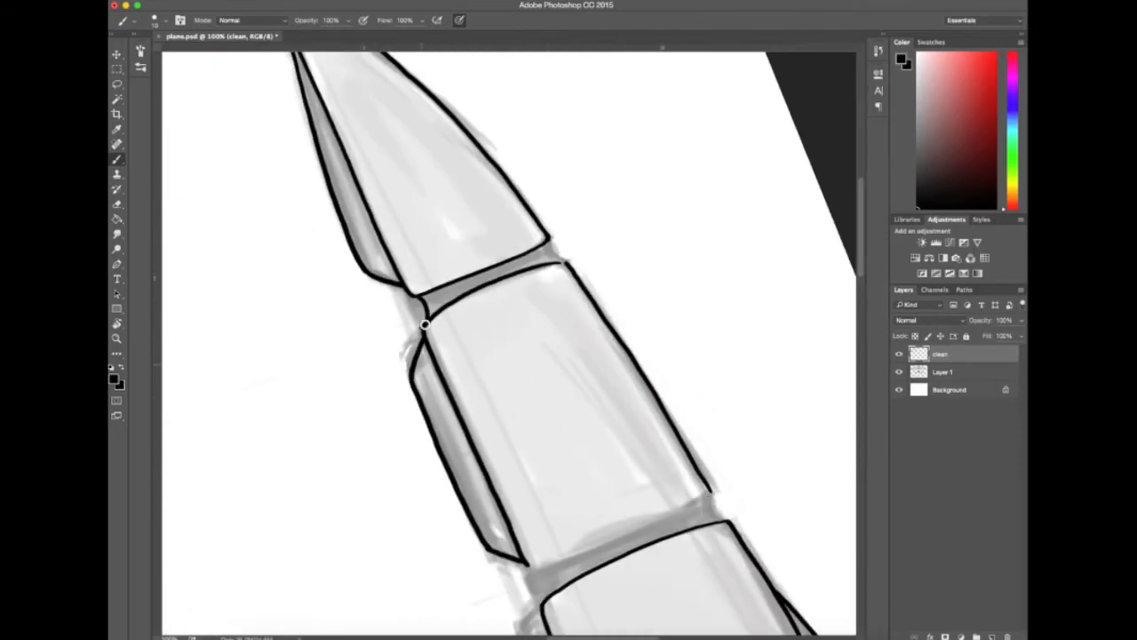
# - Ink the remaining joint lines between the left wing segments and the inner segment's lower edge and flap
pyautogui.press('r')
pyautogui.moveTo(652, 251); pyautogui.dragTo(459, 183)
pyautogui.press('b')
pyautogui.moveTo(417, 231); pyautogui.dragTo(443, 427)
pyautogui.moveTo(420, 231); pyautogui.dragTo(452, 221)
pyautogui.press('super+z')
pyautogui.moveTo(685, 268); pyautogui.dragTo(519, 108)
pyautogui.press('r')
pyautogui.moveTo(540, 522); pyautogui.dragTo(317, 358)
pyautogui.press('b')
pyautogui.moveTo(597, 206); pyautogui.dragTo(604, 406)
# - Ink the central body's right edge and its rounded lower corner
pyautogui.press('r')
pyautogui.moveTo(426, 427); pyautogui.dragTo(578, 426)
pyautogui.press('b')
pyautogui.moveTo(525, 131); pyautogui.dragTo(595, 406)
pyautogui.moveTo(721, 345); pyautogui.dragTo(718, 231)
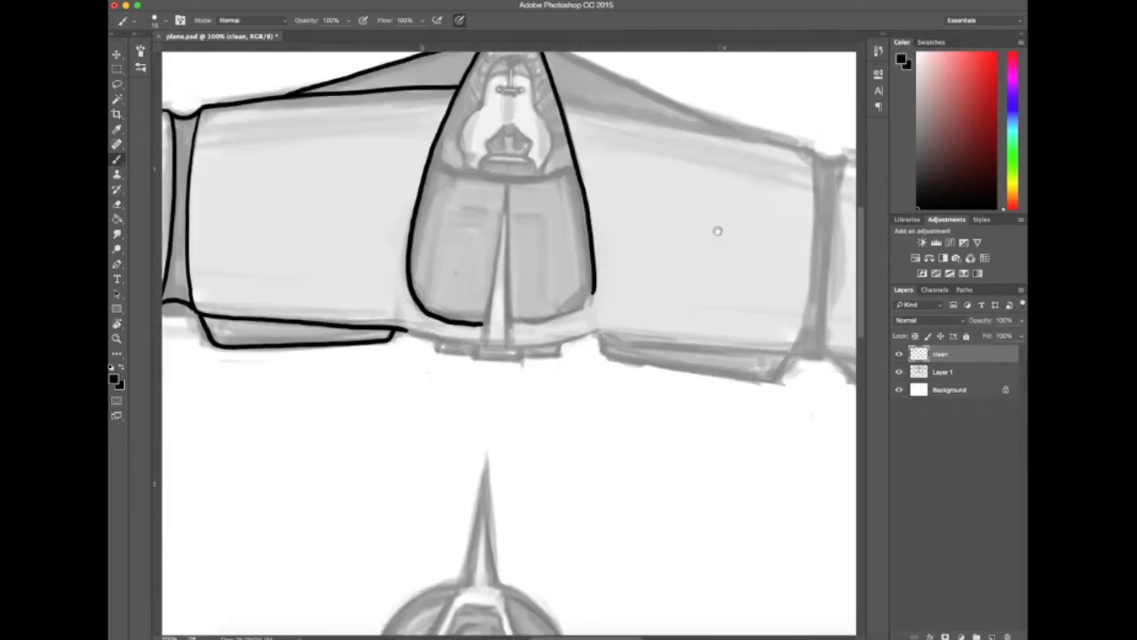
pyautogui.moveTo(594, 290); pyautogui.dragTo(511, 322)
# - Ink the rear edge of the central body and the three ribbed engine nozzles beneath it
pyautogui.moveTo(622, 222); pyautogui.dragTo(600, 423)
pyautogui.press('r')
pyautogui.moveTo(524, 168); pyautogui.dragTo(684, 351)
pyautogui.moveTo(463, 148); pyautogui.dragTo(451, 231)
pyautogui.moveTo(450, 262); pyautogui.dragTo(467, 348)
pyautogui.moveTo(714, 477); pyautogui.dragTo(738, 460)
pyautogui.moveTo(569, 257); pyautogui.dragTo(567, 290)
pyautogui.moveTo(658, 297); pyautogui.dragTo(651, 319)
pyautogui.click(899, 373)
pyautogui.moveTo(560, 275)
pyautogui.mouseDown()
pyautogui.moveTo(558, 321)
pyautogui.moveTo(562, 236)
pyautogui.mouseUp()
pyautogui.click(899, 373)
pyautogui.moveTo(548, 323); pyautogui.dragTo(562, 353)
# - Ink the tapered tail fin on the central body and hide Layer 1
pyautogui.press('r')
pyautogui.moveTo(613, 427); pyautogui.dragTo(574, 230)
pyautogui.moveTo(438, 141); pyautogui.dragTo(442, 292)
pyautogui.moveTo(438, 142)
pyautogui.mouseDown()
pyautogui.moveTo(466, 291)
pyautogui.moveTo(570, 252)
pyautogui.moveTo(504, 423)
pyautogui.mouseUp()
pyautogui.click(899, 372)
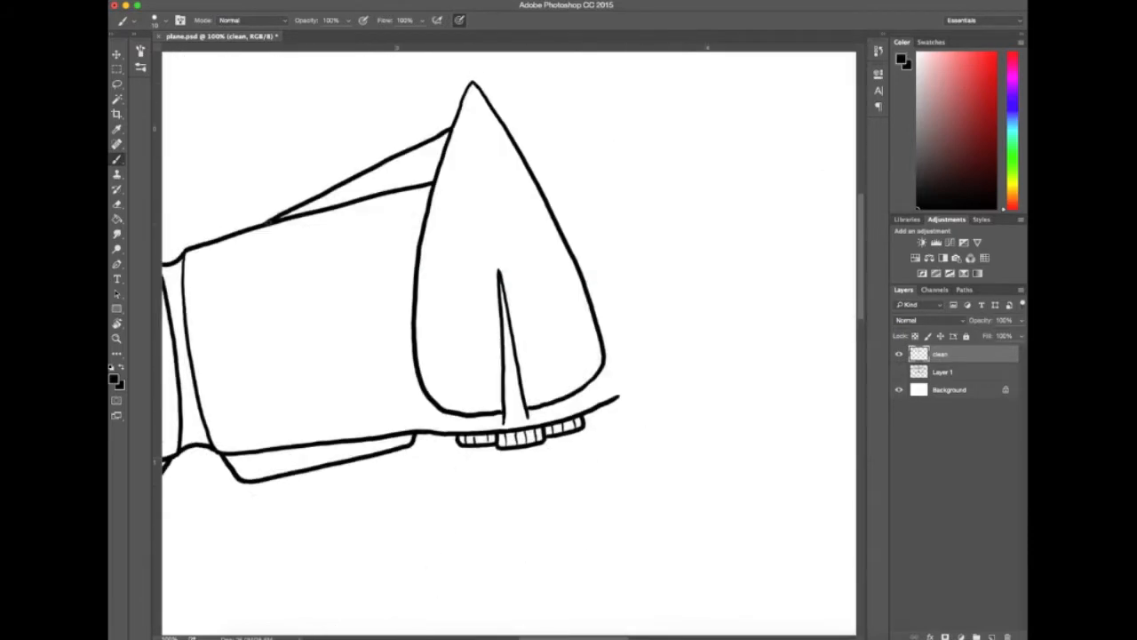
# - Thicken the tail fin's left line and the upper line of the wing-root fairing
pyautogui.moveTo(616, 491)
pyautogui.mouseDown()
pyautogui.moveTo(719, 421)
pyautogui.moveTo(607, 462)
pyautogui.mouseUp()
pyautogui.press('super+plus')
pyautogui.moveTo(513, 392)
pyautogui.mouseDown()
pyautogui.moveTo(592, 394)
pyautogui.moveTo(634, 340)
pyautogui.mouseUp()
pyautogui.press('super+minus')
pyautogui.moveTo(546, 231); pyautogui.dragTo(550, 366)
pyautogui.moveTo(548, 235); pyautogui.dragTo(574, 368)
pyautogui.moveTo(498, 293); pyautogui.dragTo(642, 320)
pyautogui.moveTo(457, 207); pyautogui.dragTo(644, 111)
pyautogui.moveTo(645, 105); pyautogui.dragTo(585, 189)
pyautogui.moveTo(605, 147)
pyautogui.mouseDown()
pyautogui.moveTo(549, 415)
pyautogui.moveTo(727, 372)
pyautogui.mouseUp()
pyautogui.moveTo(734, 429); pyautogui.dragTo(584, 443)
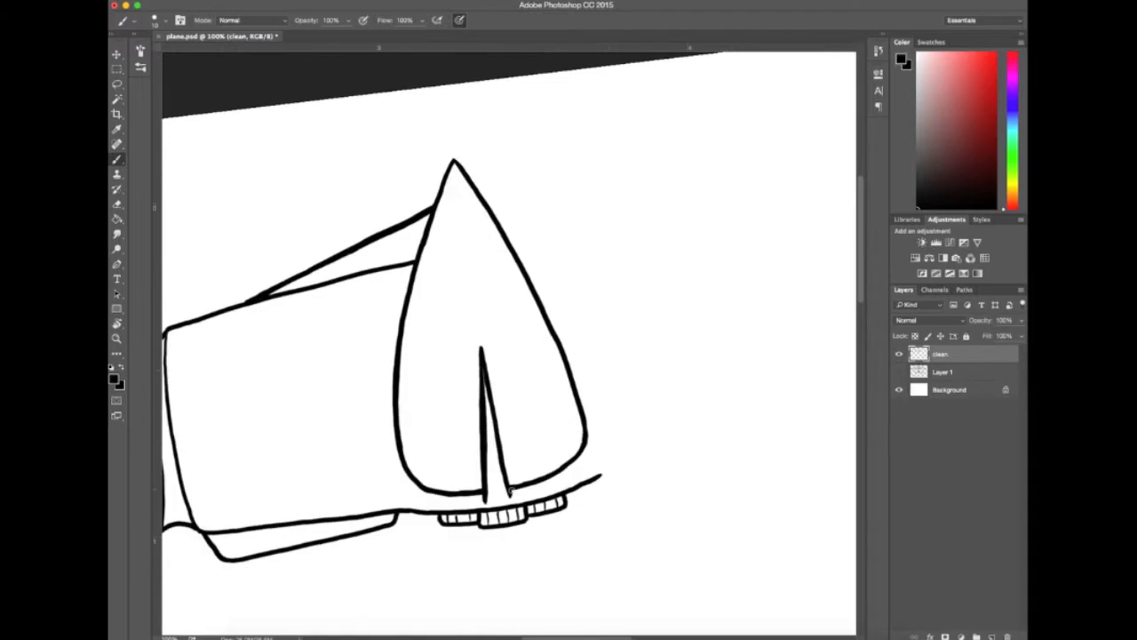
# - Thicken the upper wing outline from the body fairing toward the middle wing panel
pyautogui.moveTo(246, 307); pyautogui.dragTo(498, 243)
pyautogui.moveTo(563, 221); pyautogui.dragTo(639, 203)
pyautogui.moveTo(664, 201); pyautogui.dragTo(642, 274)
pyautogui.moveTo(709, 512); pyautogui.dragTo(851, 465)
pyautogui.moveTo(463, 427); pyautogui.dragTo(620, 329)
pyautogui.press('super+z')
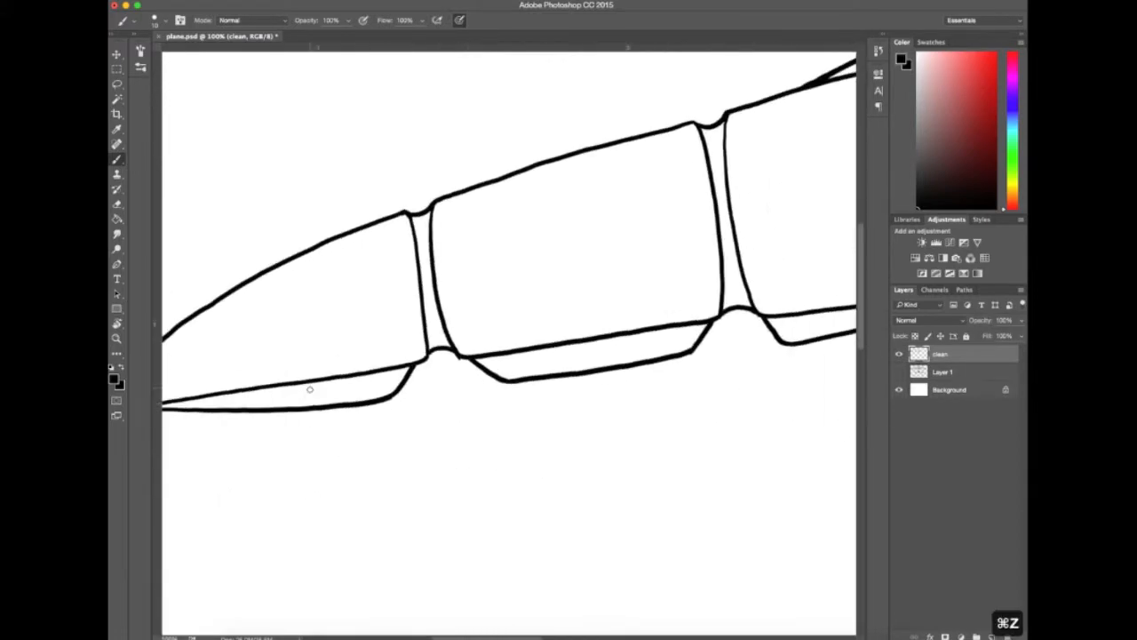
# - Thicken the lower flap edges and the joint arches beneath the wing panels
pyautogui.moveTo(438, 477); pyautogui.dragTo(420, 468)
pyautogui.press('Tab')
pyautogui.moveTo(842, 329); pyautogui.dragTo(842, 349)
pyautogui.moveTo(420, 470)
pyautogui.mouseDown()
pyautogui.moveTo(533, 454)
pyautogui.moveTo(921, 459)
pyautogui.mouseUp()
pyautogui.moveTo(542, 327)
pyautogui.mouseDown()
pyautogui.moveTo(731, 346)
pyautogui.moveTo(627, 336)
pyautogui.moveTo(876, 324)
pyautogui.mouseUp()
pyautogui.press('super+z')
pyautogui.moveTo(794, 473); pyautogui.dragTo(626, 506)
pyautogui.press('super+minus')
# - Thicken the side outlines of the central body
pyautogui.press('super+equal')
pyautogui.moveTo(733, 238)
pyautogui.mouseDown()
pyautogui.moveTo(506, 318)
pyautogui.moveTo(387, 397)
pyautogui.mouseUp()
pyautogui.moveTo(764, 266); pyautogui.dragTo(583, 319)
pyautogui.moveTo(844, 242)
pyautogui.mouseDown()
pyautogui.moveTo(760, 255)
pyautogui.moveTo(560, 85)
pyautogui.mouseUp()
pyautogui.press('super+z')
pyautogui.moveTo(490, 165); pyautogui.dragTo(488, 435)
pyautogui.moveTo(493, 130); pyautogui.dragTo(469, 400)
pyautogui.moveTo(475, 222); pyautogui.dragTo(469, 443)
# - Add thin accent lines alongside the central body's left edge
pyautogui.moveTo(435, 241); pyautogui.dragTo(467, 531)
pyautogui.moveTo(725, 362); pyautogui.dragTo(621, 142)
pyautogui.moveTo(621, 143)
pyautogui.mouseDown()
pyautogui.moveTo(597, 327)
pyautogui.moveTo(555, 376)
pyautogui.mouseUp()
pyautogui.moveTo(521, 273); pyautogui.dragTo(501, 463)
pyautogui.moveTo(500, 464); pyautogui.dragTo(516, 351)
pyautogui.moveTo(477, 385); pyautogui.dragTo(468, 193)
pyautogui.moveTo(467, 240); pyautogui.dragTo(456, 414)
pyautogui.press('super+z')
# - Clean up stray ink around the central body's pointed tip and redraw its right edge
pyautogui.moveTo(486, 288); pyautogui.dragTo(419, 533)
pyautogui.moveTo(596, 431)
pyautogui.mouseDown()
pyautogui.moveTo(650, 223)
pyautogui.moveTo(618, 406)
pyautogui.mouseUp()
pyautogui.moveTo(495, 306); pyautogui.dragTo(491, 331)
pyautogui.moveTo(251, 308); pyautogui.dragTo(267, 318)
pyautogui.moveTo(500, 351); pyautogui.dragTo(489, 367)
pyautogui.moveTo(509, 234); pyautogui.dragTo(510, 265)
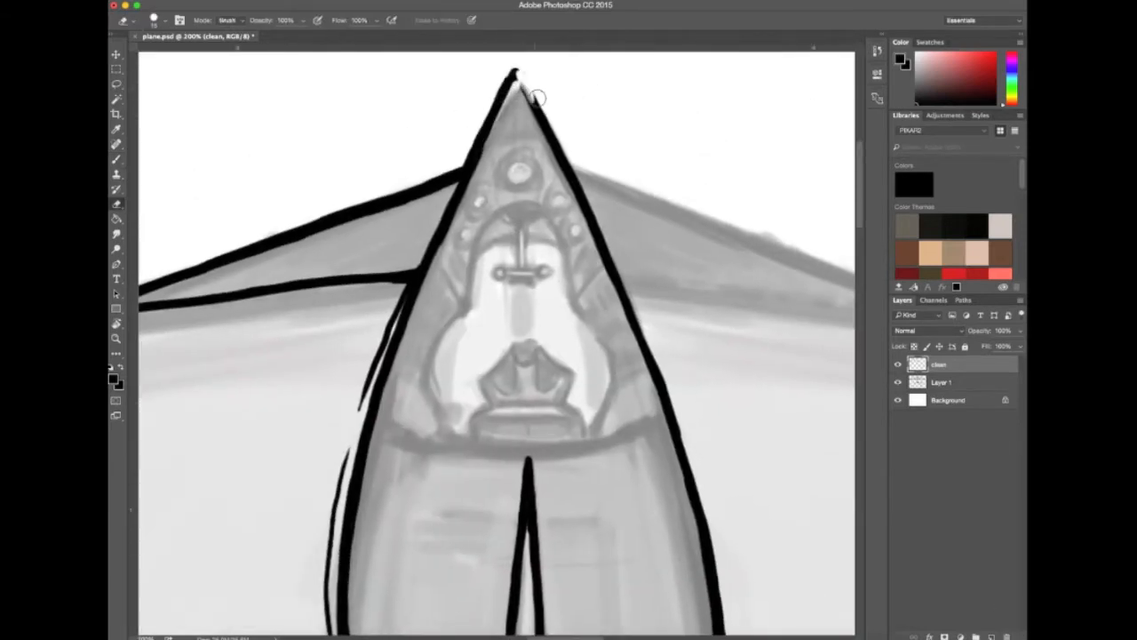
pyautogui.press('b')
pyautogui.moveTo(518, 73); pyautogui.dragTo(540, 105)
# - Ink the cockpit opening's outline over the sketch, with a rounded upper arch and a wider lower bulge
pyautogui.moveTo(469, 303)
pyautogui.mouseDown()
pyautogui.moveTo(516, 205)
pyautogui.moveTo(567, 300)
pyautogui.mouseUp()
pyautogui.moveTo(567, 300); pyautogui.dragTo(524, 249)
pyautogui.press('super+z')
pyautogui.moveTo(425, 254)
pyautogui.mouseDown()
pyautogui.moveTo(387, 295)
pyautogui.moveTo(398, 368)
pyautogui.mouseUp()
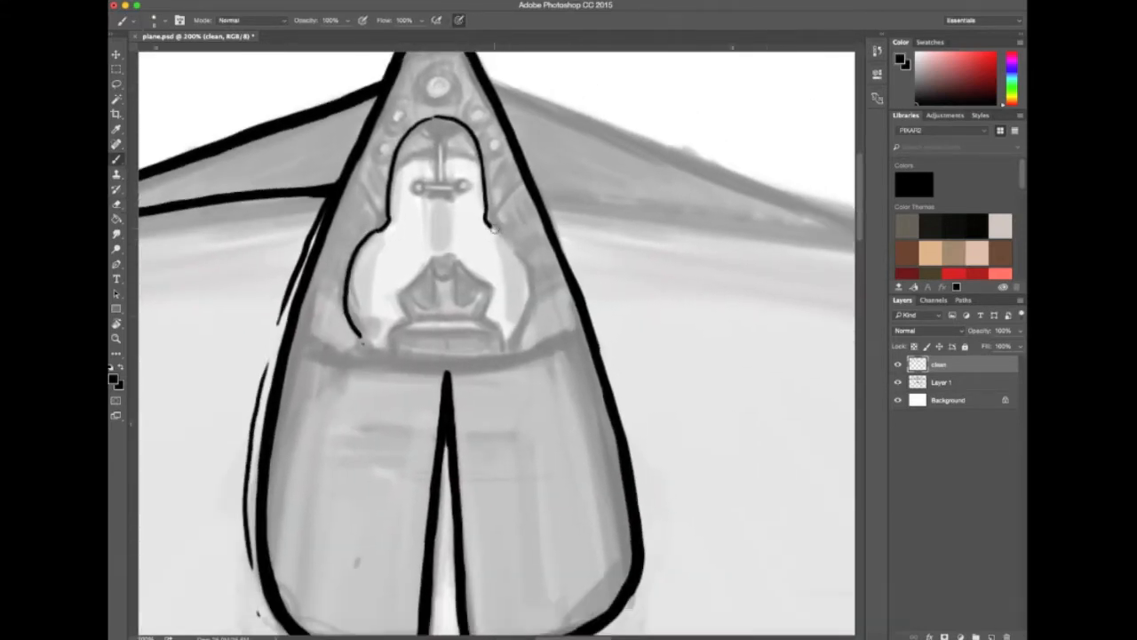
pyautogui.moveTo(494, 229); pyautogui.dragTo(518, 332)
pyautogui.press('super+z')
pyautogui.press('alt+super+z')
# - Ink the short lines at the cockpit's lower end and the double curved rim crossing the body beneath it
pyautogui.moveTo(384, 333); pyautogui.dragTo(385, 352)
pyautogui.moveTo(498, 331); pyautogui.dragTo(500, 350)
pyautogui.moveTo(360, 335); pyautogui.dragTo(358, 349)
pyautogui.moveTo(516, 332); pyautogui.dragTo(520, 344)
pyautogui.moveTo(295, 335)
pyautogui.mouseDown()
pyautogui.moveTo(428, 372)
pyautogui.moveTo(583, 334)
pyautogui.mouseUp()
pyautogui.press('r')
pyautogui.moveTo(582, 419); pyautogui.dragTo(422, 431)
pyautogui.press('b')
pyautogui.moveTo(536, 108); pyautogui.dragTo(536, 396)
pyautogui.moveTo(725, 452); pyautogui.dragTo(708, 435)
# - Ink the seat base block and extend the lower corners of the cockpit opening to the curved rim
pyautogui.moveTo(518, 181); pyautogui.dragTo(533, 206)
pyautogui.moveTo(520, 296); pyautogui.dragTo(532, 273)
pyautogui.moveTo(533, 209); pyautogui.dragTo(534, 258)
pyautogui.moveTo(522, 293); pyautogui.dragTo(520, 186)
pyautogui.press('r')
pyautogui.moveTo(770, 305); pyautogui.dragTo(520, 142)
pyautogui.press('super+plus')
pyautogui.press('b')
pyautogui.moveTo(609, 431); pyautogui.dragTo(620, 460)
pyautogui.moveTo(378, 437); pyautogui.dragTo(376, 459)
# - Ink the seat's flared silhouette with its rounded top and join it to the sides of the seat base
pyautogui.moveTo(484, 317); pyautogui.dragTo(448, 412)
pyautogui.moveTo(483, 317)
pyautogui.mouseDown()
pyautogui.moveTo(514, 311)
pyautogui.moveTo(575, 364)
pyautogui.moveTo(550, 410)
pyautogui.moveTo(573, 365)
pyautogui.mouseUp()
pyautogui.press('alt+super+z')
pyautogui.press('alt+super+z')
pyautogui.moveTo(573, 367); pyautogui.dragTo(551, 411)
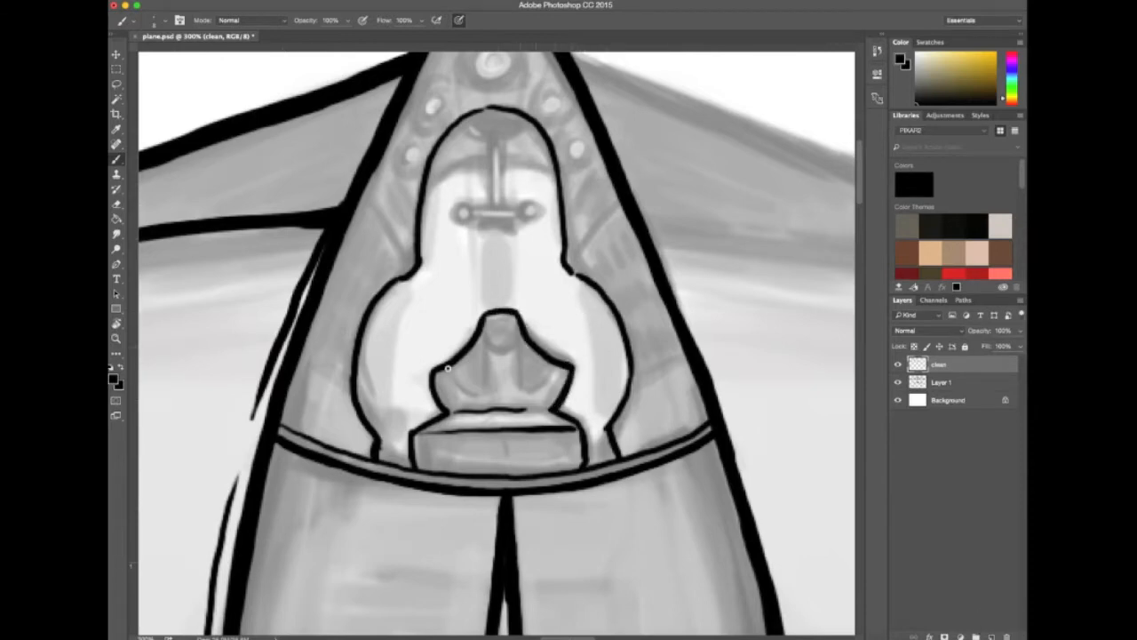
pyautogui.moveTo(449, 369); pyautogui.dragTo(486, 334)
pyautogui.moveTo(520, 332); pyautogui.dragTo(559, 369)
pyautogui.moveTo(485, 330); pyautogui.dragTo(523, 328)
pyautogui.moveTo(443, 413); pyautogui.dragTo(414, 466)
pyautogui.moveTo(585, 466); pyautogui.dragTo(586, 432)
# - Ink the cockpit's control stick with its upright rod and knobbed handlebar
pyautogui.moveTo(506, 213); pyautogui.dragTo(512, 301)
pyautogui.moveTo(495, 218); pyautogui.dragTo(497, 289)
pyautogui.moveTo(506, 218); pyautogui.dragTo(507, 287)
pyautogui.moveTo(470, 209)
pyautogui.mouseDown()
pyautogui.moveTo(531, 208)
pyautogui.moveTo(517, 216)
pyautogui.mouseUp()
pyautogui.moveTo(466, 290); pyautogui.dragTo(469, 291)
pyautogui.moveTo(541, 287); pyautogui.dragTo(542, 307)
pyautogui.moveTo(477, 295)
pyautogui.mouseDown()
pyautogui.moveTo(529, 294)
pyautogui.moveTo(532, 308)
pyautogui.mouseUp()
pyautogui.moveTo(488, 289)
pyautogui.mouseDown()
pyautogui.moveTo(497, 280)
pyautogui.moveTo(506, 305)
pyautogui.mouseUp()
# - Ink the inner contour of the cockpit opening and the vertical column lines behind the seat
pyautogui.moveTo(427, 289); pyautogui.dragTo(494, 241)
pyautogui.moveTo(509, 241); pyautogui.dragTo(564, 279)
pyautogui.moveTo(652, 491); pyautogui.dragTo(643, 528)
pyautogui.moveTo(477, 285); pyautogui.dragTo(479, 436)
pyautogui.moveTo(511, 280)
pyautogui.mouseDown()
pyautogui.moveTo(513, 406)
pyautogui.moveTo(591, 360)
pyautogui.mouseUp()
pyautogui.moveTo(475, 358); pyautogui.dragTo(463, 516)
pyautogui.moveTo(648, 352); pyautogui.dragTo(669, 481)
pyautogui.moveTo(477, 358); pyautogui.dragTo(499, 338)
pyautogui.moveTo(511, 239); pyautogui.dragTo(501, 343)
# - Ink the diagonal panel lines and lower curved seams on both sides of the cockpit
pyautogui.moveTo(640, 358); pyautogui.dragTo(674, 293)
pyautogui.moveTo(420, 297); pyautogui.dragTo(469, 360)
pyautogui.moveTo(752, 386); pyautogui.dragTo(787, 297)
pyautogui.press('super+z')
pyautogui.moveTo(391, 396); pyautogui.dragTo(468, 460)
pyautogui.moveTo(708, 447); pyautogui.dragTo(789, 402)
# - Ink the small ovals around the cockpit's upper arch and hide Layer 1 to refine the body's line work
pyautogui.moveTo(588, 80)
pyautogui.mouseDown()
pyautogui.moveTo(569, 202)
pyautogui.moveTo(501, 258)
pyautogui.mouseUp()
pyautogui.moveTo(493, 288); pyautogui.dragTo(480, 310)
pyautogui.moveTo(624, 238); pyautogui.dragTo(637, 257)
pyautogui.click(898, 382)
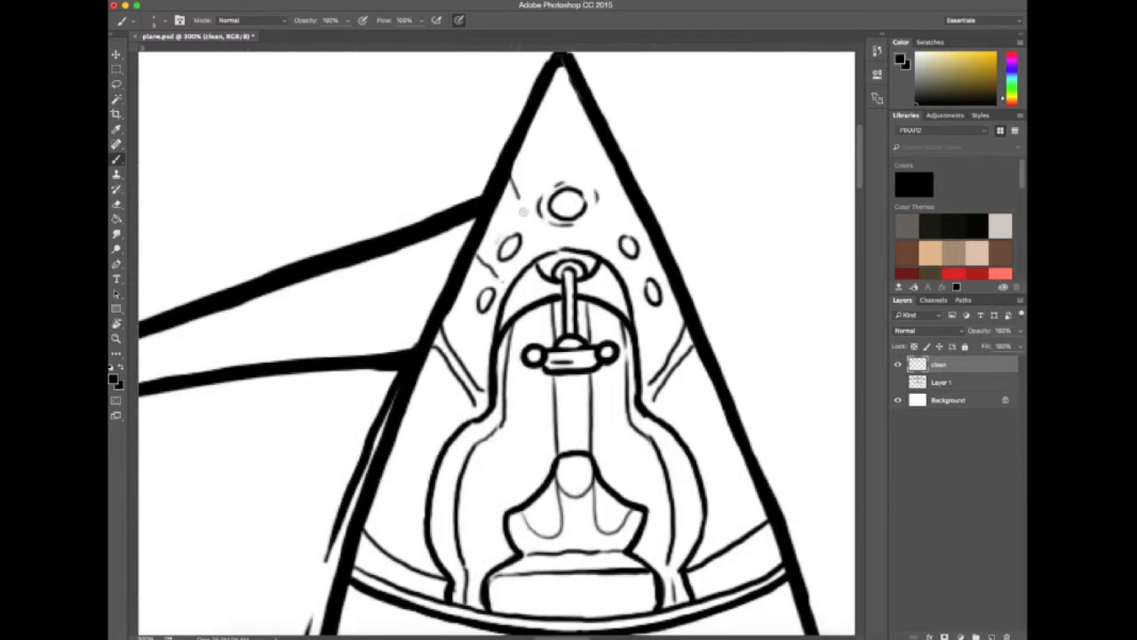
pyautogui.press('super+1')
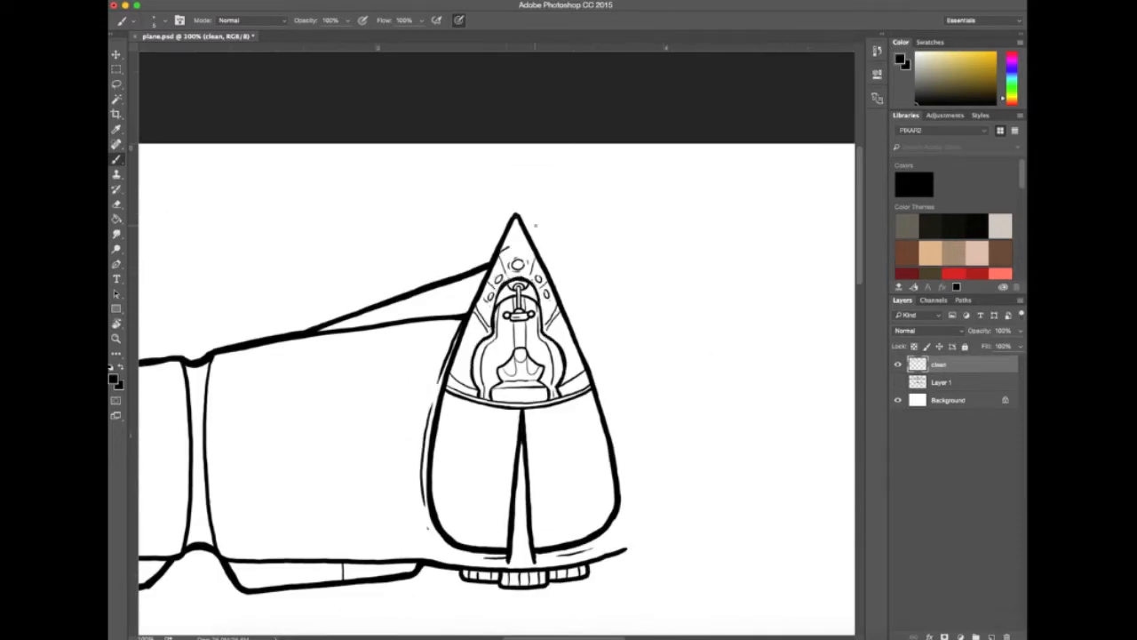
pyautogui.moveTo(457, 366); pyautogui.dragTo(453, 388)
pyautogui.moveTo(673, 425)
pyautogui.mouseDown()
pyautogui.moveTo(670, 347)
pyautogui.moveTo(752, 358)
pyautogui.mouseUp()
# - Show Layer 1 and ink thin divider lines across the wing-root fairing and the lower flaps
pyautogui.click(897, 382)
pyautogui.moveTo(481, 237); pyautogui.dragTo(481, 257)
pyautogui.moveTo(523, 221); pyautogui.dragTo(524, 252)
pyautogui.moveTo(770, 448); pyautogui.dragTo(786, 361)
pyautogui.moveTo(615, 290); pyautogui.dragTo(615, 371)
pyautogui.moveTo(703, 490)
pyautogui.mouseDown()
pyautogui.moveTo(678, 507)
pyautogui.moveTo(800, 424)
pyautogui.mouseUp()
# - Ink short rungs across the wing joints, hide Layer 1 and add a thin accent line along the lower wing edge
pyautogui.moveTo(426, 427); pyautogui.dragTo(670, 439)
pyautogui.moveTo(624, 183); pyautogui.dragTo(640, 184)
pyautogui.moveTo(626, 226); pyautogui.dragTo(639, 227)
pyautogui.moveTo(625, 270); pyautogui.dragTo(639, 271)
pyautogui.moveTo(671, 481)
pyautogui.mouseDown()
pyautogui.moveTo(375, 533)
pyautogui.moveTo(462, 303)
pyautogui.mouseUp()
pyautogui.click(897, 382)
pyautogui.press('super+minus')
pyautogui.press('super+minus')
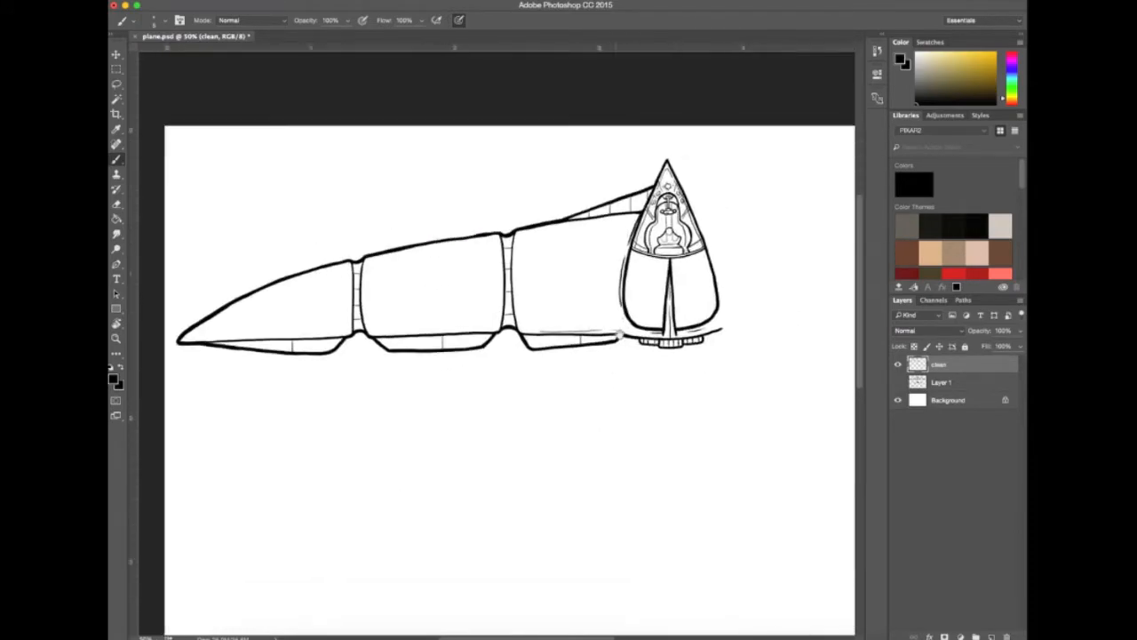
pyautogui.moveTo(609, 444); pyautogui.dragTo(487, 298)
# - Show Layer 1 and ink the curved body and canopy lines of the edge-on plane view
pyautogui.click(898, 382)
pyautogui.press('super+plus')
pyautogui.press('super+plus')
pyautogui.moveTo(610, 551); pyautogui.dragTo(526, 541)
pyautogui.moveTo(519, 231)
pyautogui.mouseDown()
pyautogui.moveTo(511, 299)
pyautogui.moveTo(525, 299)
pyautogui.moveTo(551, 219)
pyautogui.mouseUp()
pyautogui.press('super+z')
pyautogui.moveTo(551, 219)
pyautogui.mouseDown()
pyautogui.moveTo(538, 352)
pyautogui.moveTo(468, 457)
pyautogui.mouseUp()
pyautogui.press('super+z')
pyautogui.moveTo(551, 221)
pyautogui.mouseDown()
pyautogui.moveTo(562, 292)
pyautogui.moveTo(637, 460)
pyautogui.mouseUp()
pyautogui.moveTo(727, 465); pyautogui.dragTo(780, 349)
pyautogui.moveTo(584, 230); pyautogui.dragTo(504, 343)
# - Ink the slender wing lines extending from the body in the edge-on plane view
pyautogui.press('r')
pyautogui.moveTo(640, 444); pyautogui.dragTo(663, 290)
pyautogui.moveTo(509, 318)
pyautogui.mouseDown()
pyautogui.moveTo(488, 383)
pyautogui.moveTo(411, 516)
pyautogui.mouseUp()
pyautogui.moveTo(460, 206); pyautogui.dragTo(501, 337)
pyautogui.moveTo(569, 373); pyautogui.dragTo(569, 289)
pyautogui.moveTo(625, 197); pyautogui.dragTo(526, 339)
pyautogui.press('r')
pyautogui.moveTo(550, 383); pyautogui.dragTo(562, 351)
pyautogui.press('super+z')
# - Ink both edges of the edge-on wing's outer segments, ending in a pointed tip
pyautogui.moveTo(531, 166); pyautogui.dragTo(498, 473)
pyautogui.moveTo(498, 497); pyautogui.dragTo(496, 200)
pyautogui.moveTo(457, 207); pyautogui.dragTo(442, 473)
pyautogui.moveTo(498, 210); pyautogui.dragTo(480, 476)
pyautogui.moveTo(498, 506)
pyautogui.mouseDown()
pyautogui.moveTo(515, 218)
pyautogui.moveTo(454, 559)
pyautogui.mouseUp()
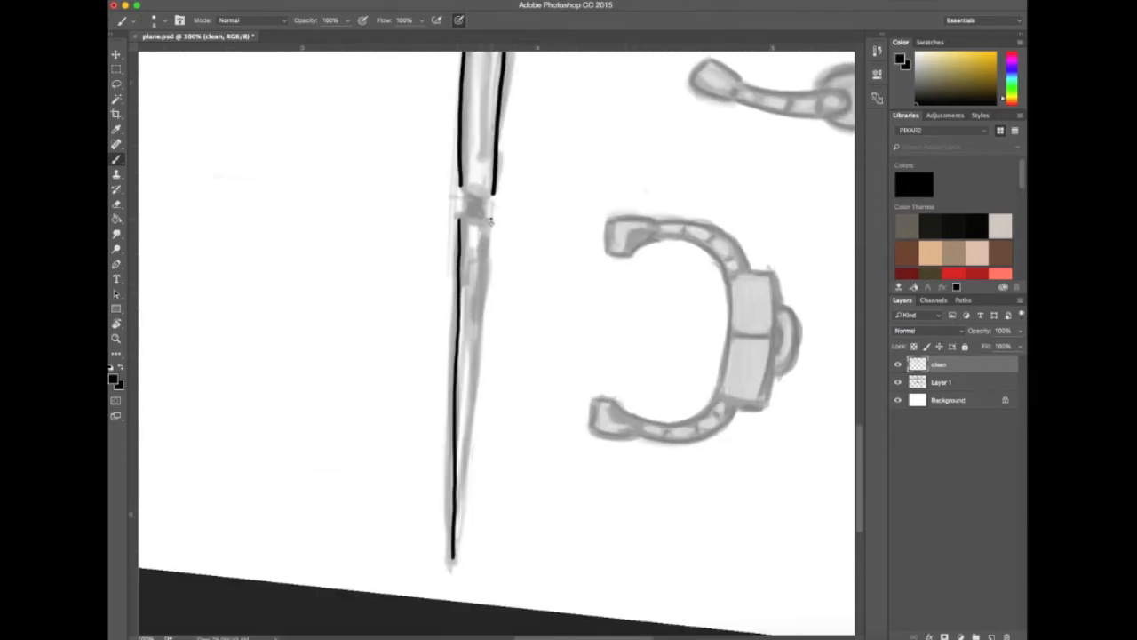
pyautogui.moveTo(495, 217); pyautogui.dragTo(454, 560)
# - Hide Layer 1 and thicken the canopy bulge and adjoining body curve in the edge-on view
pyautogui.moveTo(589, 113); pyautogui.dragTo(554, 574)
pyautogui.click(898, 382)
pyautogui.moveTo(430, 184); pyautogui.dragTo(441, 342)
pyautogui.press('r')
pyautogui.moveTo(500, 503); pyautogui.dragTo(642, 275)
pyautogui.moveTo(510, 233); pyautogui.dragTo(467, 330)
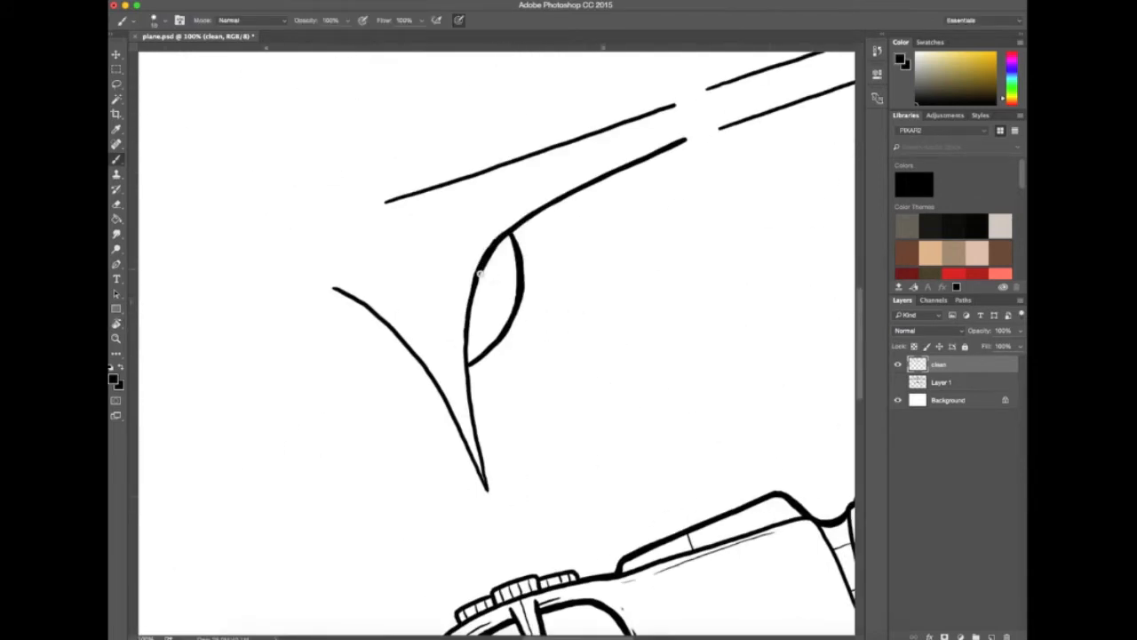
pyautogui.moveTo(558, 348); pyautogui.dragTo(540, 223)
# - Thicken the edge-on wing's segment lines and show Layer 1 again
pyautogui.press('r')
pyautogui.moveTo(604, 449); pyautogui.dragTo(632, 277)
pyautogui.moveTo(357, 146)
pyautogui.mouseDown()
pyautogui.moveTo(354, 323)
pyautogui.moveTo(435, 595)
pyautogui.mouseUp()
pyautogui.click(897, 382)
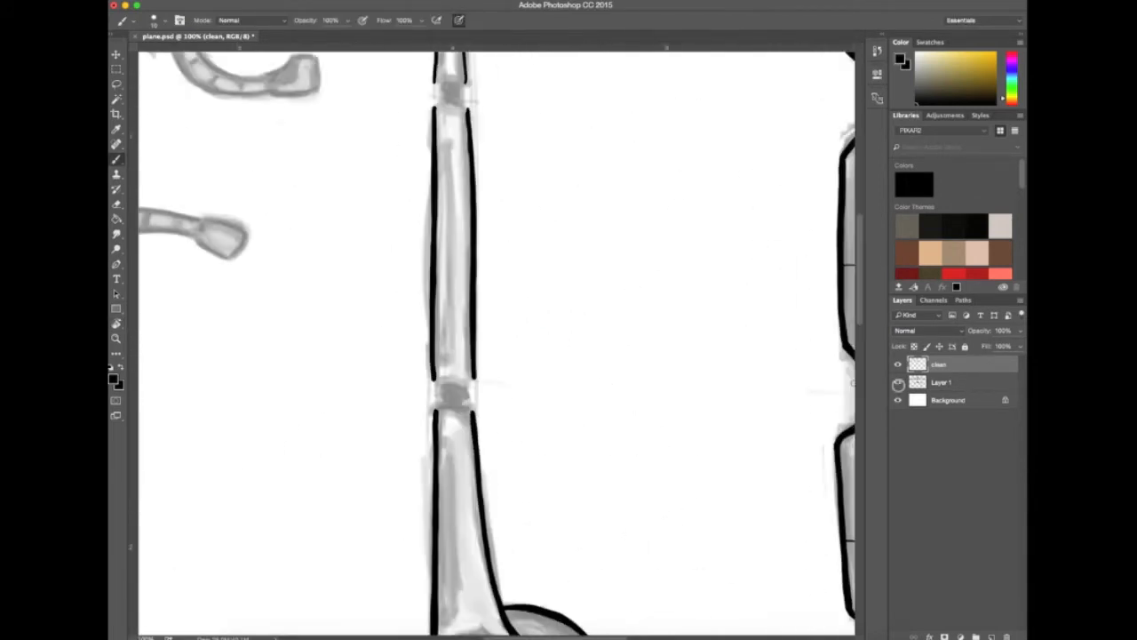
# - Ink the narrow joints connecting the edge-on wing's segments
pyautogui.moveTo(471, 404); pyautogui.dragTo(469, 540)
pyautogui.moveTo(433, 218); pyautogui.dragTo(433, 242)
pyautogui.moveTo(465, 216); pyautogui.dragTo(461, 451)
pyautogui.moveTo(441, 85)
pyautogui.mouseDown()
pyautogui.moveTo(458, 311)
pyautogui.moveTo(447, 199)
pyautogui.mouseUp()
pyautogui.press('e')
pyautogui.press('b')
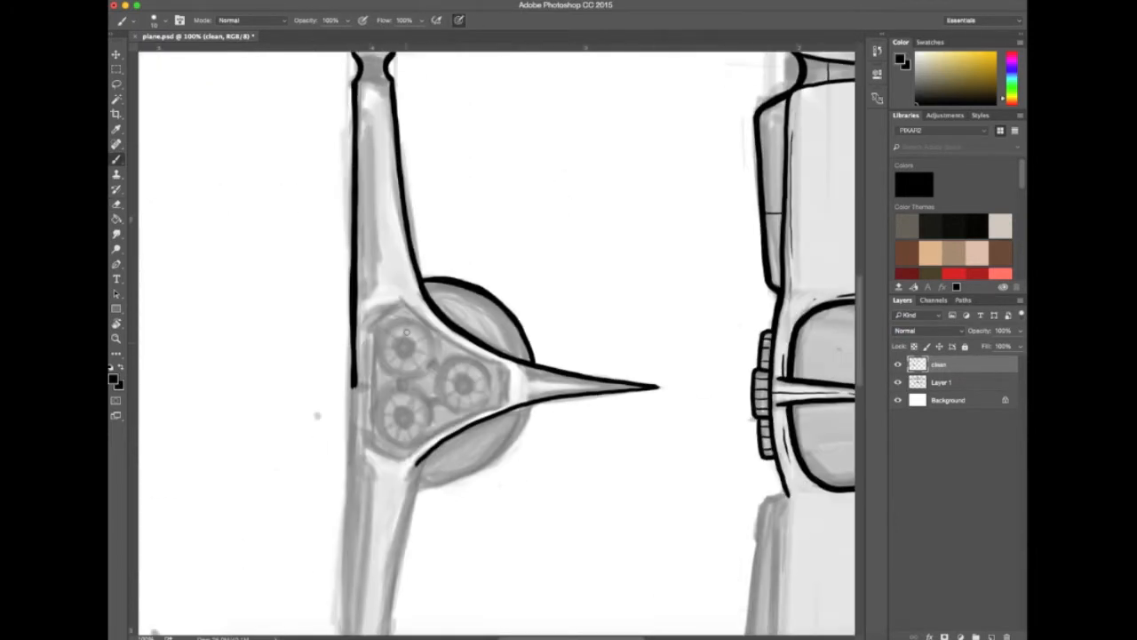
# - Ink the first round engine with its hub and radial blades, and hide Layer 1 to clean up its lines
pyautogui.press('super+z')
pyautogui.moveTo(379, 340); pyautogui.dragTo(404, 320)
pyautogui.click(898, 382)
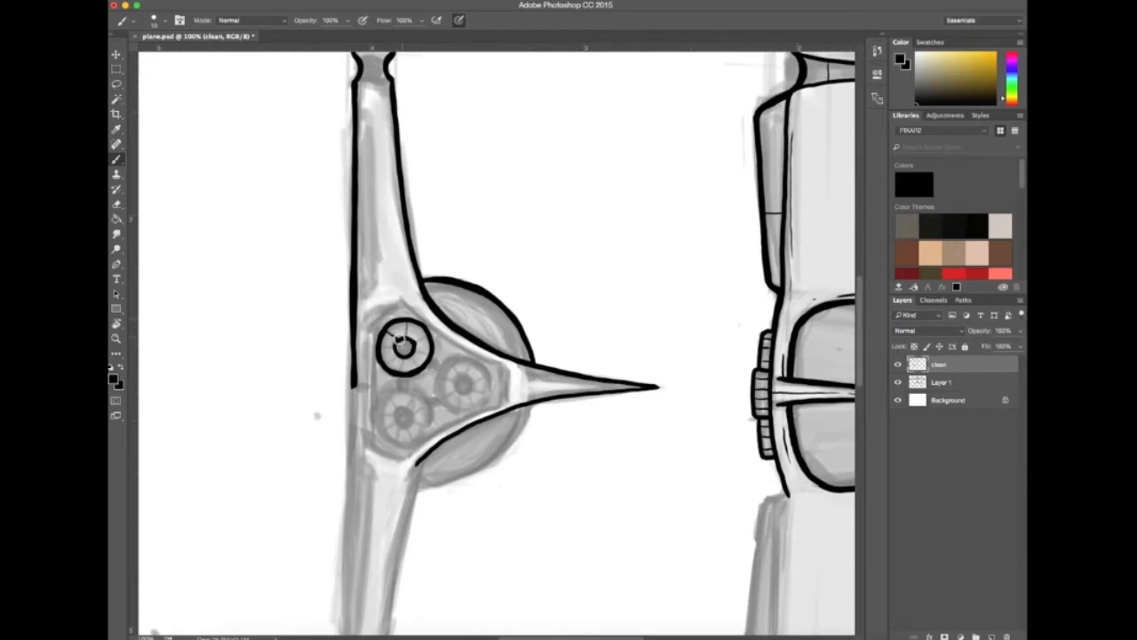
pyautogui.click(897, 382)
pyautogui.press('e')
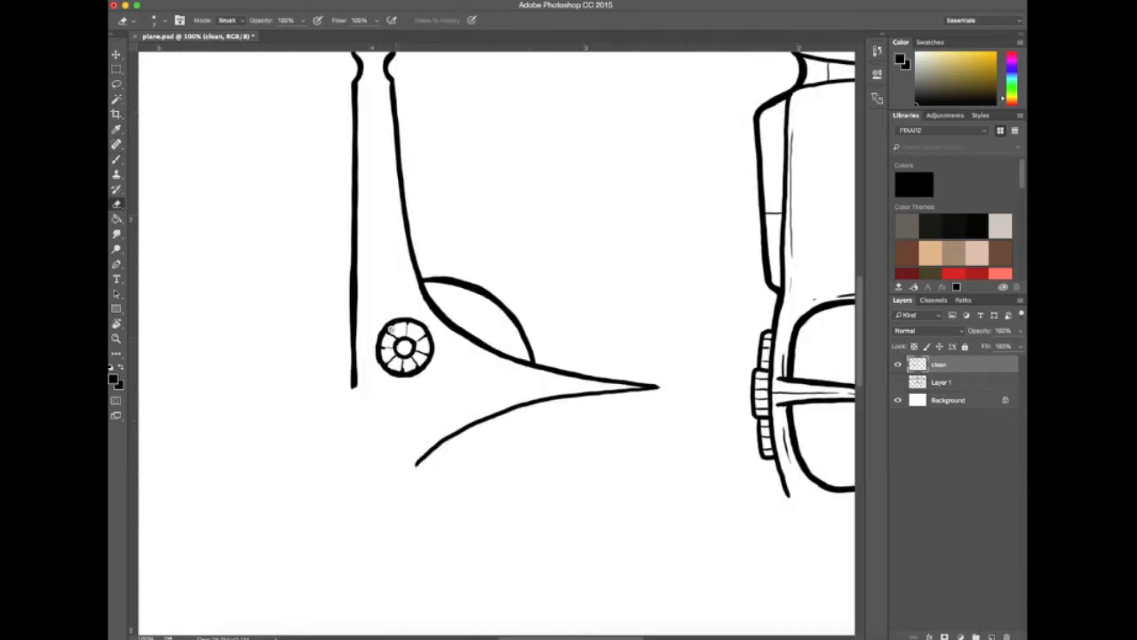
pyautogui.press('b')
# - Lasso the inked engine, duplicate it onto a new layer and fit the copy over a second sketched engine
pyautogui.press('l')
pyautogui.moveTo(400, 307); pyautogui.dragTo(404, 306)
pyautogui.press('super+j')
pyautogui.press('super+t')
pyautogui.moveTo(422, 360)
pyautogui.mouseDown()
pyautogui.moveTo(476, 391)
pyautogui.moveTo(429, 419)
pyautogui.moveTo(415, 450)
pyautogui.mouseUp()
pyautogui.press('Return')
pyautogui.click(898, 400)
pyautogui.press('super+t')
pyautogui.press('Return')
# - Paste another engine copy over the third sketched engine and merge the engine layers into the clean layer
pyautogui.press('super+c')
pyautogui.press('super+v')
pyautogui.press('super+t')
pyautogui.press('Return')
pyautogui.click(962, 399)
pyautogui.keyDown('shift'); pyautogui.click(951, 365); pyautogui.keyUp('shift')
pyautogui.rightClick(949, 365)
pyautogui.click(829, 481)
# - Ink the angular housing outline around the three engines and hide Layer 1
pyautogui.press('b')
pyautogui.moveTo(360, 304); pyautogui.dragTo(361, 426)
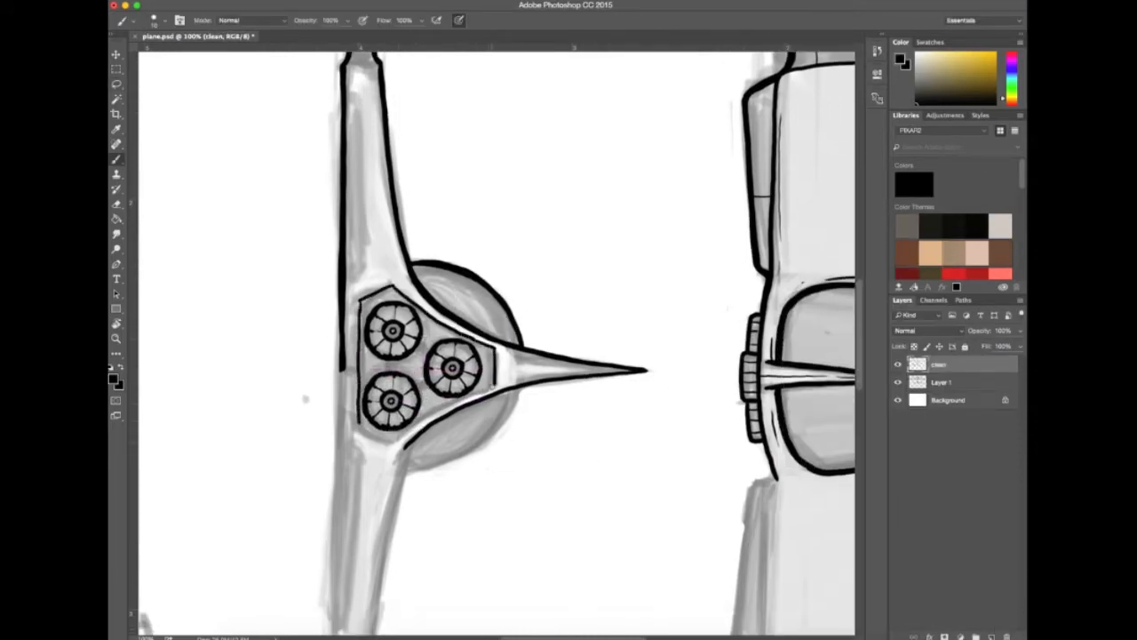
pyautogui.click(897, 382)
pyautogui.press('super+plus')
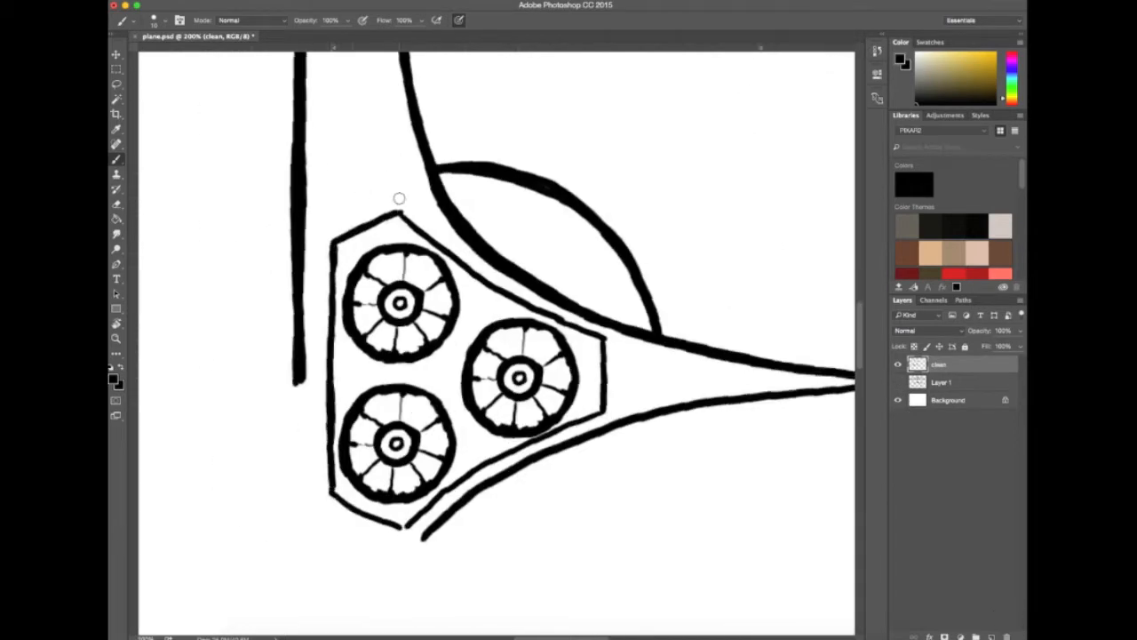
# - Erase and redraw the rough lower corner and edge of the engine housing outline
pyautogui.press('e')
pyautogui.moveTo(399, 530); pyautogui.dragTo(333, 490)
pyautogui.press('b')
pyautogui.moveTo(688, 411)
pyautogui.mouseDown()
pyautogui.moveTo(718, 401)
pyautogui.moveTo(517, 492)
pyautogui.mouseUp()
pyautogui.press('e')
pyautogui.moveTo(432, 524)
pyautogui.mouseDown()
pyautogui.moveTo(562, 435)
pyautogui.moveTo(601, 426)
pyautogui.moveTo(428, 523)
pyautogui.mouseUp()
pyautogui.press('b')
# - Adjust the brush, trim the body curve beside the housing and ink curved contour lines around the engines inside it
pyautogui.rightClick(521, 451)
pyautogui.click(701, 447)
pyautogui.press('e')
pyautogui.moveTo(653, 416)
pyautogui.mouseDown()
pyautogui.moveTo(533, 477)
pyautogui.moveTo(605, 438)
pyautogui.mouseUp()
pyautogui.press('b')
pyautogui.moveTo(368, 260); pyautogui.dragTo(371, 289)
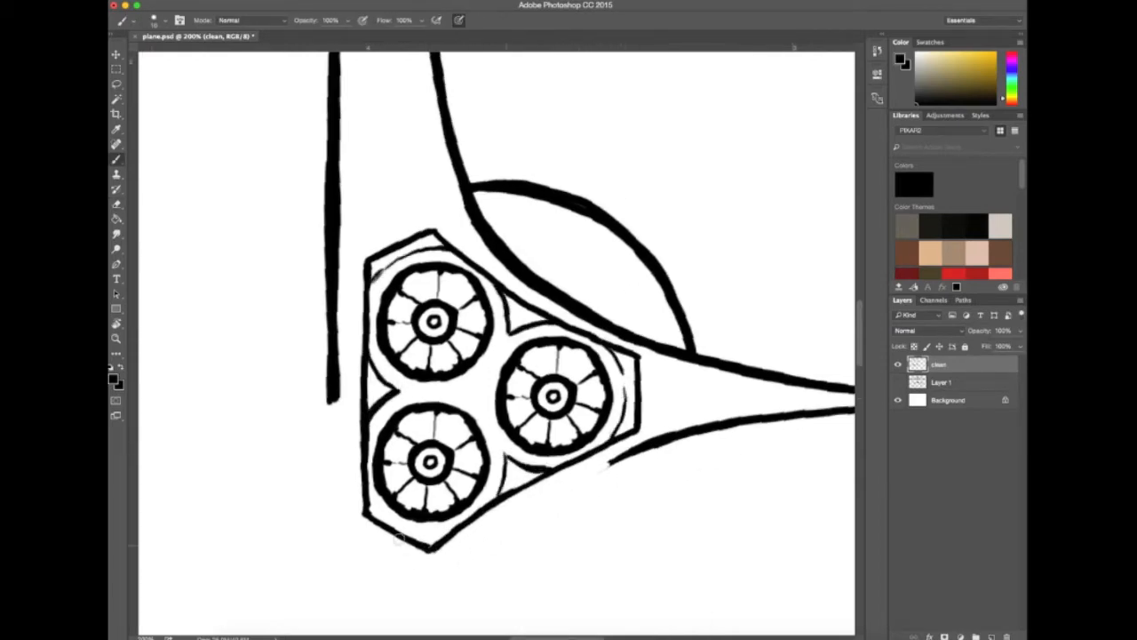
pyautogui.moveTo(367, 526); pyautogui.dragTo(429, 555)
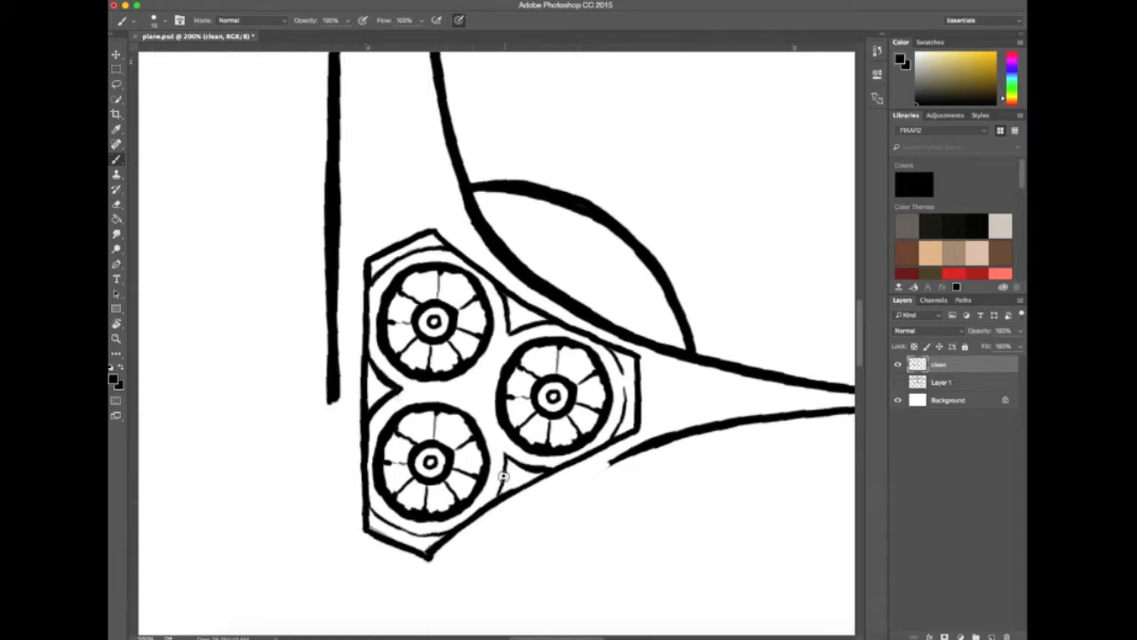
pyautogui.moveTo(675, 532); pyautogui.dragTo(678, 507)
# - Show Layer 1 and ink a thin inner line along the edge-on wing's outermost segment
pyautogui.press('super+minus')
pyautogui.press('super+minus')
pyautogui.press('super+minus')
pyautogui.click(897, 382)
pyautogui.press('super+equal')
pyautogui.press('super+equal')
pyautogui.press('super+equal')
pyautogui.moveTo(329, 80)
pyautogui.mouseDown()
pyautogui.moveTo(646, 392)
pyautogui.moveTo(649, 587)
pyautogui.mouseUp()
pyautogui.moveTo(653, 71)
pyautogui.mouseDown()
pyautogui.moveTo(675, 406)
pyautogui.moveTo(483, 391)
pyautogui.mouseUp()
pyautogui.press('super+minus')
pyautogui.moveTo(320, 178); pyautogui.dragTo(325, 320)
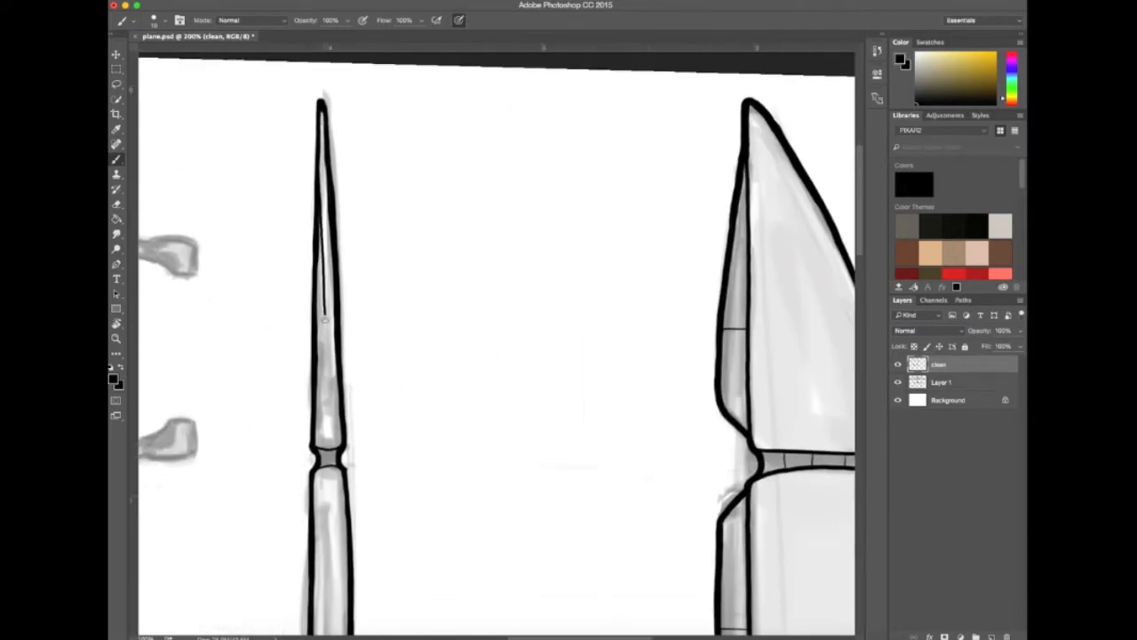
# - Ink the inner panel lines on the remaining edge-on wing segments and reset the canvas rotation
pyautogui.moveTo(553, 383); pyautogui.dragTo(590, 181)
pyautogui.press('super+z')
pyautogui.moveTo(352, 279); pyautogui.dragTo(362, 452)
pyautogui.moveTo(569, 445)
pyautogui.mouseDown()
pyautogui.moveTo(576, 377)
pyautogui.moveTo(550, 141)
pyautogui.mouseUp()
pyautogui.moveTo(338, 266); pyautogui.dragTo(338, 475)
pyautogui.moveTo(584, 426); pyautogui.dragTo(589, 371)
pyautogui.press('super+minus')
pyautogui.press('r')
pyautogui.press('Escape')
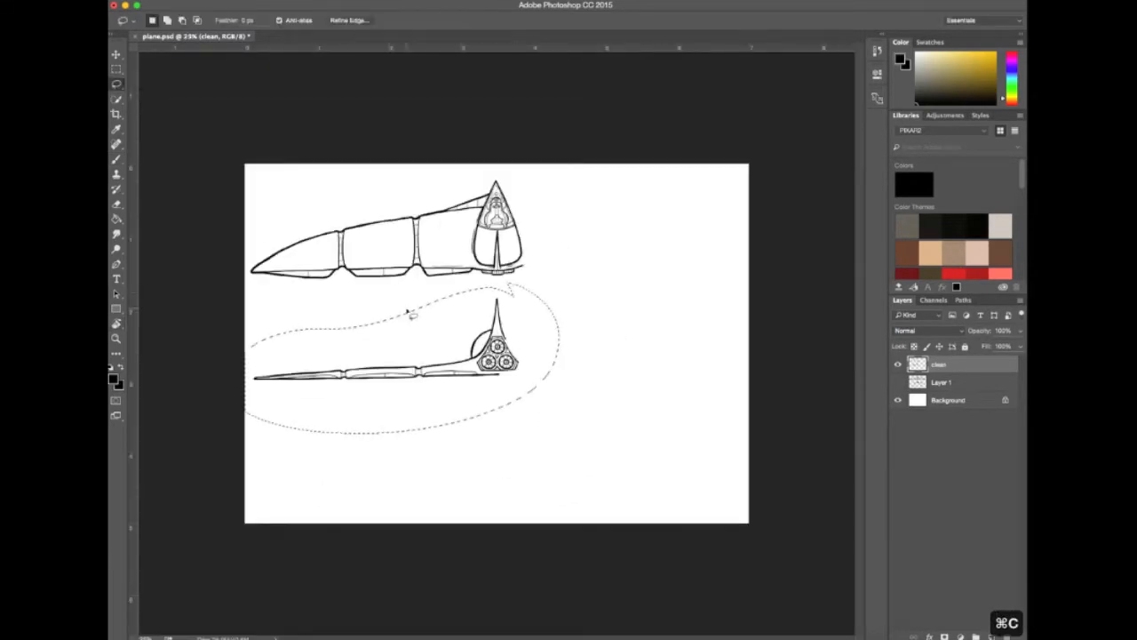
# - Paste a copy of the edge-on half plane onto a new layer, flip it horizontally and place it opposite the original
pyautogui.press('super+d')
pyautogui.click(264, 2)
pyautogui.rightClick(478, 383)
pyautogui.press('Escape')
pyautogui.press('v')
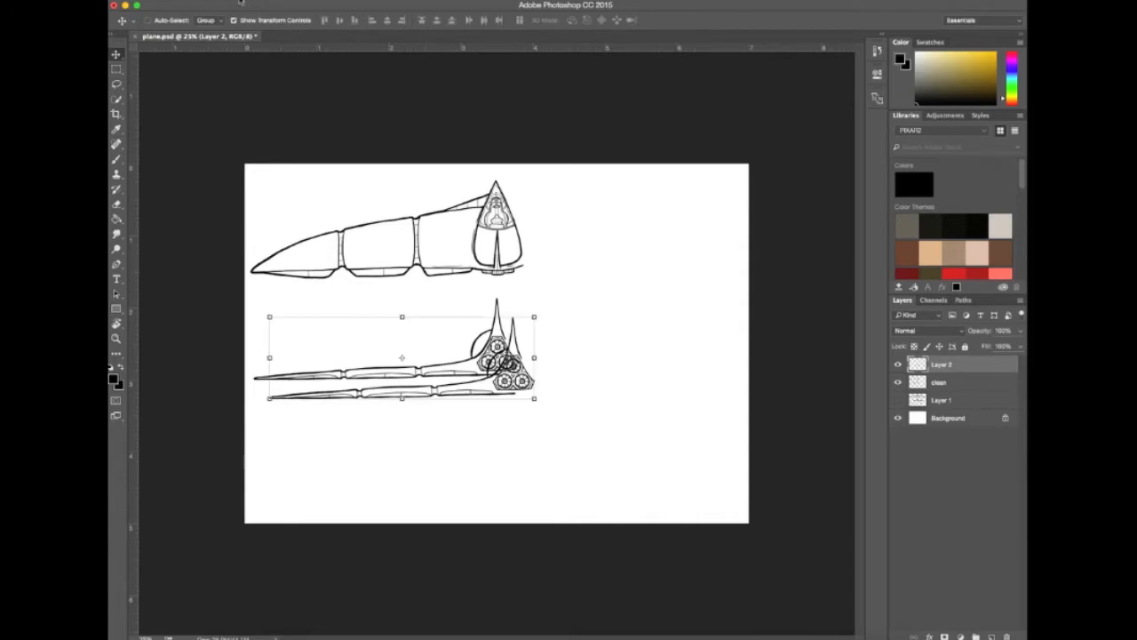
pyautogui.click(234, 2)
pyautogui.moveTo(267, 236)
pyautogui.click(405, 366)
pyautogui.moveTo(333, 388)
pyautogui.mouseDown()
pyautogui.moveTo(558, 339)
pyautogui.moveTo(529, 343)
pyautogui.mouseUp()
# - Erase the duplicate engines and fin from the mirrored half and align its wing with the original body
pyautogui.press('e')
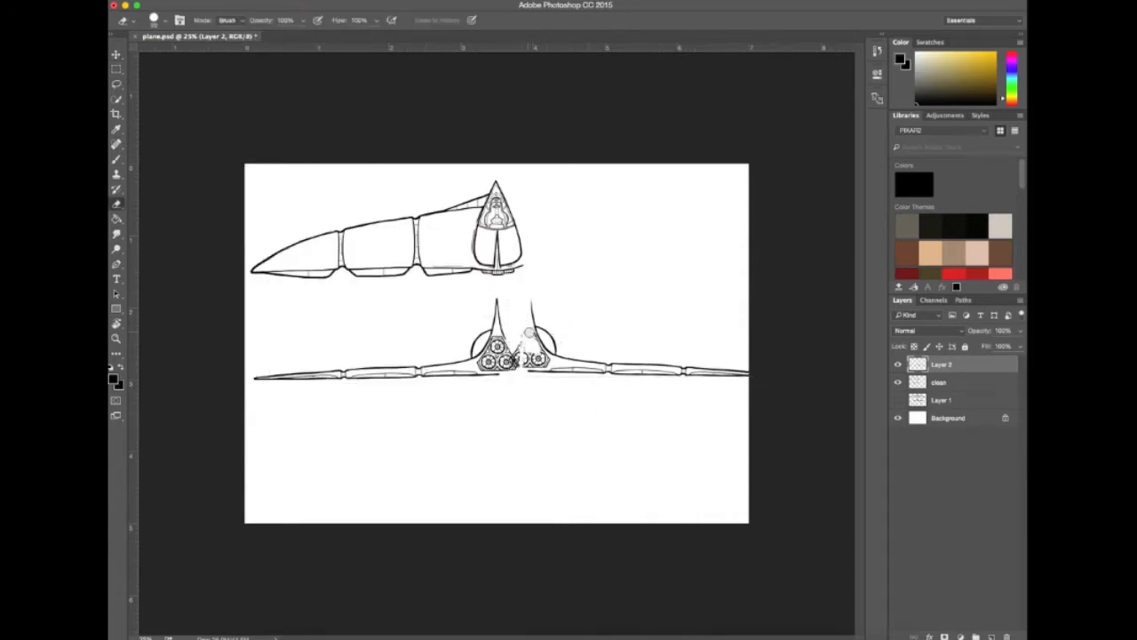
pyautogui.press('super+=')
pyautogui.press('super+=')
pyautogui.press('super+=')
pyautogui.moveTo(588, 221); pyautogui.dragTo(587, 258)
pyautogui.press('super+-')
pyautogui.press('super+-')
pyautogui.press('super+t')
pyautogui.moveTo(600, 382); pyautogui.dragTo(558, 388)
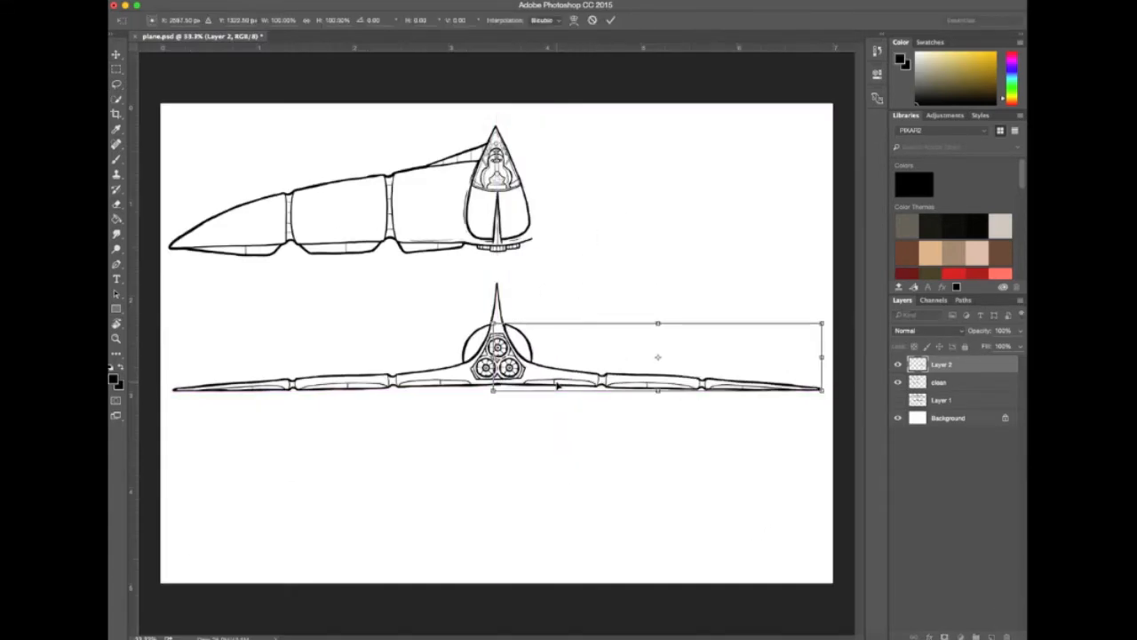
pyautogui.press('Return')
# - Touch up the seam between the edge-on halves and merge Layer 2 with the clean layer
pyautogui.press('super+=')
pyautogui.press('super+=')
pyautogui.press('super+=')
pyautogui.press('super+=')
pyautogui.moveTo(748, 439); pyautogui.dragTo(790, 318)
pyautogui.press('b')
pyautogui.moveTo(679, 524); pyautogui.dragTo(599, 587)
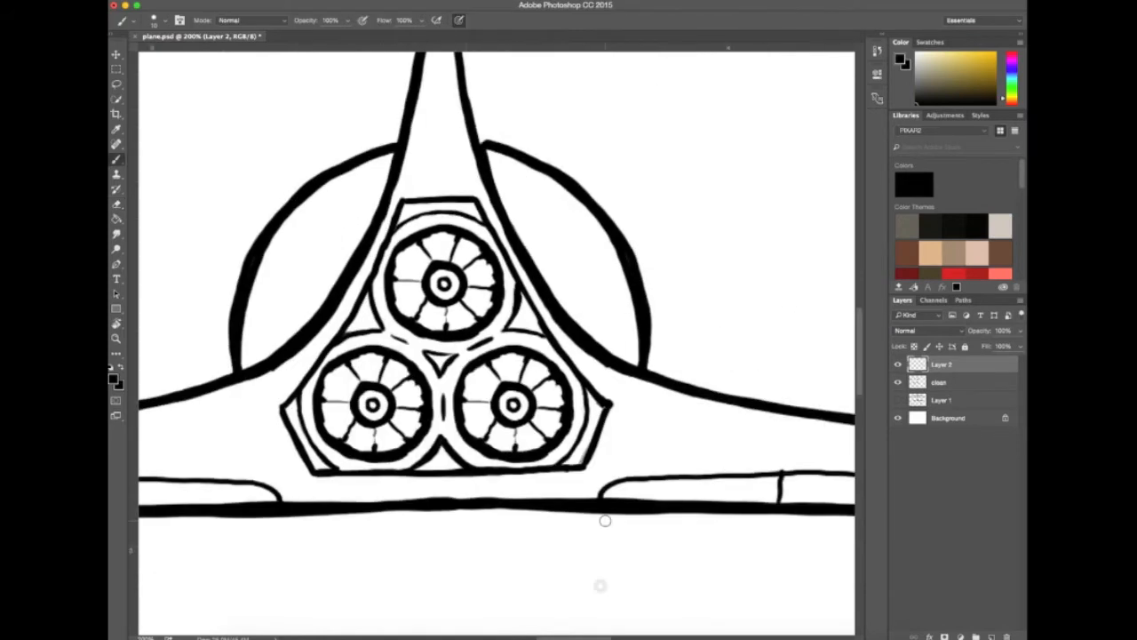
pyautogui.moveTo(769, 438); pyautogui.dragTo(781, 438)
pyautogui.keyDown('shift'); pyautogui.click(964, 382); pyautogui.keyUp('shift')
pyautogui.press('super+e')
# - Clean up the lines around the tail fin at the rear of the upper plane view
pyautogui.press('super+-')
pyautogui.press('super+-')
pyautogui.press('super+-')
pyautogui.press('super+-')
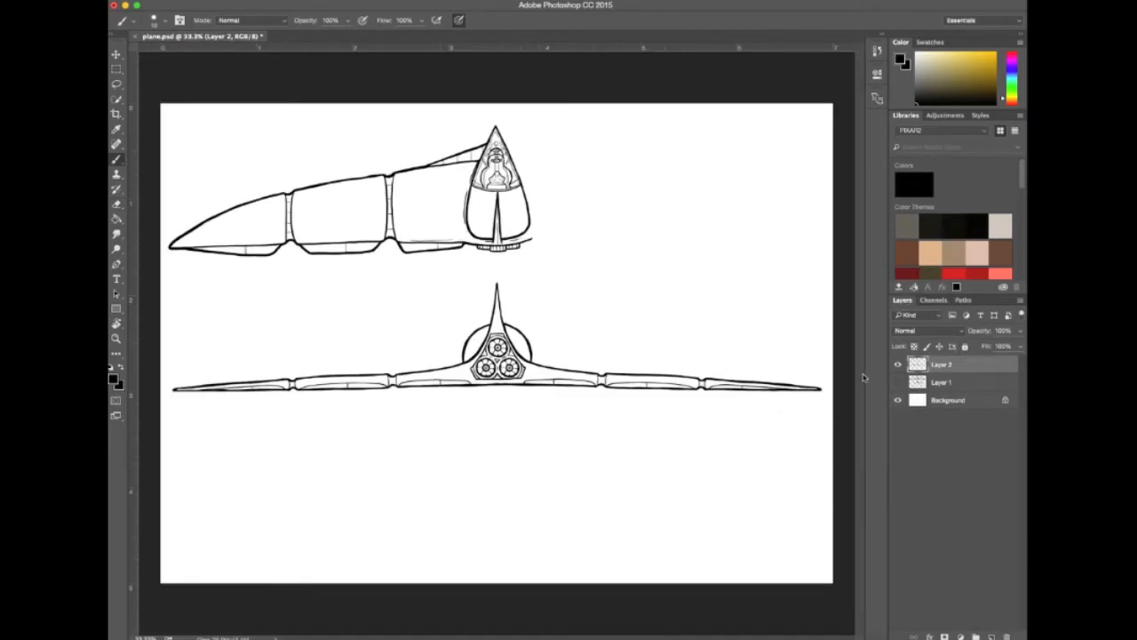
pyautogui.press('super+=')
pyautogui.press('super+=')
pyautogui.press('super+=')
pyautogui.moveTo(511, 116); pyautogui.dragTo(547, 385)
pyautogui.press('e')
pyautogui.moveTo(526, 241); pyautogui.dragTo(522, 304)
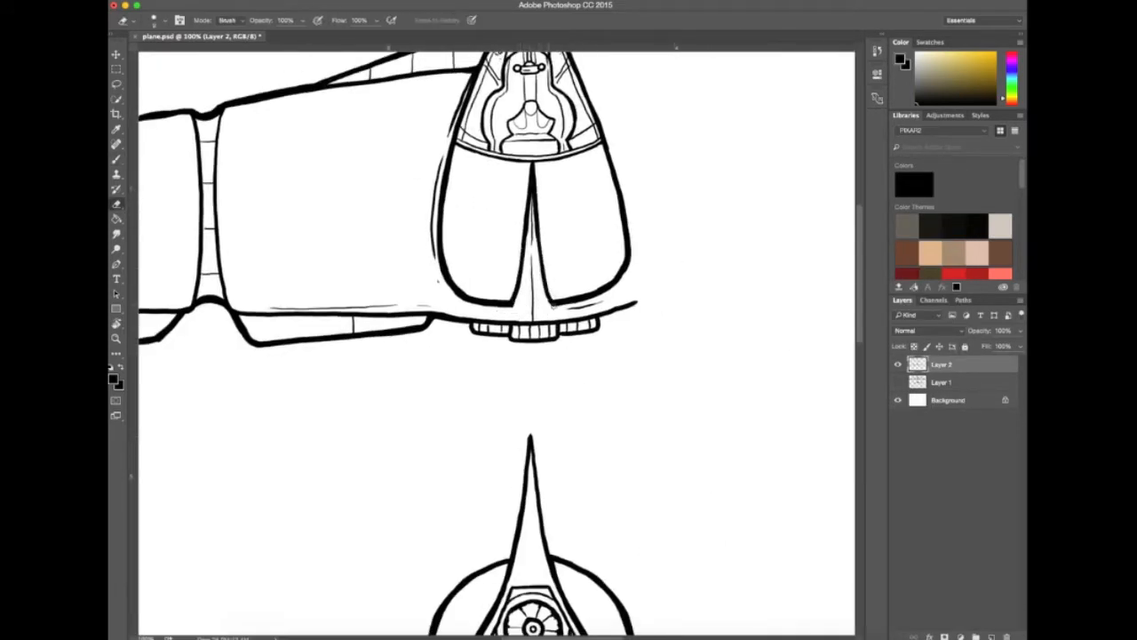
pyautogui.press('b')
pyautogui.press('super+-')
pyautogui.scroll(-3, 498, 355)
pyautogui.press('super+-')
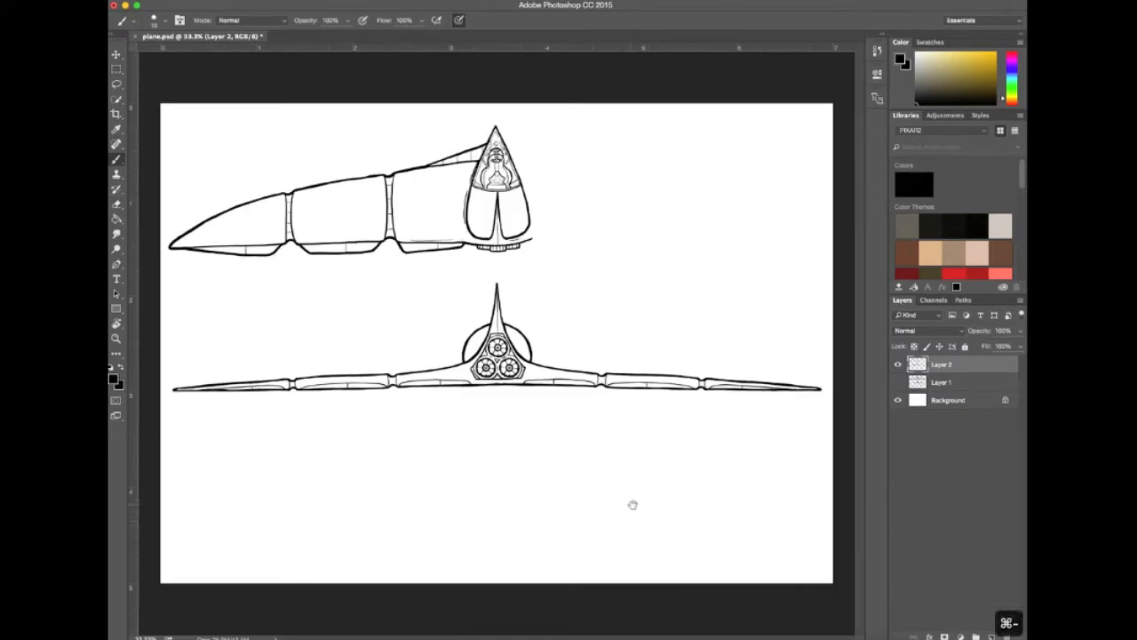
# - Copy the upper plane view's inked wing to a new layer, flip it horizontally and place it on the opposite side
pyautogui.press('l')
pyautogui.press('super+v')
pyautogui.moveTo(182, 194); pyautogui.dragTo(471, 263)
pyautogui.press('super+z')
pyautogui.press('super+c')
pyautogui.press('super+v')
pyautogui.press('v')
pyautogui.click(238, 2)
pyautogui.click(409, 367)
pyautogui.moveTo(234, 190); pyautogui.dragTo(586, 169)
# - Erase the duplicated cockpit and body lines from the mirrored wing on Layer 3
pyautogui.press('e')
pyautogui.moveTo(551, 199); pyautogui.dragTo(542, 231)
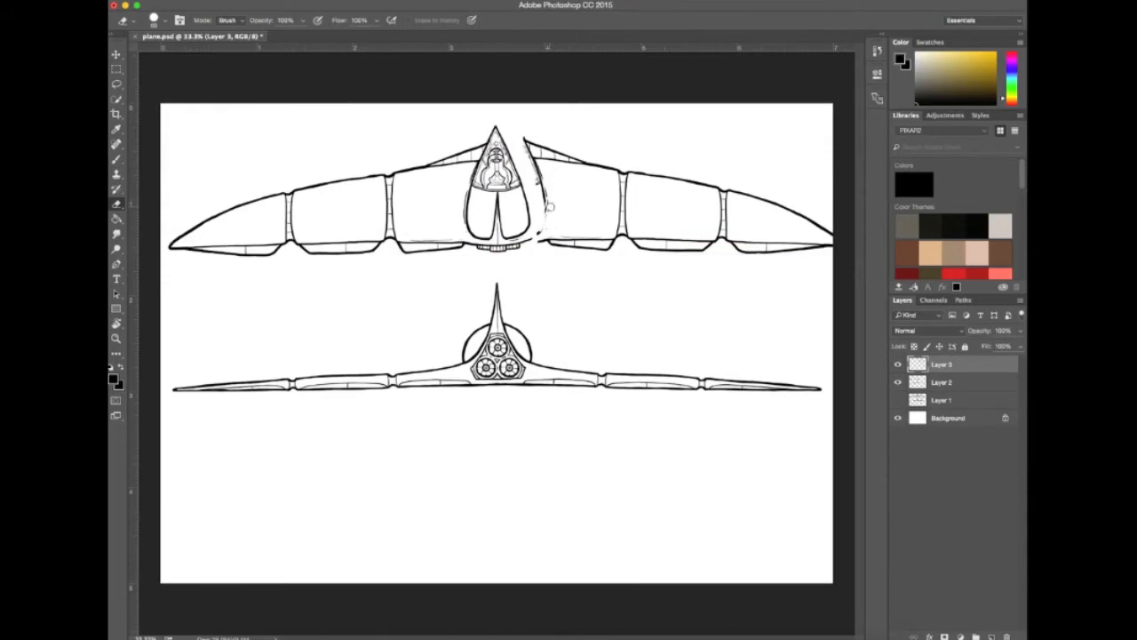
pyautogui.moveTo(549, 173); pyautogui.dragTo(540, 231)
pyautogui.press('super+plus')
pyautogui.press('super+plus')
pyautogui.press('super+plus')
pyautogui.press('super+plus')
pyautogui.moveTo(483, 78); pyautogui.dragTo(481, 113)
pyautogui.moveTo(562, 259); pyautogui.dragTo(544, 230)
pyautogui.press('b')
# - Move and nudge the mirrored wing down until it joins the upper plane view's body
pyautogui.press('super+minus')
pyautogui.press('super+minus')
pyautogui.press('super+t')
pyautogui.moveTo(725, 308); pyautogui.dragTo(684, 310)
pyautogui.press('Down')
pyautogui.press('Down')
pyautogui.press('Down')
pyautogui.press('Down')
pyautogui.press('Return')
# - Inspect the wing joint and merge Layer 3 with Layer 2
pyautogui.press('super+equal')
pyautogui.press('super+equal')
pyautogui.press('e')
pyautogui.press('b')
pyautogui.keyDown('shift'); pyautogui.click(965, 382); pyautogui.keyUp('shift')
pyautogui.rightClick(965, 380)
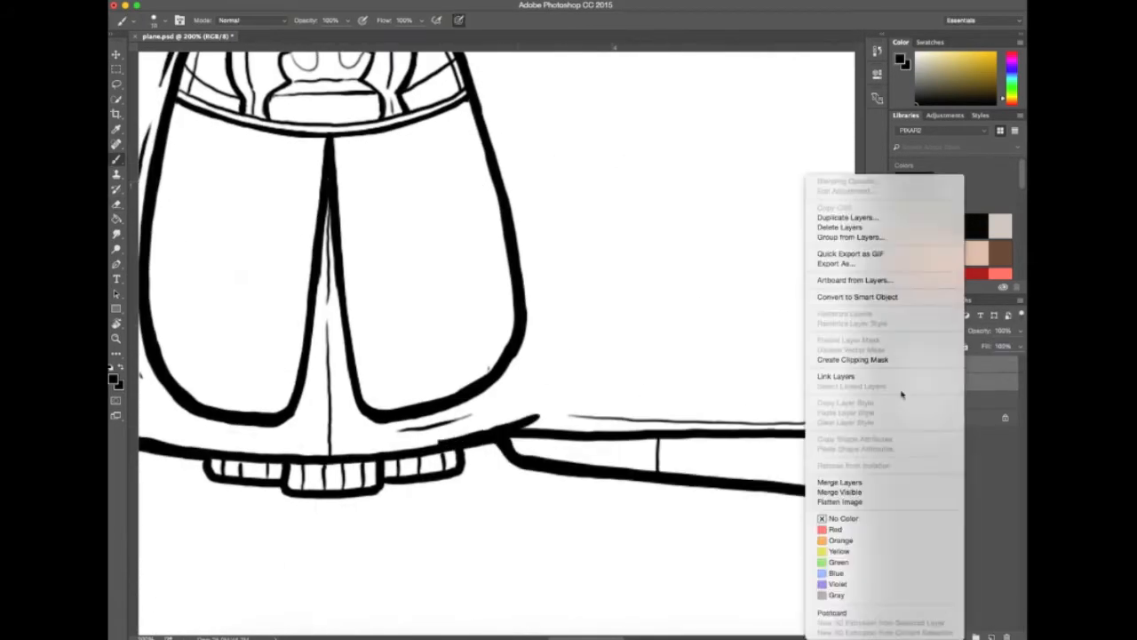
pyautogui.click(840, 482)
# - Erase overlapping and stray lines around the cockpit and body of the upper plane view, and show Layer 1
pyautogui.press('e')
pyautogui.moveTo(539, 412); pyautogui.dragTo(713, 343)
pyautogui.moveTo(744, 204); pyautogui.dragTo(621, 399)
pyautogui.moveTo(488, 97); pyautogui.dragTo(592, 409)
pyautogui.press('e')
pyautogui.moveTo(515, 222); pyautogui.dragTo(574, 367)
pyautogui.moveTo(474, 108); pyautogui.dragTo(522, 229)
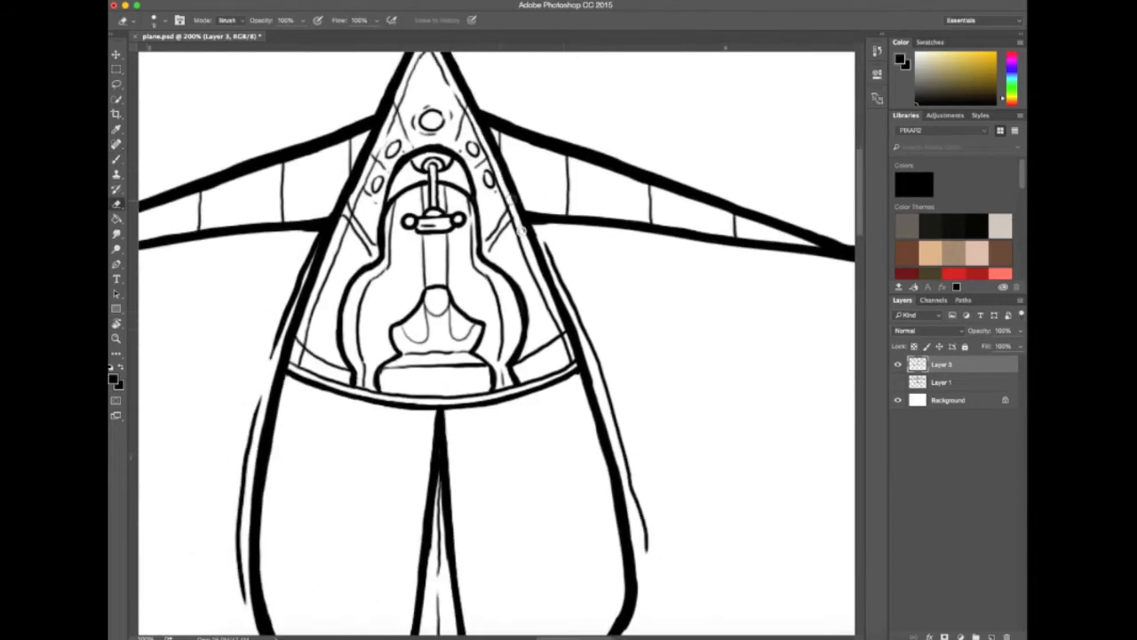
pyautogui.moveTo(345, 215); pyautogui.dragTo(311, 347)
pyautogui.moveTo(366, 234); pyautogui.dragTo(324, 345)
pyautogui.press('b')
pyautogui.press('super+0')
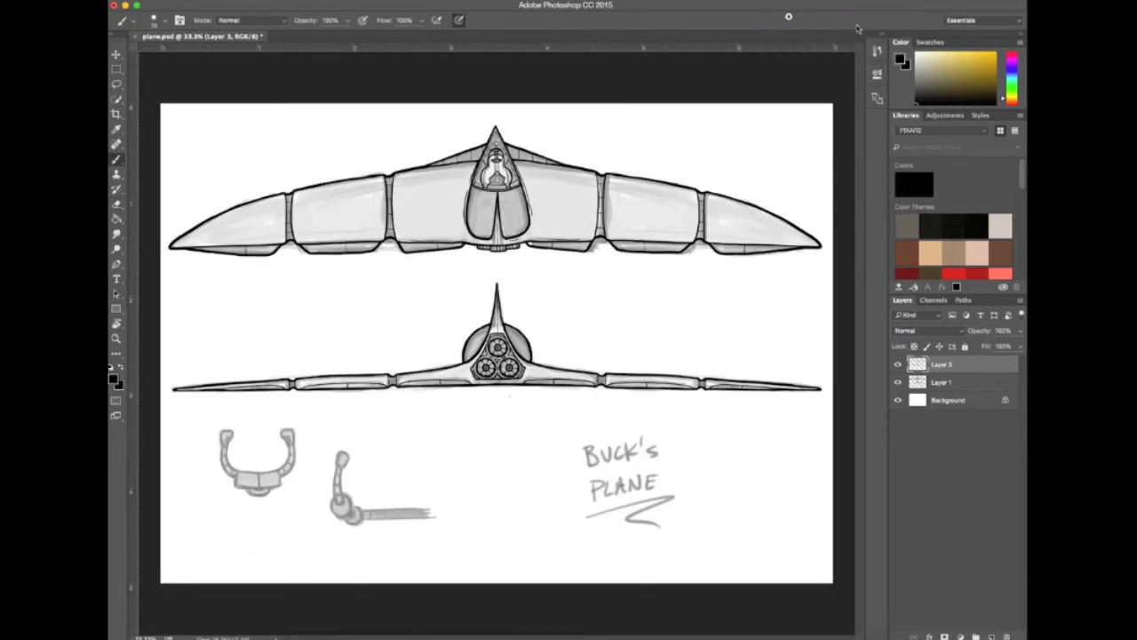
# - Ink the inner curve, left outer curve and one grip of the U-shaped part sketched below the plane views
pyautogui.press('super+equal')
pyautogui.press('super+equal')
pyautogui.press('super+equal')
pyautogui.press('super+equal')
pyautogui.press('r')
pyautogui.moveTo(382, 289)
pyautogui.mouseDown()
pyautogui.moveTo(495, 124)
pyautogui.moveTo(505, 276)
pyautogui.mouseUp()
pyautogui.press('b')
pyautogui.press('r')
pyautogui.moveTo(622, 393); pyautogui.dragTo(478, 417)
pyautogui.press('b')
pyautogui.moveTo(478, 418)
pyautogui.mouseDown()
pyautogui.moveTo(500, 311)
pyautogui.moveTo(474, 351)
pyautogui.mouseUp()
pyautogui.moveTo(463, 214); pyautogui.dragTo(432, 306)
pyautogui.moveTo(605, 198); pyautogui.dragTo(477, 188)
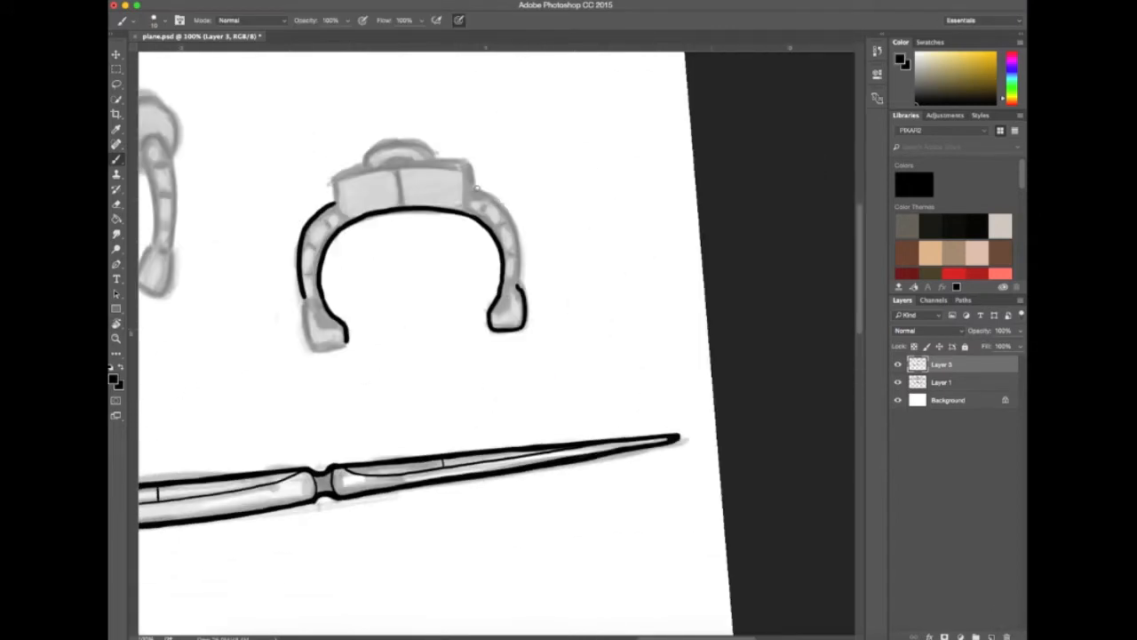
# - Ink the remaining outer arm and grips of the U-shaped part, plus its base block and half-round knob
pyautogui.moveTo(511, 300); pyautogui.dragTo(505, 311)
pyautogui.press('r')
pyautogui.moveTo(604, 356); pyautogui.dragTo(507, 238)
pyautogui.press('b')
pyautogui.press(']')
pyautogui.moveTo(408, 309); pyautogui.dragTo(406, 412)
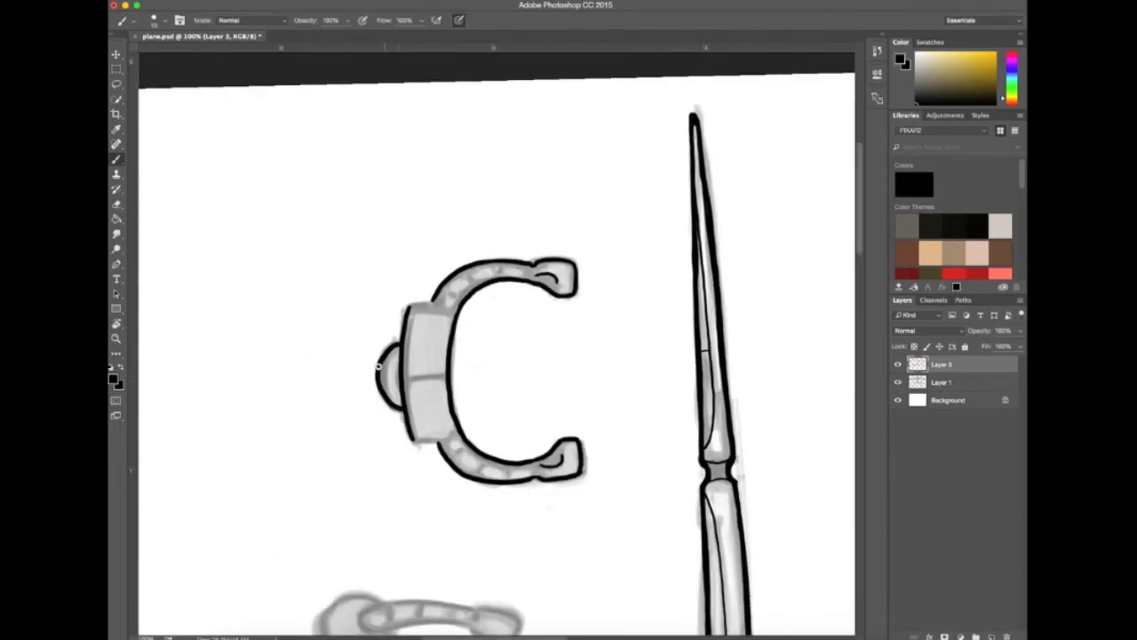
# - Ink the base block's ends and the segment lines across both arms of the U-shaped part
pyautogui.press('r')
pyautogui.moveTo(641, 352); pyautogui.dragTo(516, 202)
pyautogui.press('b')
pyautogui.moveTo(533, 337); pyautogui.dragTo(487, 321)
pyautogui.moveTo(411, 374); pyautogui.dragTo(407, 413)
pyautogui.moveTo(541, 378); pyautogui.dragTo(547, 417)
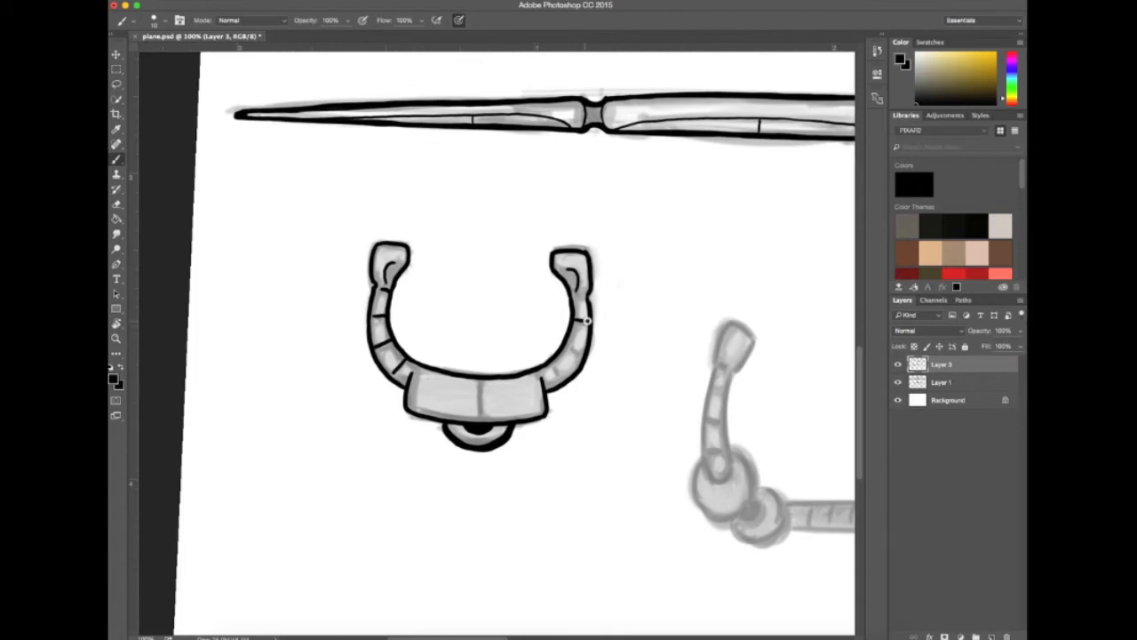
# - Hide Layer 1 and touch up the outline and grip details of the U-shaped part
pyautogui.click(898, 382)
pyautogui.moveTo(370, 258); pyautogui.dragTo(402, 387)
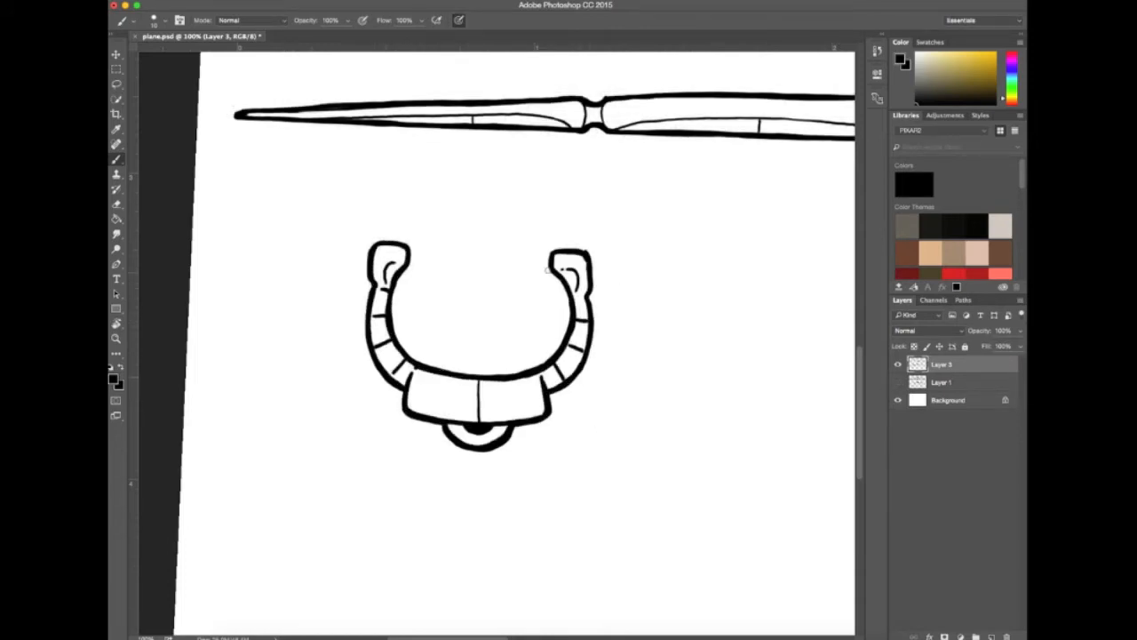
pyautogui.press('e')
pyautogui.moveTo(487, 442); pyautogui.dragTo(453, 429)
pyautogui.press('b')
pyautogui.hotkey('ctrl', 'z')
# - Show Layer 1 and ink the side view of the part: handle, segmented arm, two round joints and horizontal bar
pyautogui.moveTo(551, 494)
pyautogui.mouseDown()
pyautogui.moveTo(376, 470)
pyautogui.moveTo(368, 427)
pyautogui.mouseUp()
pyautogui.click(897, 382)
pyautogui.moveTo(545, 254); pyautogui.dragTo(531, 294)
pyautogui.moveTo(571, 273); pyautogui.dragTo(549, 305)
pyautogui.moveTo(545, 253); pyautogui.dragTo(561, 263)
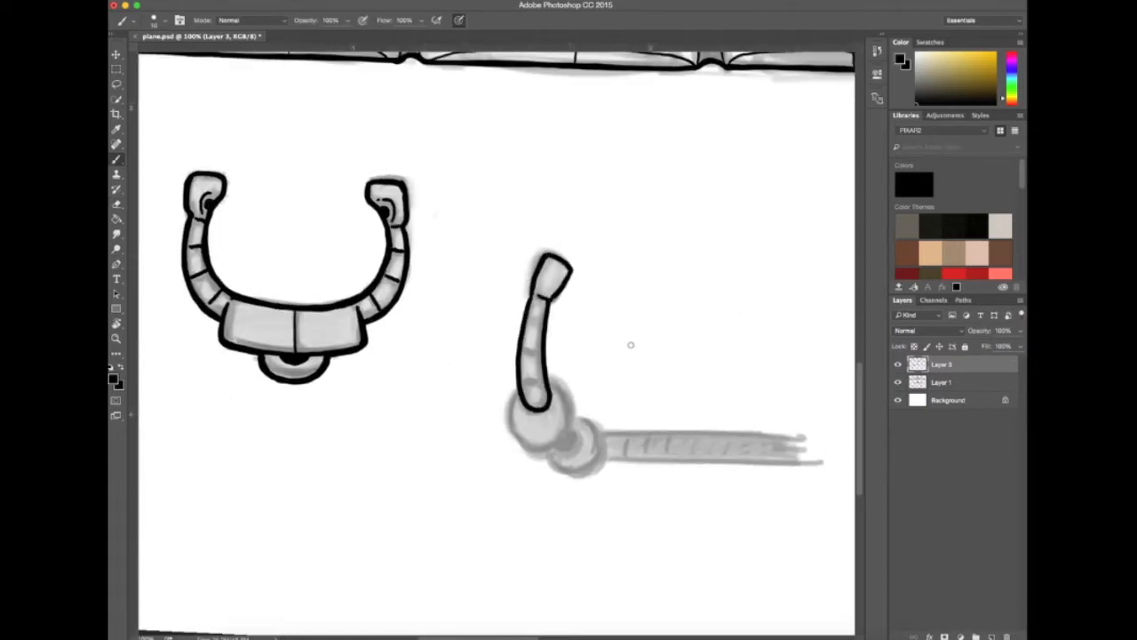
pyautogui.moveTo(653, 379); pyautogui.dragTo(605, 273)
pyautogui.moveTo(472, 287)
pyautogui.mouseDown()
pyautogui.moveTo(500, 343)
pyautogui.moveTo(468, 300)
pyautogui.mouseUp()
pyautogui.press('super+z')
pyautogui.moveTo(736, 315); pyautogui.dragTo(736, 305)
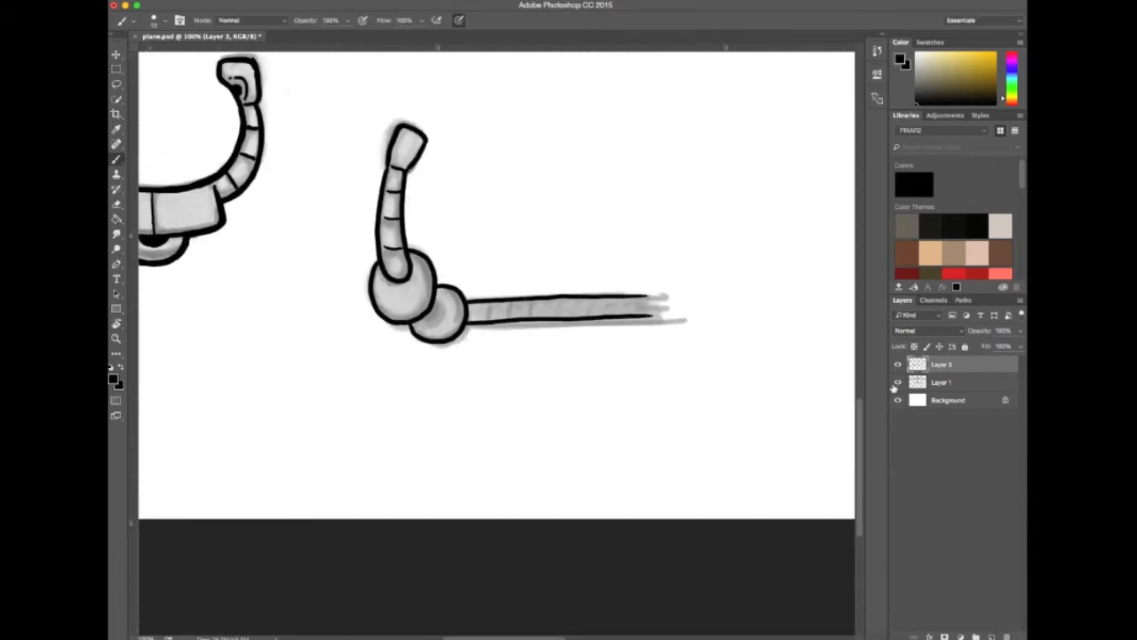
# - Thicken the side view's outlines with Layer 1 hidden and add segment lines across the horizontal bar
pyautogui.moveTo(487, 176); pyautogui.dragTo(477, 318)
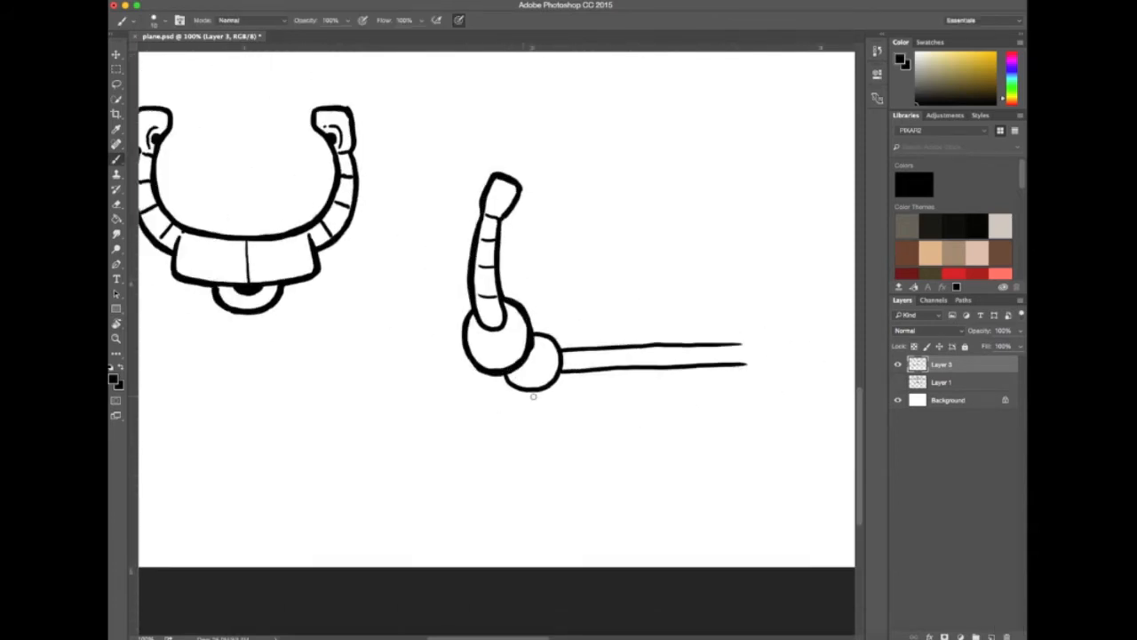
pyautogui.moveTo(533, 396)
pyautogui.mouseDown()
pyautogui.moveTo(559, 353)
pyautogui.moveTo(531, 378)
pyautogui.moveTo(483, 380)
pyautogui.moveTo(565, 362)
pyautogui.moveTo(546, 365)
pyautogui.mouseUp()
pyautogui.press('b')
pyautogui.moveTo(577, 349); pyautogui.dragTo(578, 366)
pyautogui.moveTo(610, 350); pyautogui.dragTo(611, 370)
pyautogui.moveTo(644, 353); pyautogui.dragTo(641, 371)
pyautogui.moveTo(671, 355); pyautogui.dragTo(670, 373)
pyautogui.moveTo(702, 476); pyautogui.dragTo(783, 503)
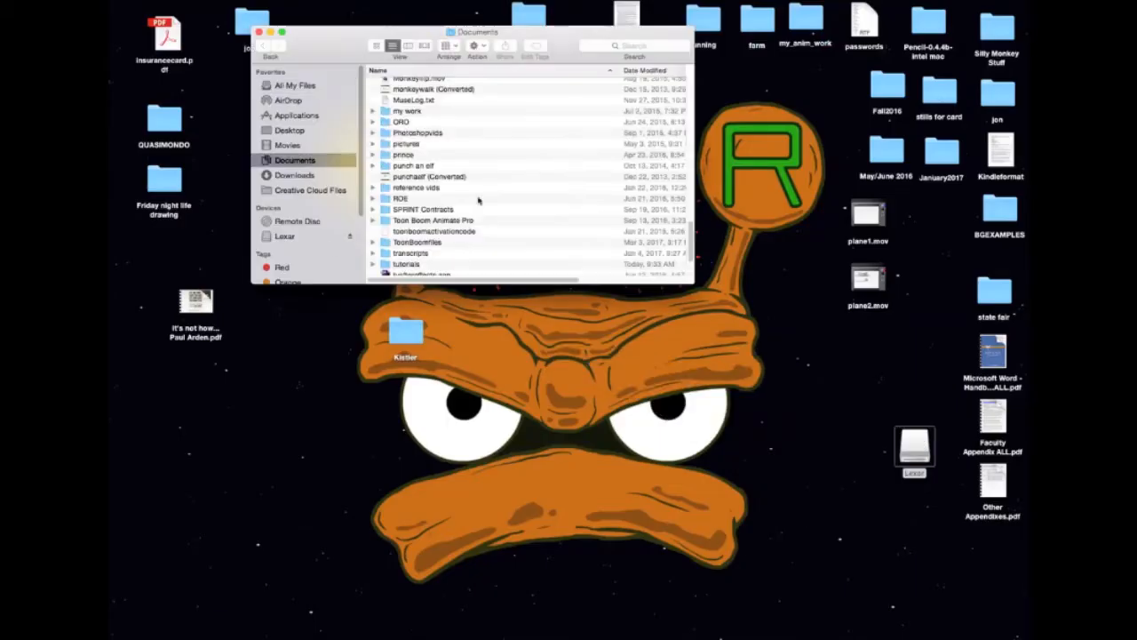
# - Switch to Finder and open buckdesignmarch2017.png from the tutorials folder in Photoshop
pyautogui.doubleClick(406, 264)
pyautogui.click(449, 138)
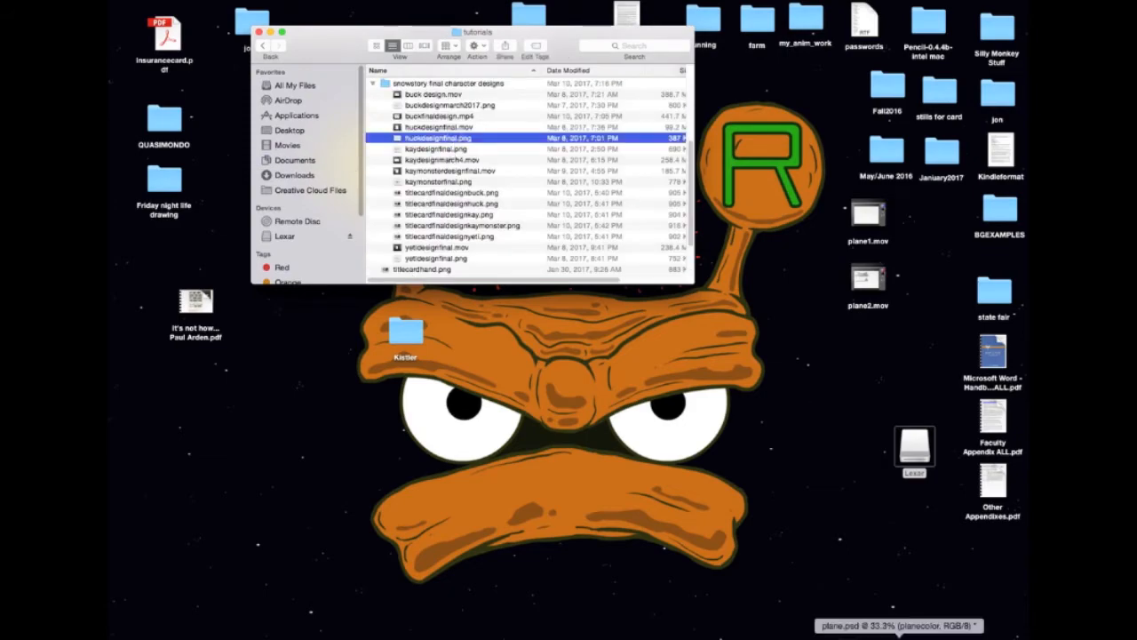
pyautogui.doubleClick(440, 105)
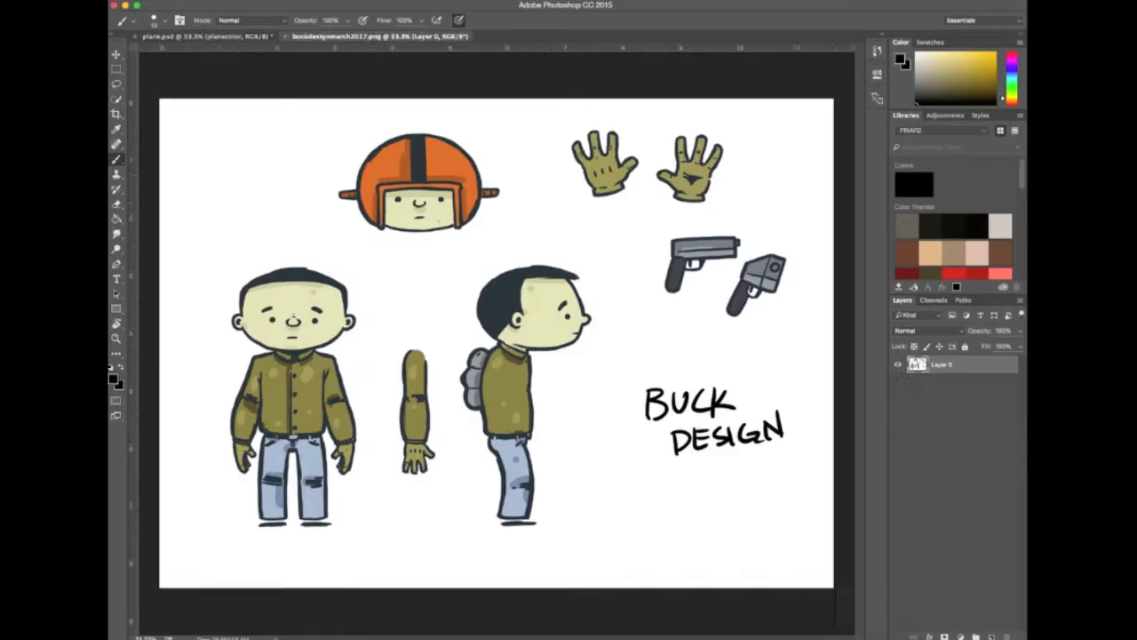
# - Arrange the two documents as 2-up Horizontal and position the character design and plane views for colour reference
pyautogui.click(471, 5)
pyautogui.click(675, 35)
pyautogui.moveTo(382, 266); pyautogui.dragTo(394, 172)
pyautogui.moveTo(387, 388); pyautogui.dragTo(389, 376)
# - Sample the helmet's dark orange as the foreground colour and start painting the upper plane's trailing-edge flaps with an enlarged brush
pyautogui.click(113, 379)
pyautogui.click(379, 64)
pyautogui.press('Return')
pyautogui.press('super+plus')
pyautogui.press('super+plus')
pyautogui.press('super+plus')
pyautogui.moveTo(509, 379); pyautogui.dragTo(612, 604)
pyautogui.press(']')
pyautogui.press(']')
pyautogui.moveTo(510, 431)
pyautogui.mouseDown()
pyautogui.moveTo(582, 397)
pyautogui.moveTo(807, 459)
pyautogui.mouseUp()
pyautogui.moveTo(754, 518); pyautogui.dragTo(706, 497)
# - Continue filling the upper plane's trailing-edge flaps and exhaust with dark orange on the planecolor layer
pyautogui.press('super+d')
pyautogui.moveTo(675, 587); pyautogui.dragTo(677, 425)
pyautogui.moveTo(549, 517)
pyautogui.mouseDown()
pyautogui.moveTo(586, 526)
pyautogui.moveTo(627, 515)
pyautogui.mouseUp()
pyautogui.moveTo(553, 521); pyautogui.dragTo(515, 515)
pyautogui.press('e')
pyautogui.press('super+minus')
pyautogui.press('super+minus')
pyautogui.press('b')
pyautogui.moveTo(442, 514); pyautogui.dragTo(531, 496)
pyautogui.moveTo(400, 507); pyautogui.dragTo(374, 519)
# - Fill the remaining trailing-edge flaps with dark orange out to the right wingtip of the upper plane
pyautogui.moveTo(297, 512); pyautogui.dragTo(400, 515)
pyautogui.moveTo(684, 535); pyautogui.dragTo(878, 465)
pyautogui.moveTo(436, 431); pyautogui.dragTo(316, 453)
pyautogui.moveTo(708, 510)
pyautogui.mouseDown()
pyautogui.moveTo(467, 581)
pyautogui.moveTo(501, 576)
pyautogui.mouseUp()
pyautogui.moveTo(625, 507); pyautogui.dragTo(695, 513)
pyautogui.moveTo(787, 512); pyautogui.dragTo(675, 470)
pyautogui.moveTo(634, 466)
pyautogui.mouseDown()
pyautogui.moveTo(746, 467)
pyautogui.moveTo(632, 469)
pyautogui.mouseUp()
pyautogui.moveTo(642, 466); pyautogui.dragTo(735, 470)
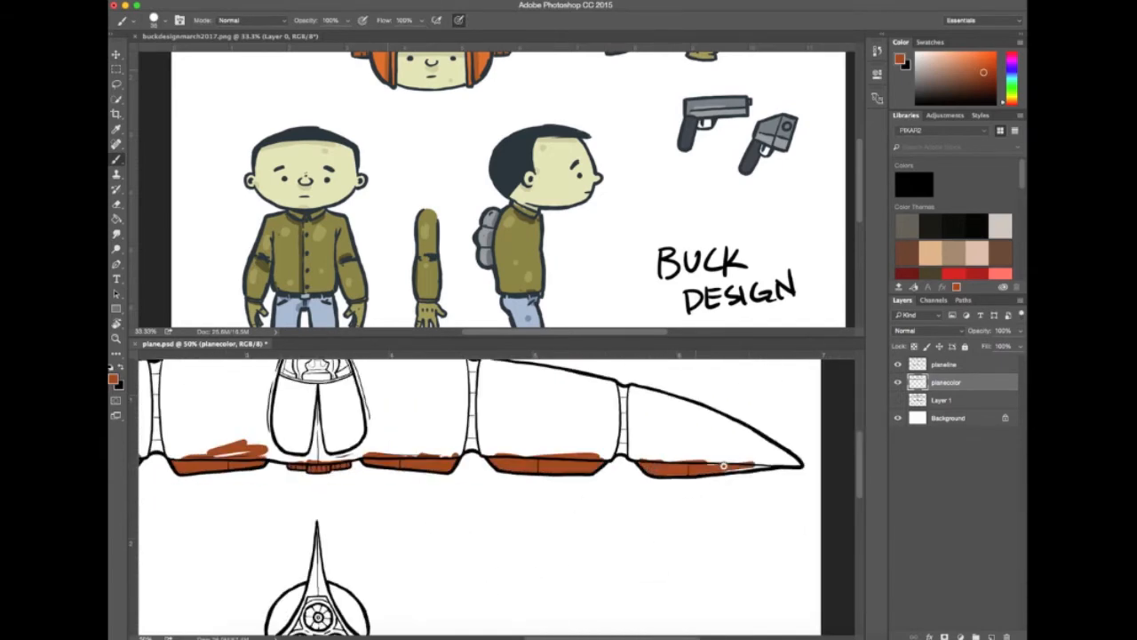
# - Paint the remaining dark orange parts of the plane, including the leading-edge panels beside the cockpit
pyautogui.moveTo(313, 614); pyautogui.dragTo(561, 491)
pyautogui.moveTo(674, 474); pyautogui.dragTo(695, 454)
pyautogui.moveTo(437, 533); pyautogui.dragTo(539, 530)
pyautogui.moveTo(530, 441); pyautogui.dragTo(627, 423)
pyautogui.moveTo(337, 514)
pyautogui.mouseDown()
pyautogui.moveTo(471, 508)
pyautogui.moveTo(601, 431)
pyautogui.mouseUp()
pyautogui.moveTo(346, 449); pyautogui.dragTo(490, 442)
pyautogui.moveTo(764, 498); pyautogui.dragTo(463, 486)
pyautogui.moveTo(671, 416); pyautogui.dragTo(792, 416)
pyautogui.moveTo(818, 480); pyautogui.dragTo(622, 480)
pyautogui.moveTo(627, 417); pyautogui.dragTo(719, 418)
pyautogui.moveTo(585, 475); pyautogui.dragTo(738, 610)
pyautogui.moveTo(569, 426); pyautogui.dragTo(678, 598)
# - Choose the light warm grey theme swatch as foreground colour and paint the wing panel left of the cockpit
pyautogui.click(113, 380)
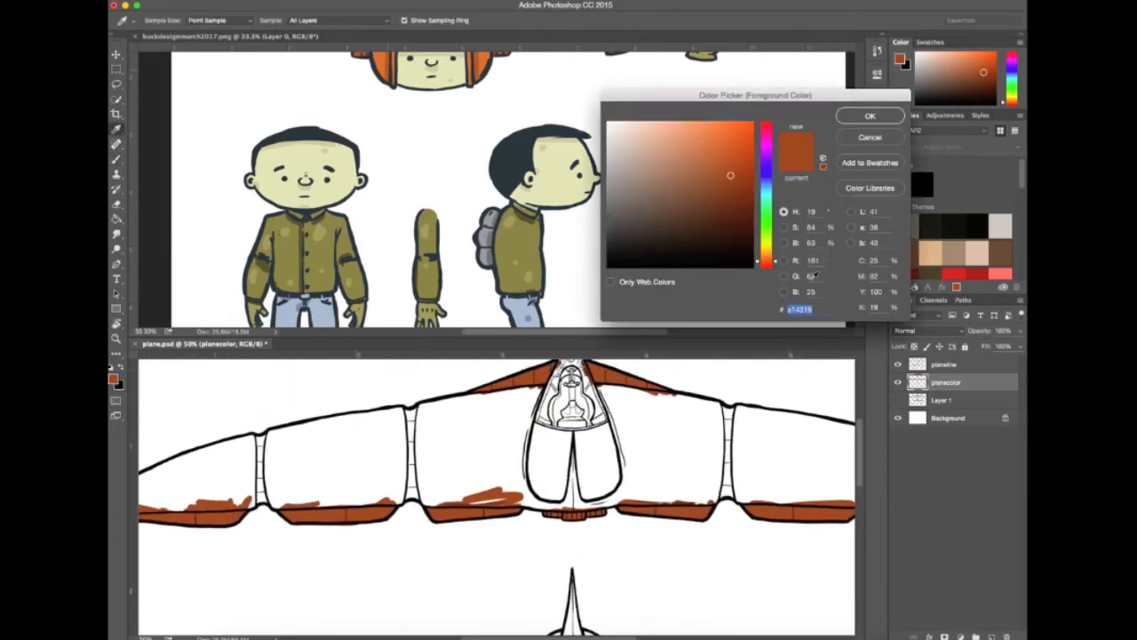
pyautogui.click(868, 137)
pyautogui.click(931, 250)
pyautogui.click(1000, 225)
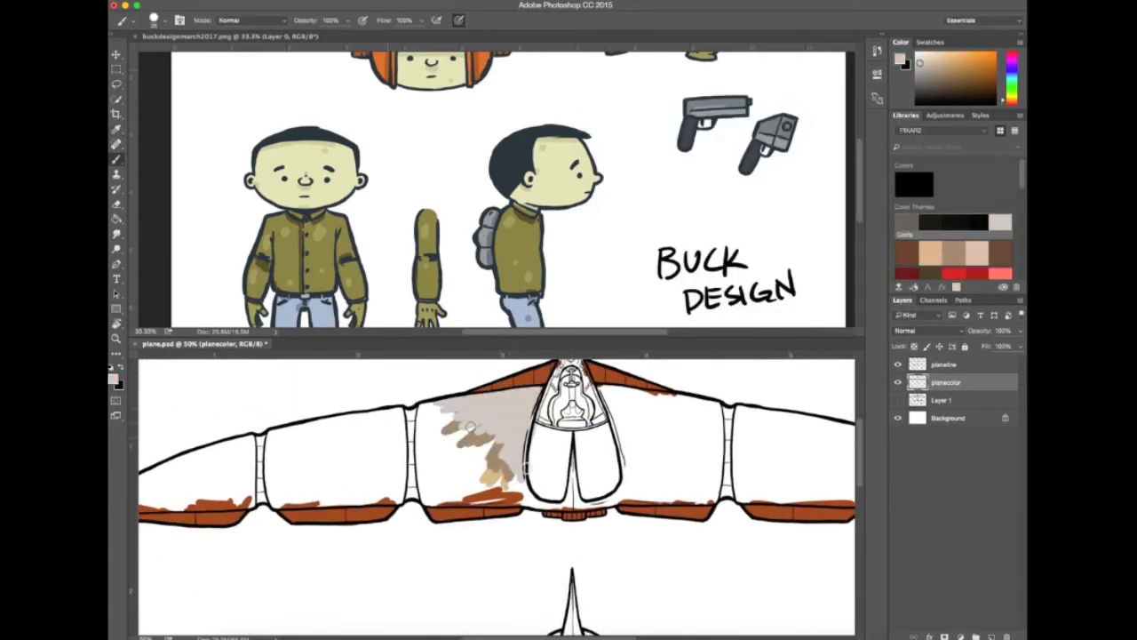
pyautogui.moveTo(524, 447); pyautogui.dragTo(424, 445)
pyautogui.moveTo(627, 543); pyautogui.dragTo(723, 556)
pyautogui.press(']')
pyautogui.press(']')
pyautogui.press(']')
pyautogui.moveTo(493, 431); pyautogui.dragTo(386, 484)
# - Fill the upper plane's other wing panels with the light warm grey
pyautogui.moveTo(525, 493); pyautogui.dragTo(632, 497)
pyautogui.moveTo(444, 504); pyautogui.dragTo(376, 505)
pyautogui.moveTo(373, 502); pyautogui.dragTo(438, 439)
pyautogui.moveTo(342, 485); pyautogui.dragTo(527, 417)
pyautogui.moveTo(391, 454); pyautogui.dragTo(532, 396)
pyautogui.moveTo(771, 404); pyautogui.dragTo(456, 440)
pyautogui.moveTo(659, 526); pyautogui.dragTo(603, 553)
pyautogui.moveTo(782, 507)
pyautogui.mouseDown()
pyautogui.moveTo(590, 442)
pyautogui.moveTo(542, 511)
pyautogui.mouseUp()
pyautogui.moveTo(764, 507); pyautogui.dragTo(569, 440)
pyautogui.moveTo(605, 400); pyautogui.dragTo(672, 442)
# - Fill the leftover gaps in the wing panels with light grey right up to the line art
pyautogui.press('super+equal')
pyautogui.press('super+equal')
pyautogui.moveTo(426, 445); pyautogui.dragTo(655, 535)
pyautogui.moveTo(391, 484)
pyautogui.mouseDown()
pyautogui.moveTo(564, 484)
pyautogui.moveTo(587, 472)
pyautogui.mouseUp()
pyautogui.moveTo(639, 473); pyautogui.dragTo(826, 478)
pyautogui.moveTo(827, 477); pyautogui.dragTo(584, 467)
pyautogui.moveTo(782, 471); pyautogui.dragTo(396, 483)
pyautogui.moveTo(319, 484); pyautogui.dragTo(618, 500)
pyautogui.moveTo(379, 386); pyautogui.dragTo(470, 474)
pyautogui.moveTo(178, 400); pyautogui.dragTo(826, 496)
pyautogui.moveTo(445, 587); pyautogui.dragTo(755, 382)
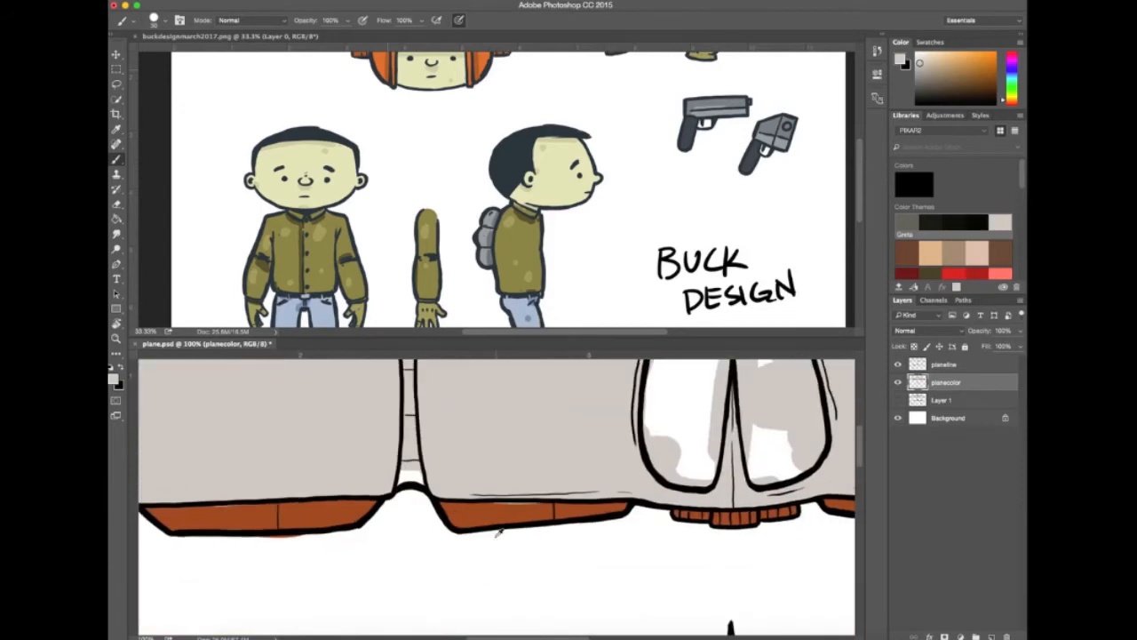
# - Clean up the flap edges with sampled dark orange and the Eraser, and resample the wing's light grey
pyautogui.keyDown('alt'); pyautogui.click(500, 517); pyautogui.keyUp('alt')
pyautogui.moveTo(374, 524); pyautogui.dragTo(724, 499)
pyautogui.moveTo(299, 489); pyautogui.dragTo(229, 483)
pyautogui.press('e')
pyautogui.moveTo(635, 519); pyautogui.dragTo(386, 495)
pyautogui.press('b')
pyautogui.moveTo(800, 498); pyautogui.dragTo(267, 533)
pyautogui.moveTo(302, 444); pyautogui.dragTo(778, 507)
pyautogui.keyDown('alt'); pyautogui.click(584, 486); pyautogui.keyUp('alt')
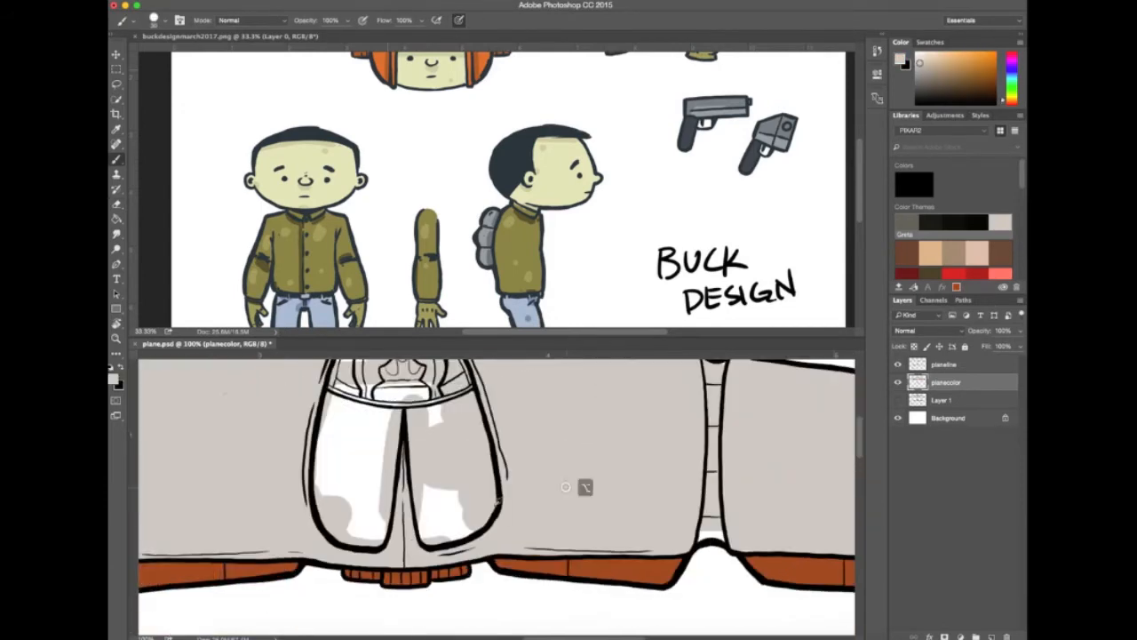
# - Inspect the tail fin and engine housing of the lower plane view up close
pyautogui.press('super+minus')
pyautogui.press('super+minus')
pyautogui.press('super+minus')
pyautogui.moveTo(711, 539); pyautogui.dragTo(711, 418)
pyautogui.press('super+equal')
pyautogui.press('super+equal')
pyautogui.press('super+equal')
pyautogui.press('super+equal')
pyautogui.press('super+equal')
pyautogui.press('super+minus')
pyautogui.moveTo(622, 533); pyautogui.dragTo(622, 610)
# - Fill the lower plane's fuselage on both sides of the engine housing with the light warm grey
pyautogui.click(477, 1)
pyautogui.moveTo(498, 4)
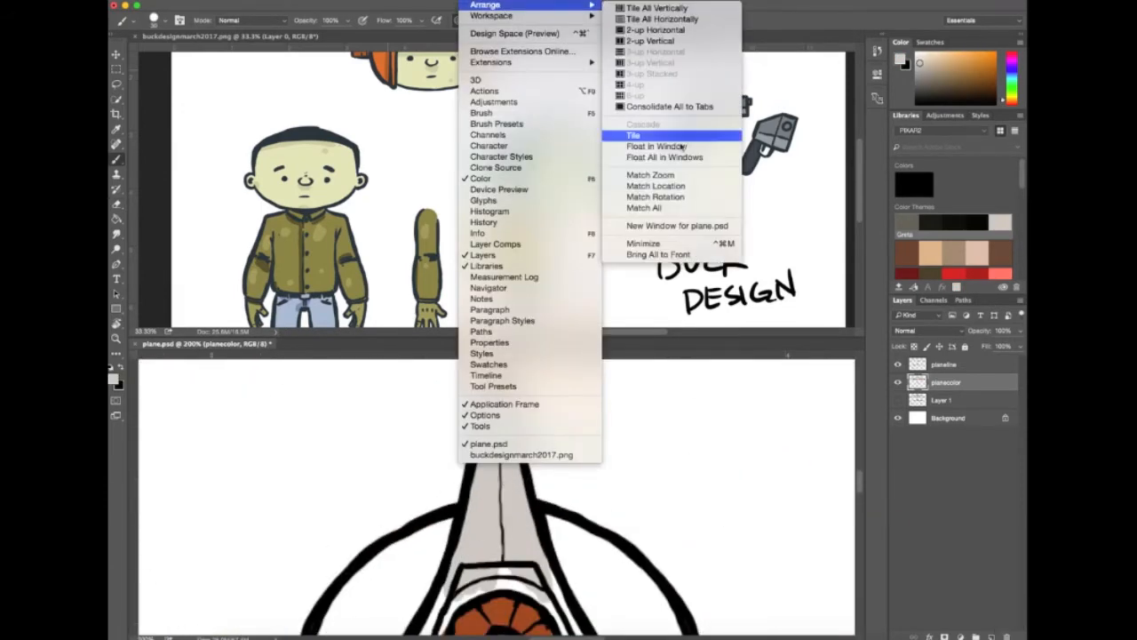
pyautogui.click(667, 255)
pyautogui.moveTo(504, 587); pyautogui.dragTo(571, 400)
pyautogui.moveTo(502, 409); pyautogui.dragTo(391, 577)
pyautogui.moveTo(633, 391); pyautogui.dragTo(738, 564)
# - Consolidate the open documents into tabs and fill the lower plane's wing panels with the light warm grey
pyautogui.click(477, 3)
pyautogui.click(670, 106)
pyautogui.press('super+minus')
pyautogui.press('super+minus')
pyautogui.press('super+minus')
pyautogui.moveTo(600, 393); pyautogui.dragTo(345, 409)
pyautogui.moveTo(704, 396)
pyautogui.mouseDown()
pyautogui.moveTo(578, 389)
pyautogui.moveTo(817, 401)
pyautogui.mouseUp()
pyautogui.press('super+equal')
pyautogui.press('super+equal')
pyautogui.moveTo(536, 464)
pyautogui.mouseDown()
pyautogui.moveTo(561, 375)
pyautogui.moveTo(827, 350)
pyautogui.mouseUp()
pyautogui.moveTo(663, 442); pyautogui.dragTo(400, 414)
pyautogui.moveTo(622, 335)
pyautogui.mouseDown()
pyautogui.moveTo(815, 336)
pyautogui.moveTo(410, 336)
pyautogui.mouseUp()
pyautogui.moveTo(533, 342)
pyautogui.mouseDown()
pyautogui.moveTo(687, 348)
pyautogui.moveTo(763, 316)
pyautogui.mouseUp()
# - Resample the light grey and fill the white gaps above the lower plane's wing flaps with a smaller brush
pyautogui.keyDown('alt'); pyautogui.click(724, 332); pyautogui.keyUp('alt')
pyautogui.press('[')
pyautogui.press('[')
pyautogui.moveTo(479, 338); pyautogui.dragTo(732, 348)
pyautogui.moveTo(213, 355); pyautogui.dragTo(771, 355)
pyautogui.keyDown('alt'); pyautogui.click(639, 298); pyautogui.keyUp('alt')
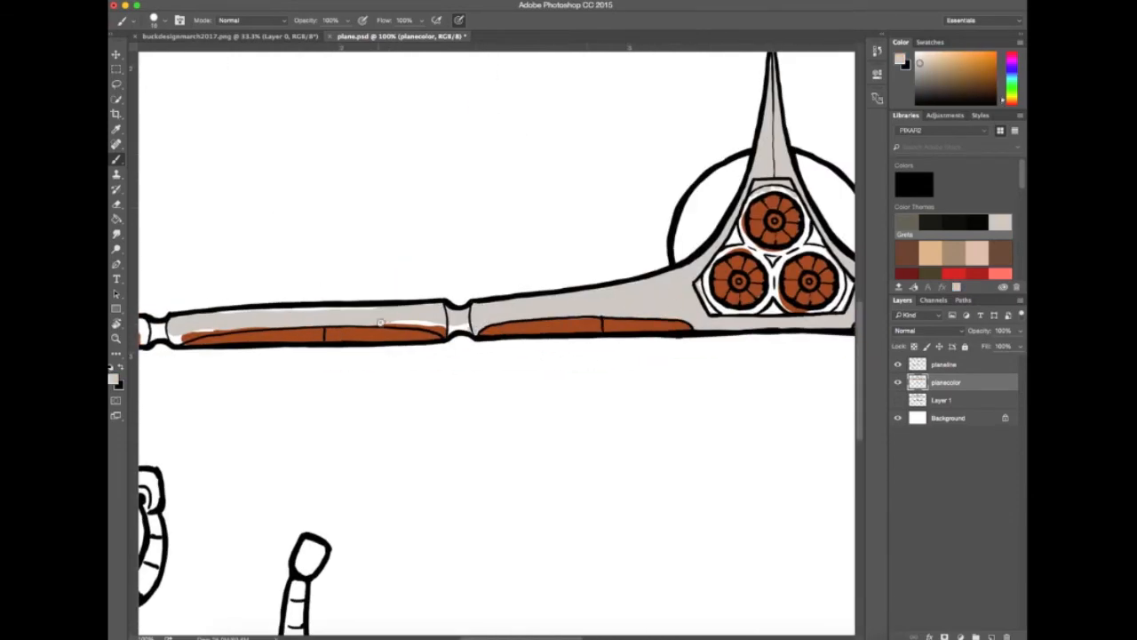
pyautogui.moveTo(177, 343); pyautogui.dragTo(573, 326)
pyautogui.press('super+minus')
pyautogui.press('super+minus')
pyautogui.moveTo(568, 284); pyautogui.dragTo(287, 443)
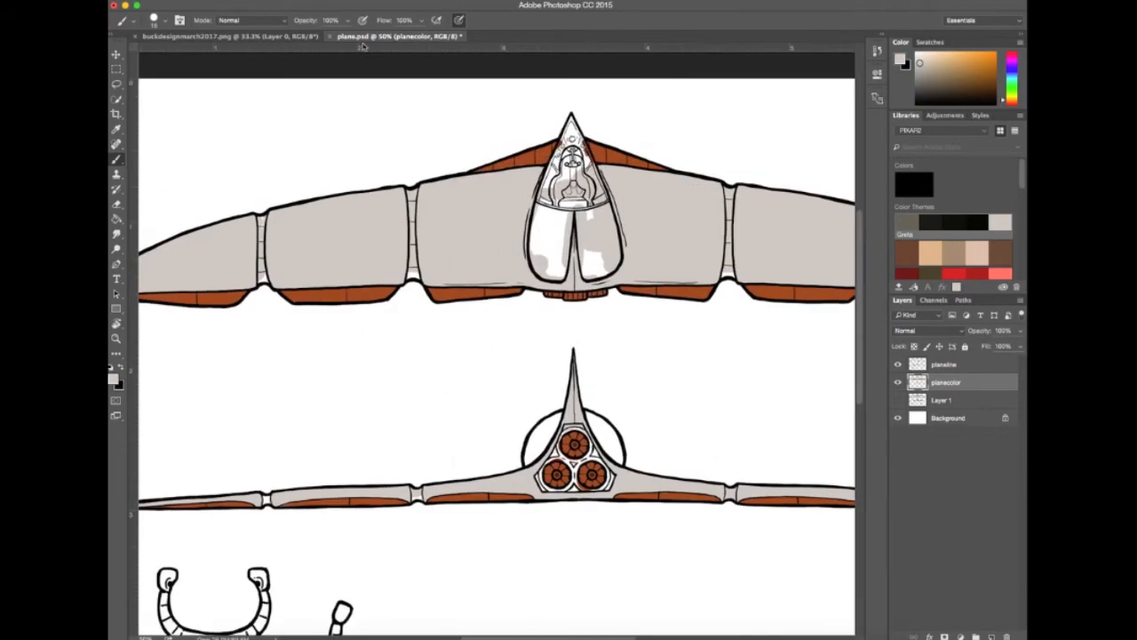
# - Arrange the documents 2-up Horizontal and sample the bright orange from Buck's character design
pyautogui.click(471, 1)
pyautogui.moveTo(497, 7)
pyautogui.click(640, 30)
pyautogui.click(376, 344)
pyautogui.keyDown('alt'); pyautogui.click(378, 368); pyautogui.keyUp('alt')
# - Fill the two rounded panels behind the upper plane's cockpit with bright orange
pyautogui.press('super+equal')
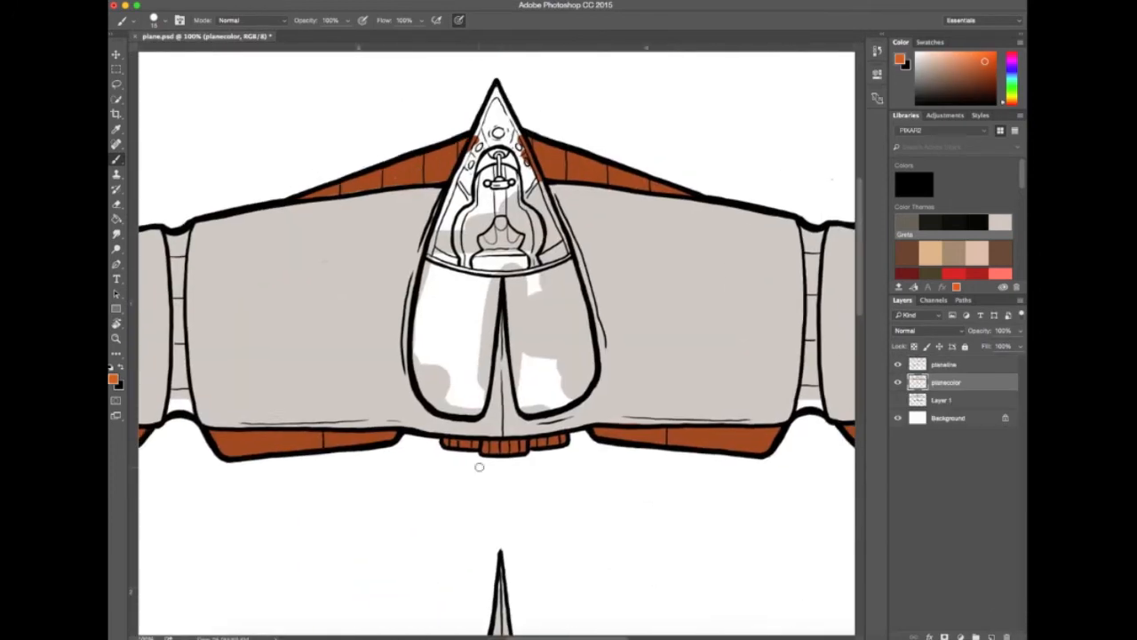
pyautogui.moveTo(418, 266)
pyautogui.mouseDown()
pyautogui.moveTo(463, 391)
pyautogui.moveTo(521, 357)
pyautogui.moveTo(560, 379)
pyautogui.mouseUp()
pyautogui.press(']')
pyautogui.press(']')
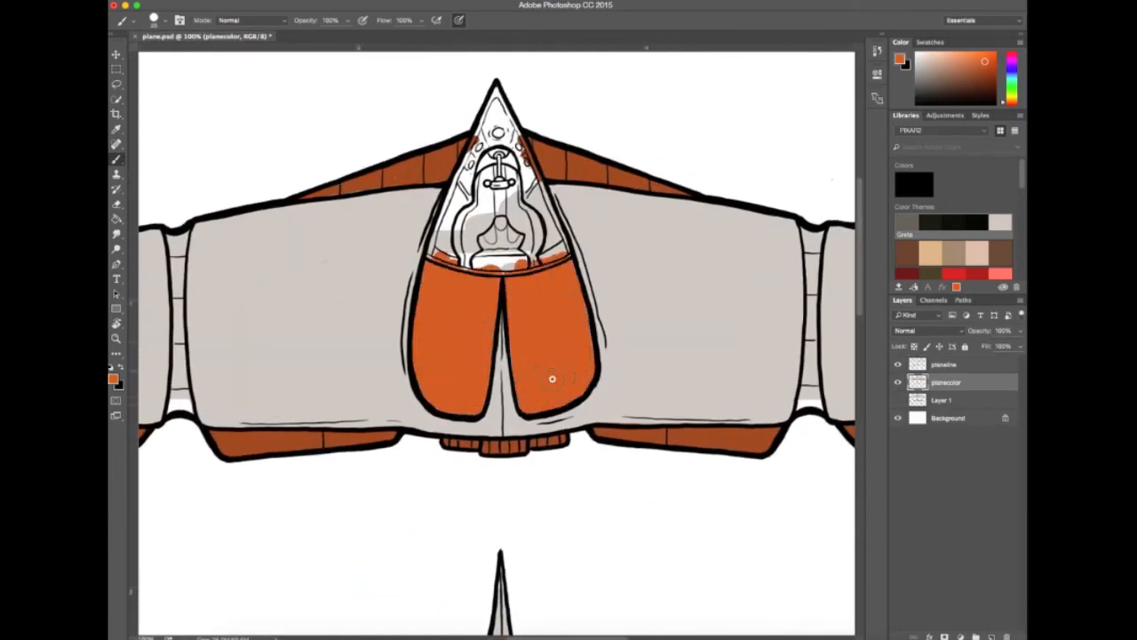
# - Fill the disc behind the lower plane's tail fin and the rings around its three engines with bright orange
pyautogui.moveTo(533, 498); pyautogui.dragTo(587, 182)
pyautogui.moveTo(520, 373); pyautogui.dragTo(471, 458)
pyautogui.moveTo(587, 373)
pyautogui.mouseDown()
pyautogui.moveTo(647, 456)
pyautogui.moveTo(428, 186)
pyautogui.mouseUp()
pyautogui.press('super+z')
pyautogui.press('super+plus')
pyautogui.moveTo(469, 198); pyautogui.dragTo(452, 195)
pyautogui.moveTo(420, 322); pyautogui.dragTo(460, 418)
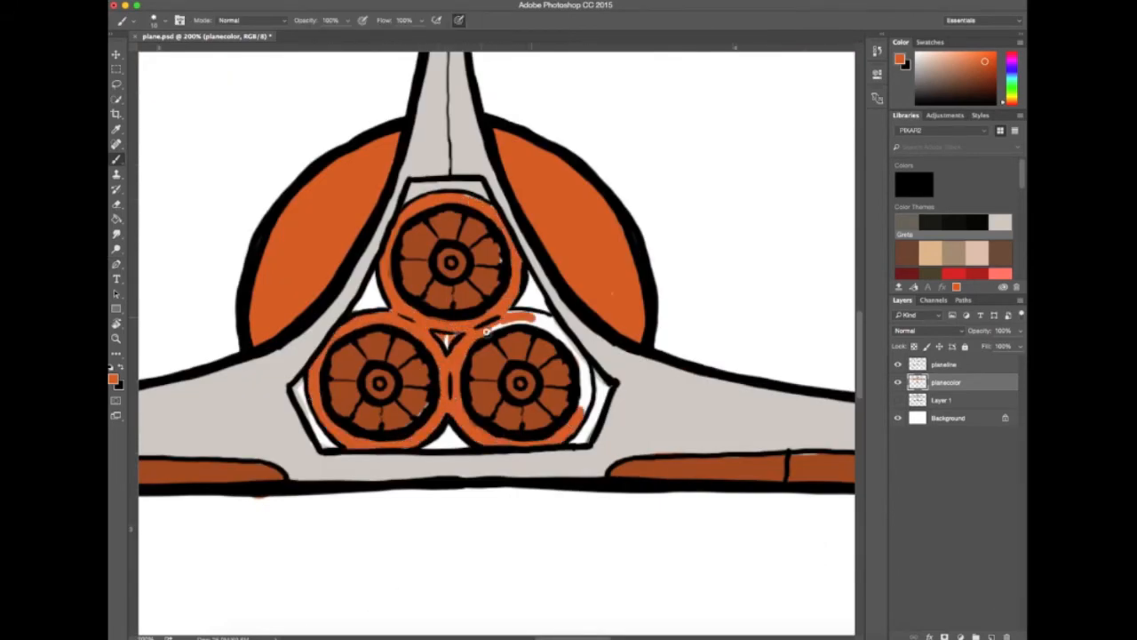
# - Darken the sampled light grey to a dark grey and fill the engine housing around the three engines
pyautogui.keyDown('alt'); pyautogui.click(271, 386); pyautogui.keyUp('alt')
pyautogui.click(114, 379)
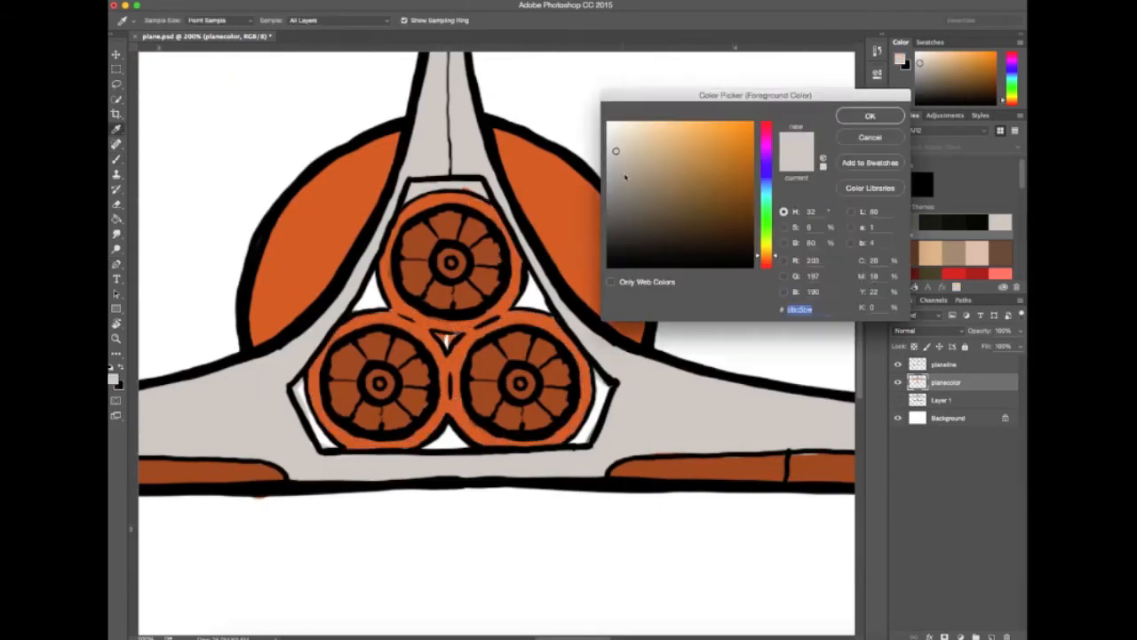
pyautogui.click(624, 222)
pyautogui.click(870, 115)
pyautogui.moveTo(372, 282); pyautogui.dragTo(379, 298)
pyautogui.moveTo(617, 387); pyautogui.dragTo(648, 484)
# - Fill the left wing's joints on both plane views with dark grey
pyautogui.press('super+minus')
pyautogui.press('super+minus')
pyautogui.moveTo(535, 502); pyautogui.dragTo(853, 443)
pyautogui.moveTo(406, 488); pyautogui.dragTo(396, 539)
pyautogui.moveTo(391, 356); pyautogui.dragTo(387, 516)
pyautogui.moveTo(393, 163); pyautogui.dragTo(391, 189)
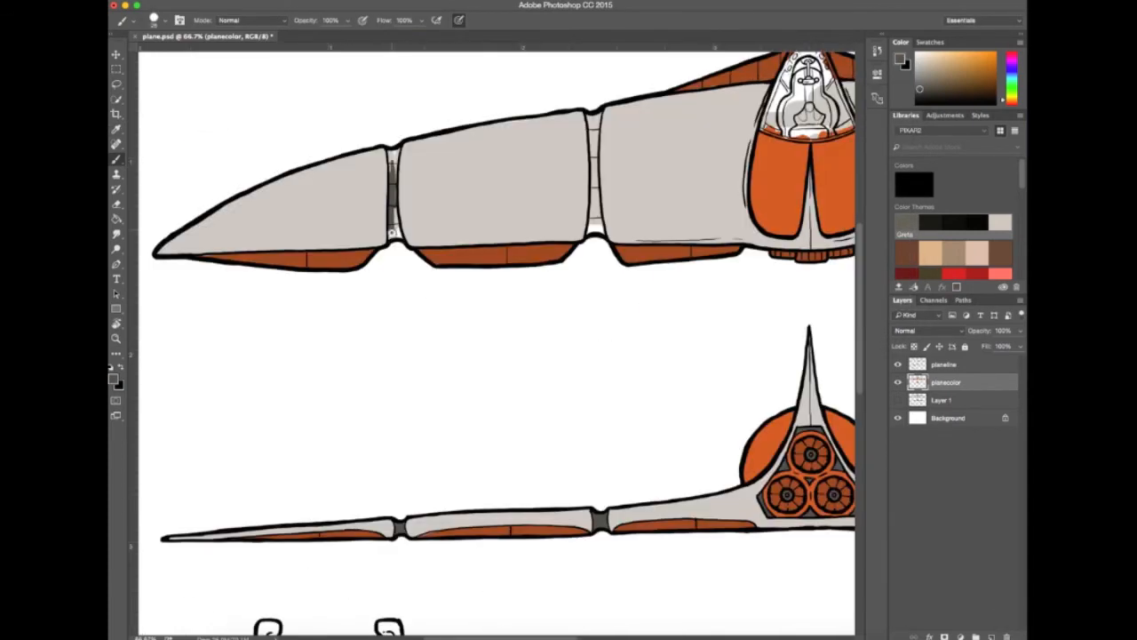
pyautogui.moveTo(589, 115); pyautogui.dragTo(596, 230)
# - Fill the joints between the upper plane's right wing panels with dark grey
pyautogui.moveTo(827, 349); pyautogui.dragTo(573, 399)
pyautogui.moveTo(731, 399); pyautogui.dragTo(554, 406)
pyautogui.moveTo(583, 197); pyautogui.dragTo(587, 283)
pyautogui.moveTo(746, 382); pyautogui.dragTo(577, 392)
pyautogui.moveTo(616, 215); pyautogui.dragTo(618, 299)
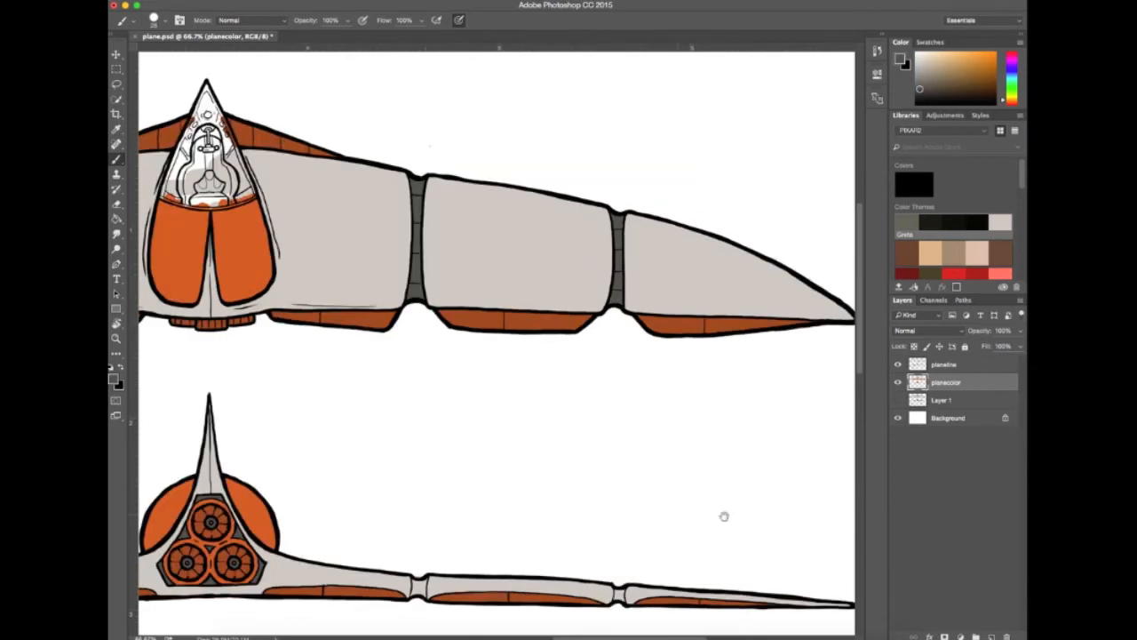
# - Fill the upper plane's cockpit interior, seat and instrument panel with dark grey
pyautogui.moveTo(723, 515); pyautogui.dragTo(958, 537)
pyautogui.moveTo(427, 222); pyautogui.dragTo(451, 219)
pyautogui.press('super+plus')
pyautogui.press('super+plus')
pyautogui.moveTo(425, 305); pyautogui.dragTo(604, 282)
pyautogui.moveTo(513, 290)
pyautogui.mouseDown()
pyautogui.moveTo(446, 238)
pyautogui.moveTo(503, 248)
pyautogui.mouseUp()
pyautogui.moveTo(521, 322); pyautogui.dragTo(590, 424)
pyautogui.press('super+minus')
pyautogui.moveTo(492, 280); pyautogui.dragTo(513, 271)
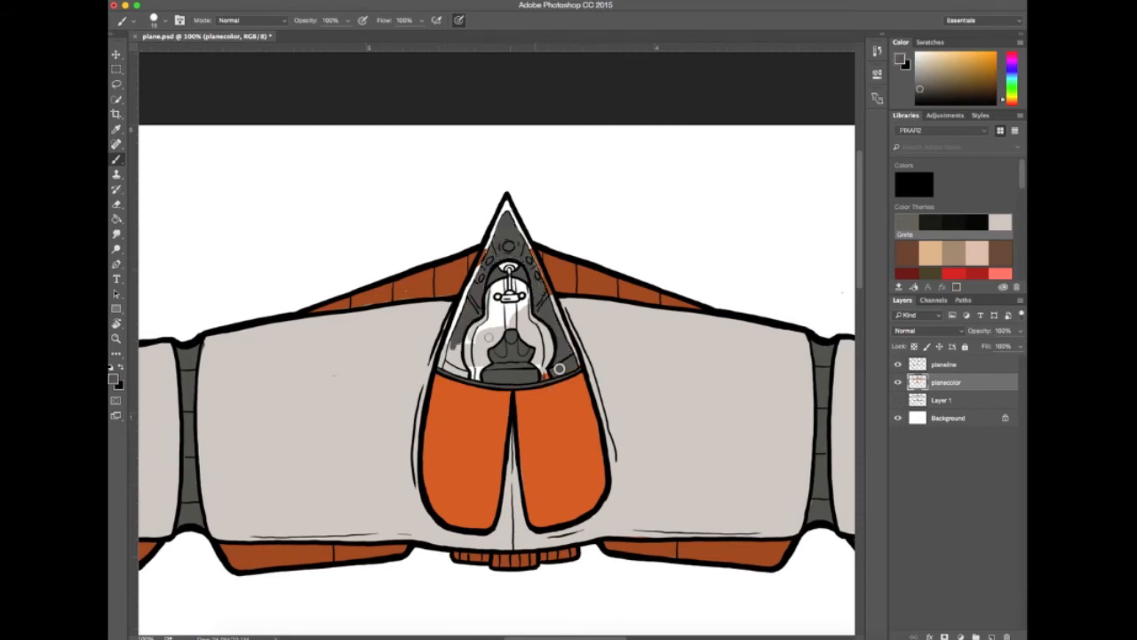
# - Fill the cockpit floor with sampled light grey and the steering column and handles with sampled darker greys
pyautogui.press('super+plus')
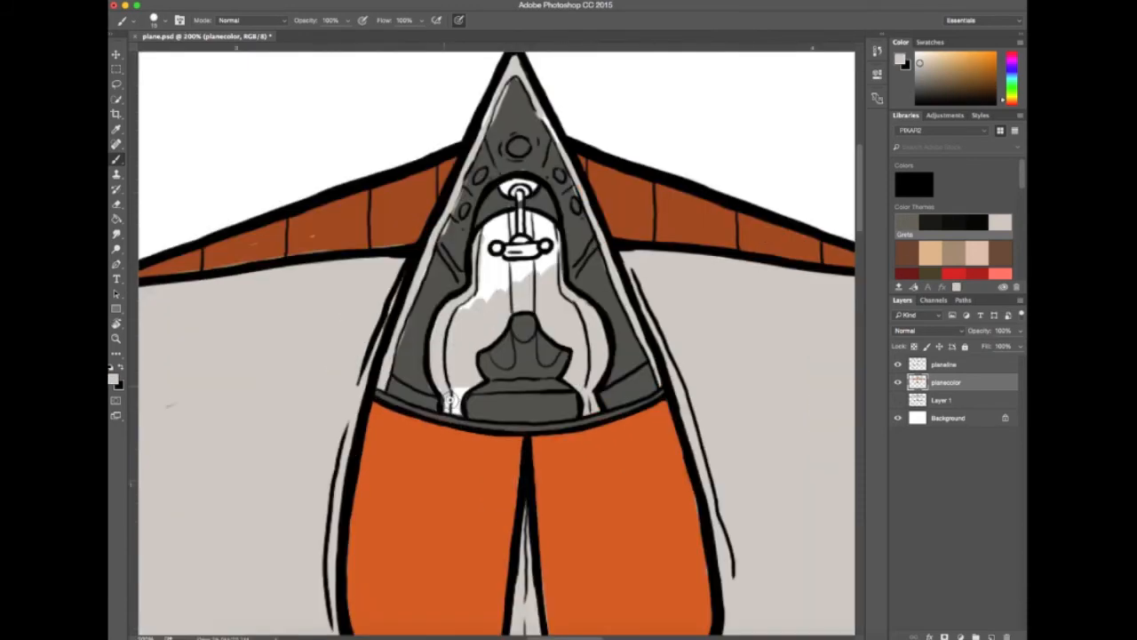
pyautogui.keyDown('alt'); pyautogui.click(303, 247); pyautogui.keyUp('alt')
pyautogui.keyDown('alt'); pyautogui.click(560, 147); pyautogui.keyUp('alt')
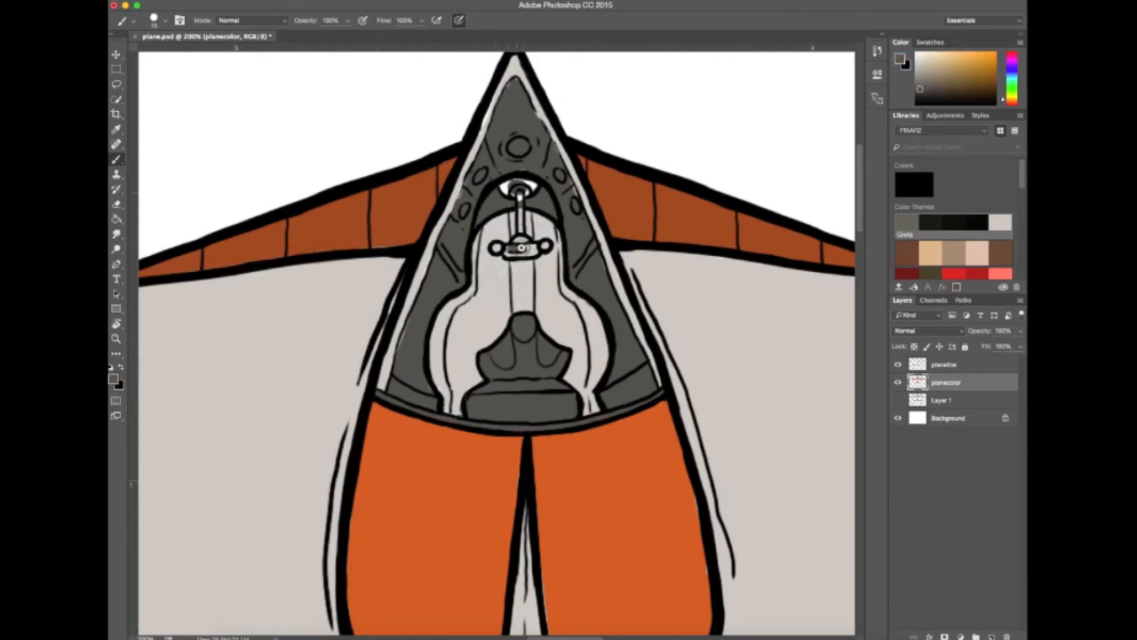
pyautogui.keyDown('alt'); pyautogui.click(533, 183); pyautogui.keyUp('alt')
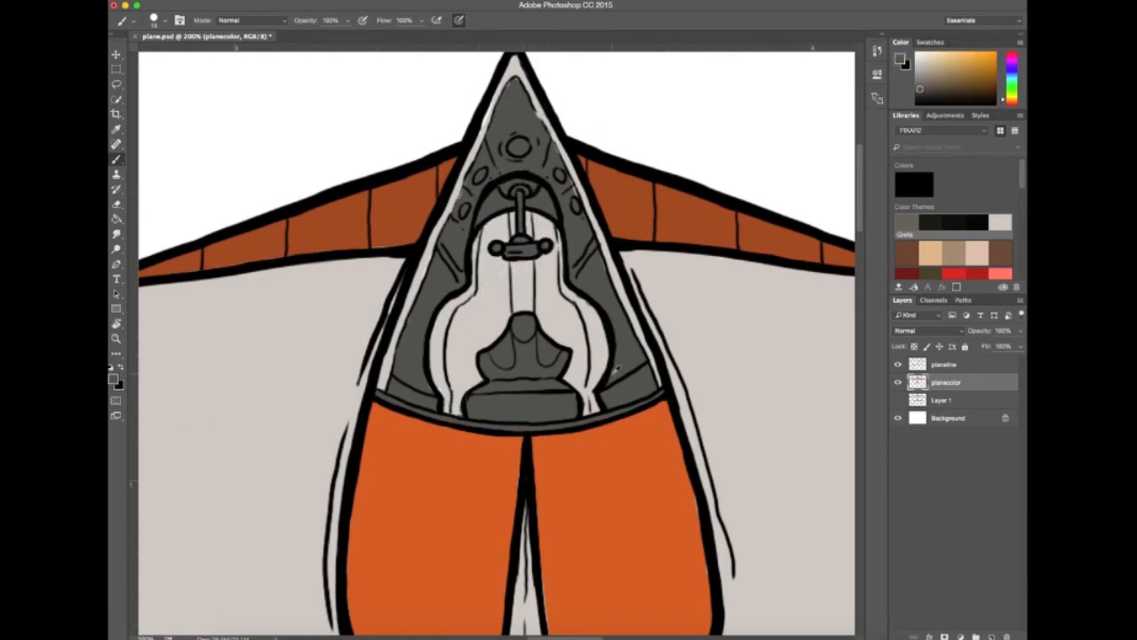
# - Pick a medium grey and paint the cockpit's curved inner side bands and centre strip
pyautogui.press('super+minus')
pyautogui.press('super+minus')
pyautogui.click(900, 59)
pyautogui.click(615, 206)
pyautogui.click(885, 116)
pyautogui.moveTo(505, 299); pyautogui.dragTo(504, 329)
pyautogui.press('super+plus')
pyautogui.press('super+plus')
pyautogui.press('super+plus')
pyautogui.moveTo(486, 231); pyautogui.dragTo(486, 200)
pyautogui.moveTo(433, 236); pyautogui.dragTo(387, 497)
pyautogui.moveTo(553, 226); pyautogui.dragTo(615, 440)
pyautogui.moveTo(579, 522); pyautogui.dragTo(576, 550)
# - Paint both sides of the cockpit's outer rim with the medium grey
pyautogui.press('super+minus')
pyautogui.moveTo(462, 176); pyautogui.dragTo(357, 435)
pyautogui.moveTo(490, 117); pyautogui.dragTo(633, 430)
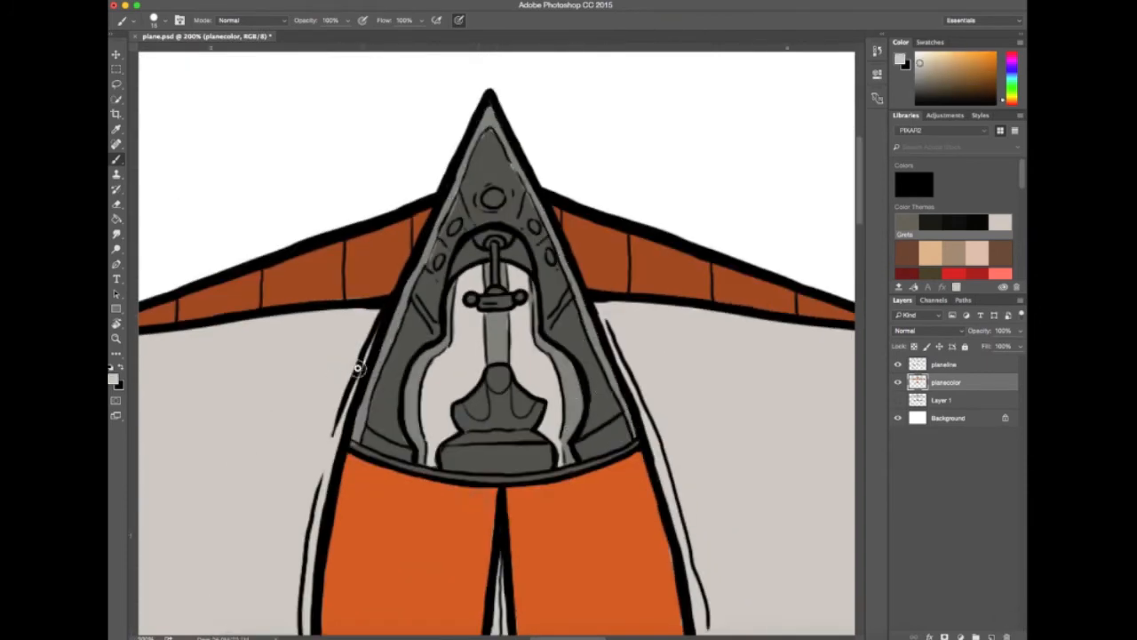
# - Fill the U-shaped detail part below the plane views with sampled dark grey
pyautogui.keyDown('alt'); pyautogui.click(382, 489); pyautogui.keyUp('alt')
pyautogui.press('super+minus')
pyautogui.press('super+minus')
pyautogui.moveTo(416, 569); pyautogui.dragTo(414, 217)
pyautogui.press('super+plus')
pyautogui.keyDown('alt'); pyautogui.click(389, 223); pyautogui.keyUp('alt')
pyautogui.moveTo(368, 488)
pyautogui.mouseDown()
pyautogui.moveTo(371, 380)
pyautogui.moveTo(534, 329)
pyautogui.mouseUp()
pyautogui.moveTo(349, 327)
pyautogui.mouseDown()
pyautogui.moveTo(371, 437)
pyautogui.moveTo(500, 459)
pyautogui.mouseUp()
# - Fill the side-view detail part's upright arm, round joints and horizontal segmented arm with dark grey
pyautogui.moveTo(569, 479); pyautogui.dragTo(472, 429)
pyautogui.moveTo(602, 353)
pyautogui.mouseDown()
pyautogui.moveTo(610, 503)
pyautogui.moveTo(637, 521)
pyautogui.mouseUp()
pyautogui.moveTo(637, 520); pyautogui.dragTo(543, 503)
pyautogui.moveTo(569, 500); pyautogui.dragTo(726, 502)
pyautogui.press('super+minus')
# - Sample the wing's light grey and recolour the central body and round joints of both detail parts
pyautogui.keyDown('alt'); pyautogui.click(587, 244); pyautogui.keyUp('alt')
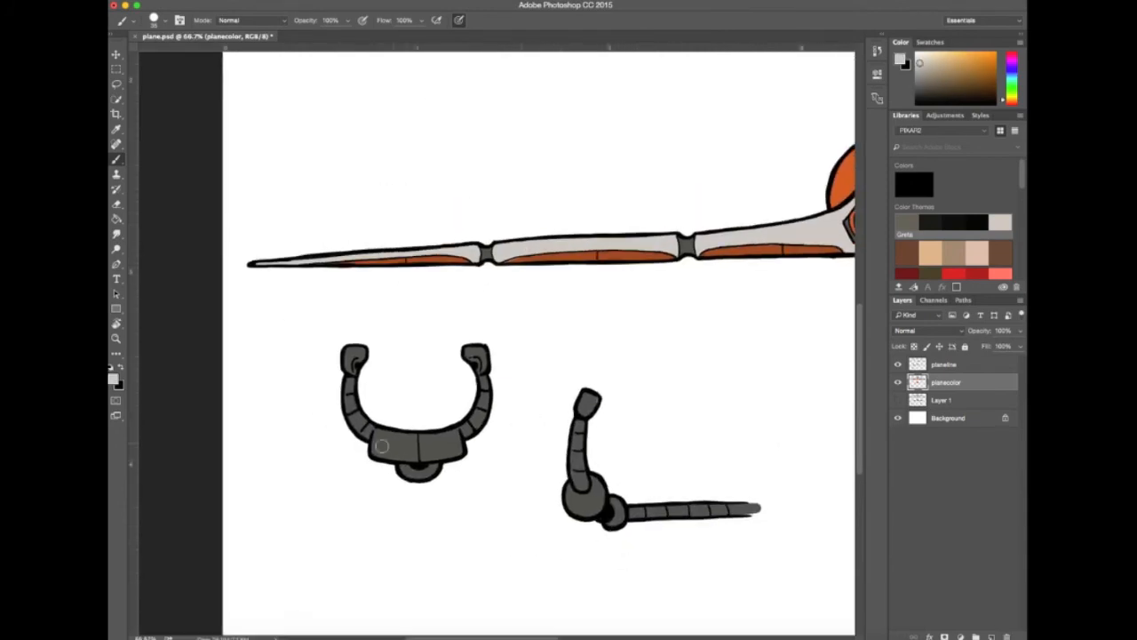
pyautogui.moveTo(379, 437); pyautogui.dragTo(458, 450)
pyautogui.moveTo(569, 491); pyautogui.dragTo(605, 512)
pyautogui.press('super+minus')
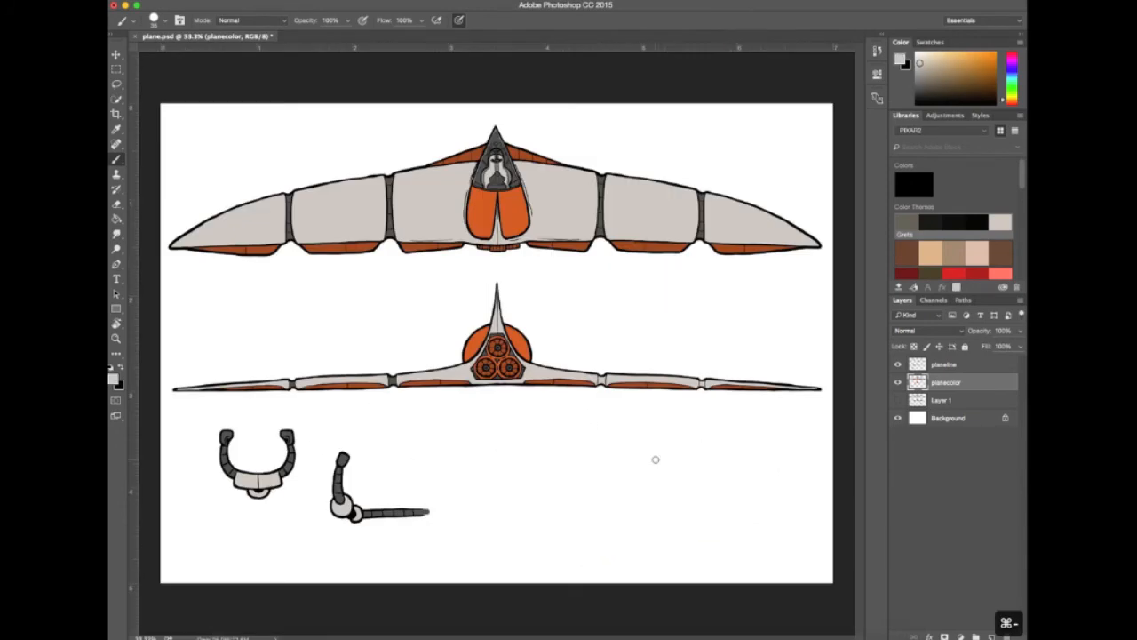
# - Try light grey accents on the cockpit's dials and panel lines
pyautogui.press('super+plus')
pyautogui.press('super+plus')
pyautogui.press('super+plus')
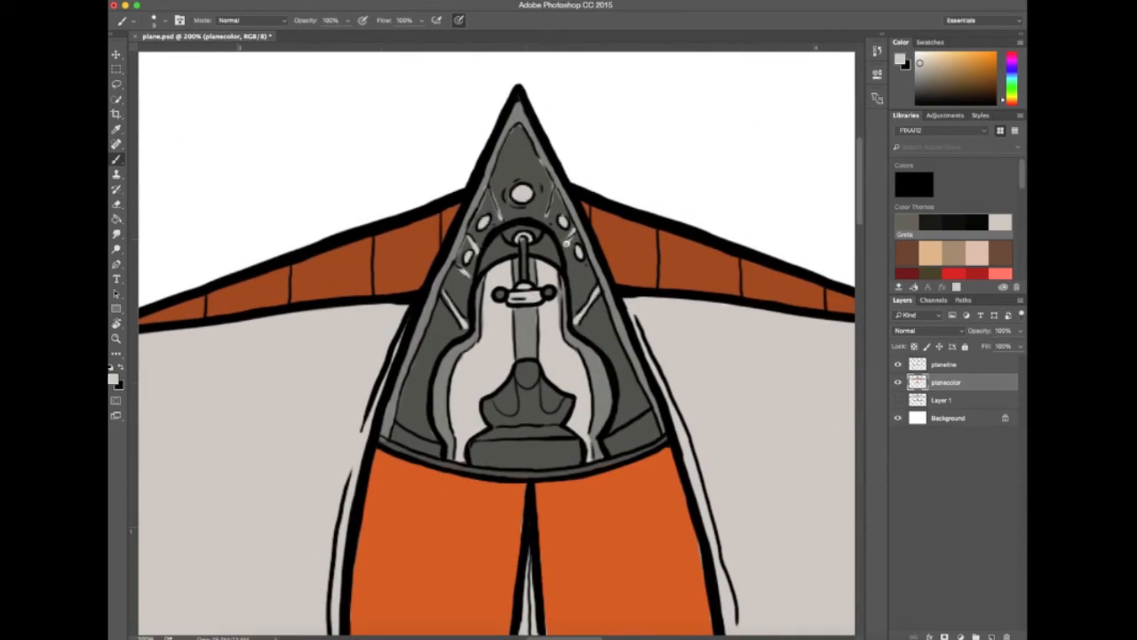
pyautogui.press('super+minus')
pyautogui.press('super+minus')
pyautogui.press('super+plus')
pyautogui.press('super+plus')
pyautogui.press('super+minus')
pyautogui.press('super+minus')
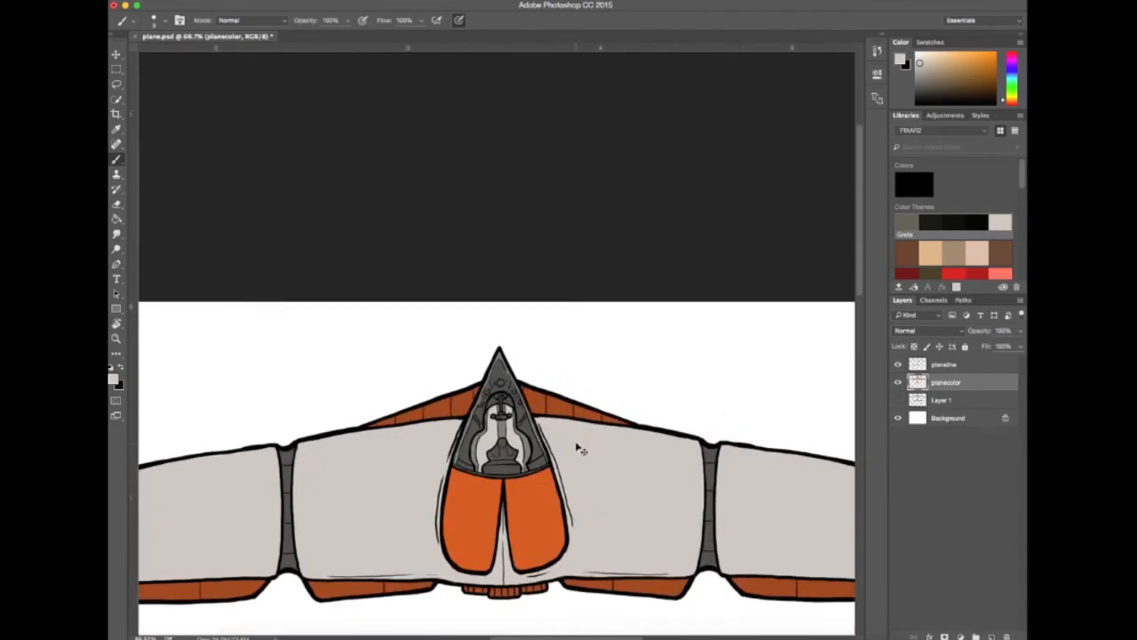
# - Touch up the middle of the upper plane's cockpit up close with the brush
pyautogui.press('super+plus')
pyautogui.press('super+plus')
pyautogui.moveTo(485, 359); pyautogui.dragTo(530, 358)
pyautogui.press('super+minus')
pyautogui.press('super+minus')
pyautogui.press('super+minus')
pyautogui.press('super+minus')
# - On the planeline layer, set the brush colour to black, enlarge the brush and hand-letter "BUCK'S PLANE." beside the detail parts
pyautogui.click(898, 400)
pyautogui.click(944, 366)
pyautogui.click(113, 378)
pyautogui.moveTo(622, 258); pyautogui.dragTo(602, 276)
pyautogui.click(870, 115)
pyautogui.press(']')
pyautogui.press(']')
pyautogui.press(']')
pyautogui.press(']')
pyautogui.press(']')
pyautogui.press('super+z')
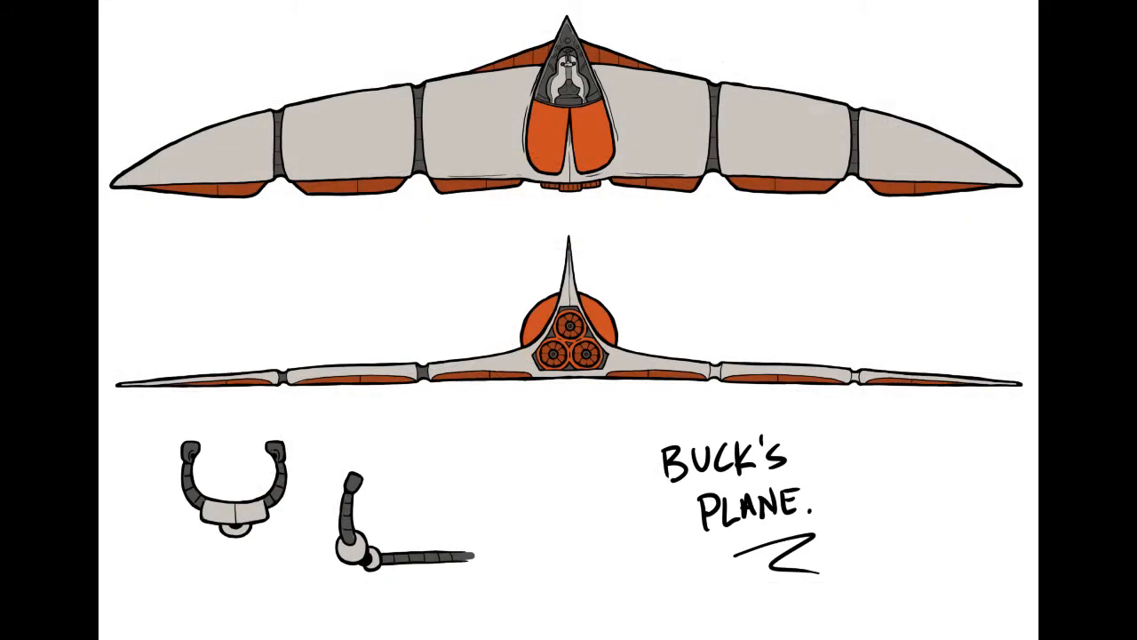